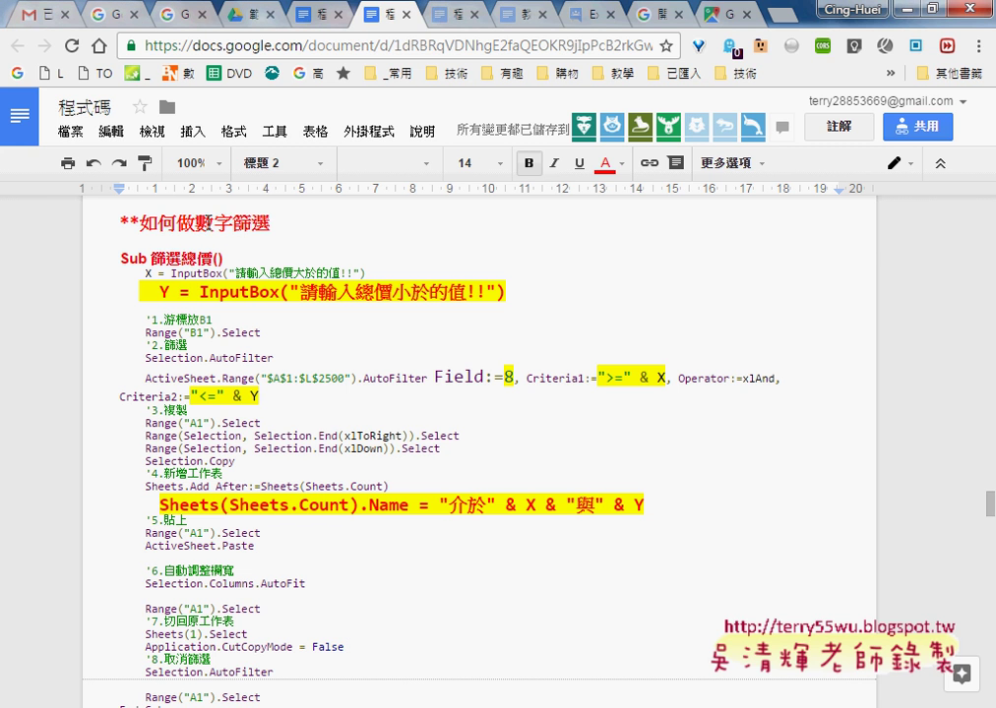
Step: Highlight the 數字 heading, the Y = InputBox line, and the Field:=8, Criteria1 and Criteria2 arguments
left_click_drag(195, 224, 229, 224)
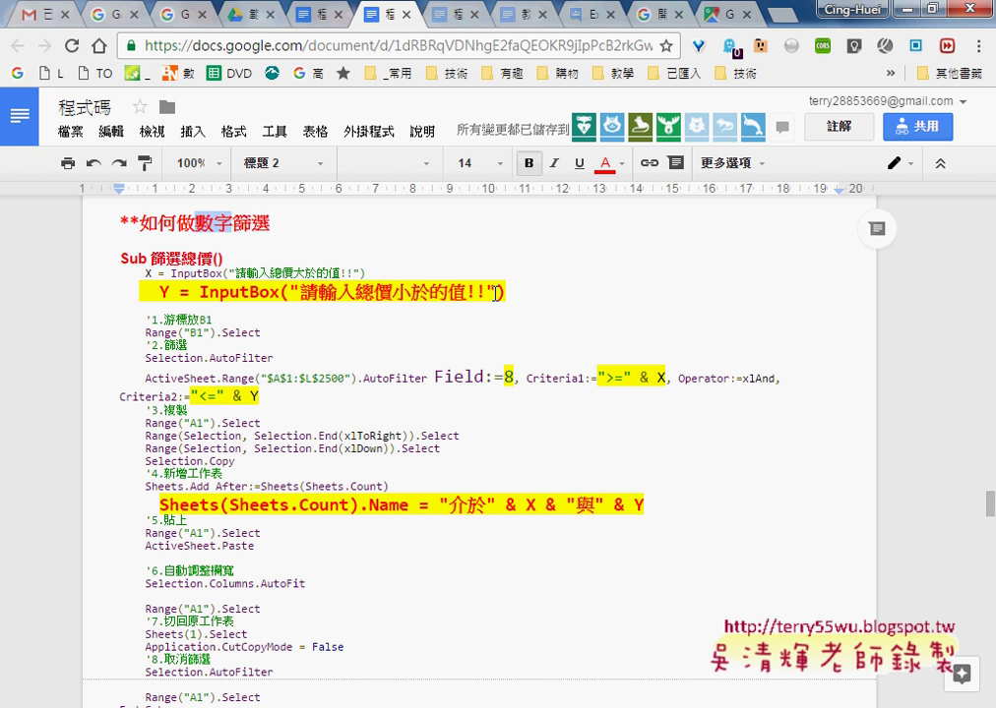
left_click_drag(494, 292, 159, 292)
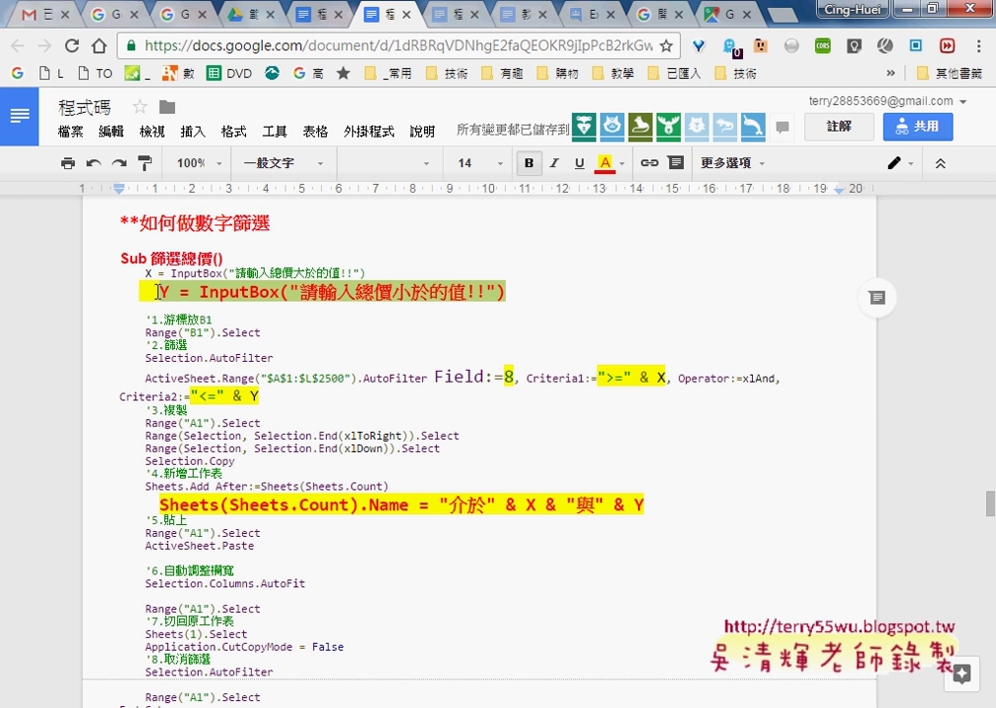
left_click(508, 376)
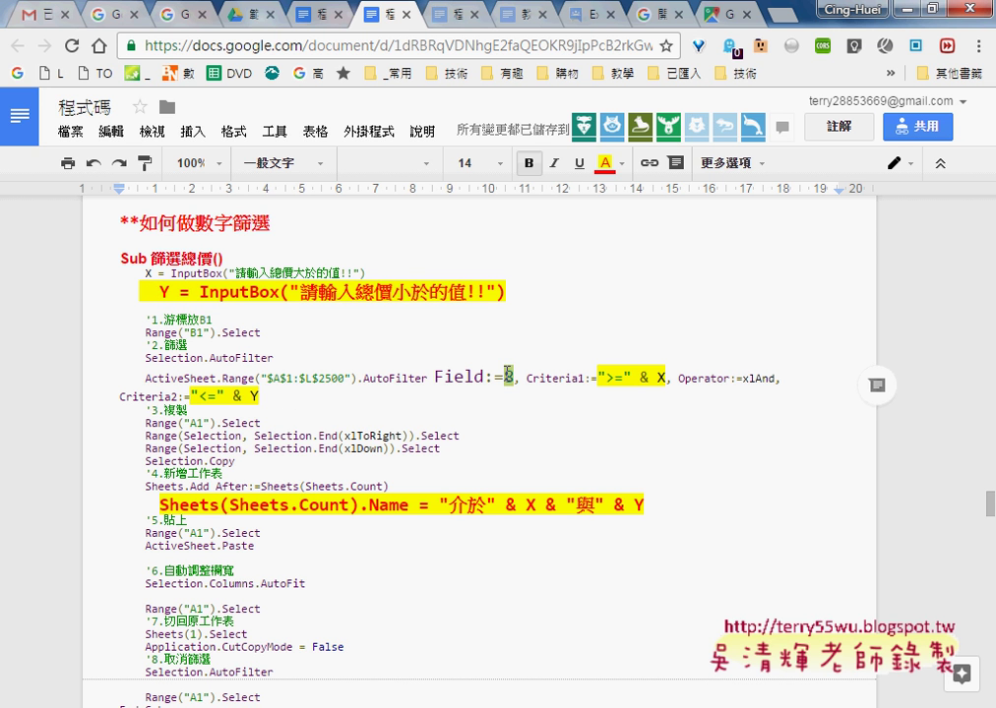
left_click_drag(436, 377, 529, 378)
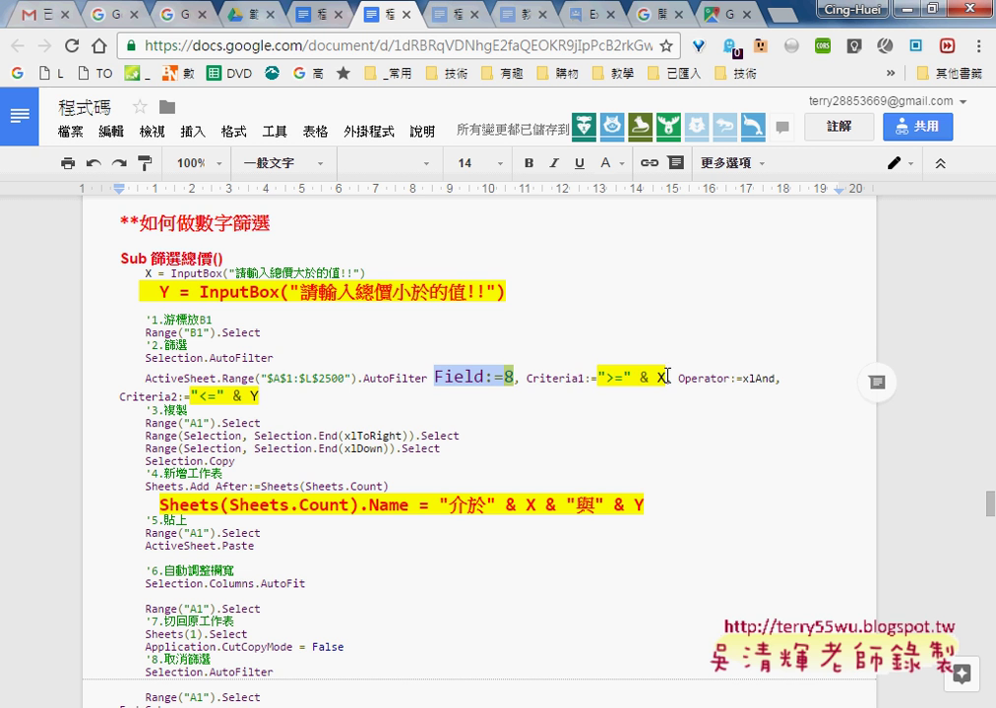
left_click_drag(596, 378, 527, 378)
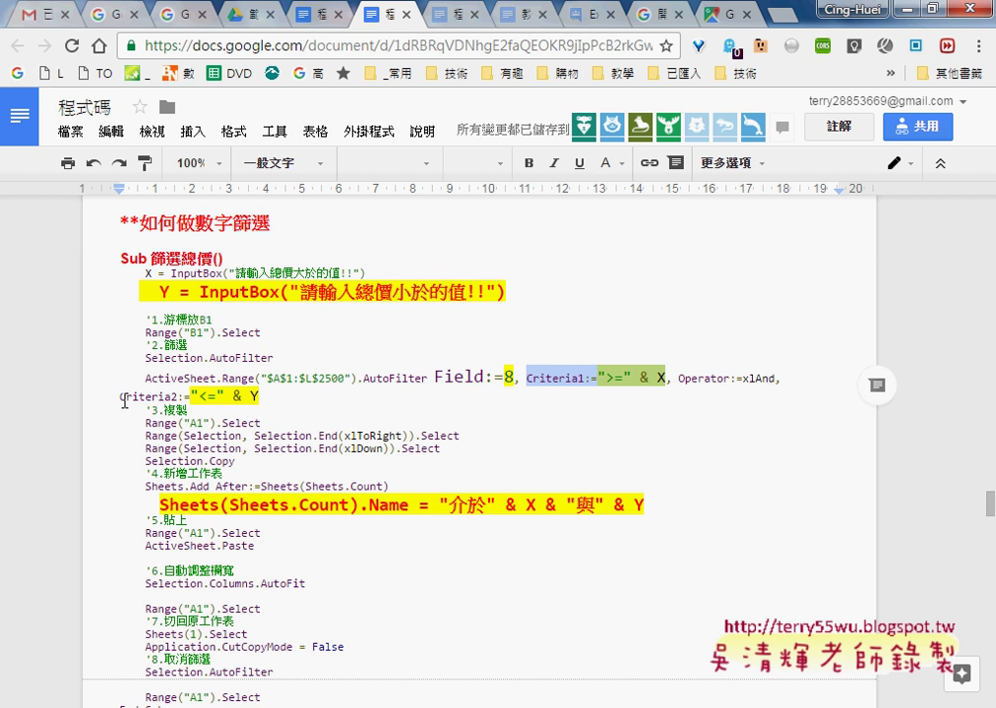
left_click_drag(120, 396, 191, 396)
Step: Highlight Operator:=xlAnd and the 介於 & X & 與 sheet name, then scroll up to 篩選業務_防呆
left_click(676, 379)
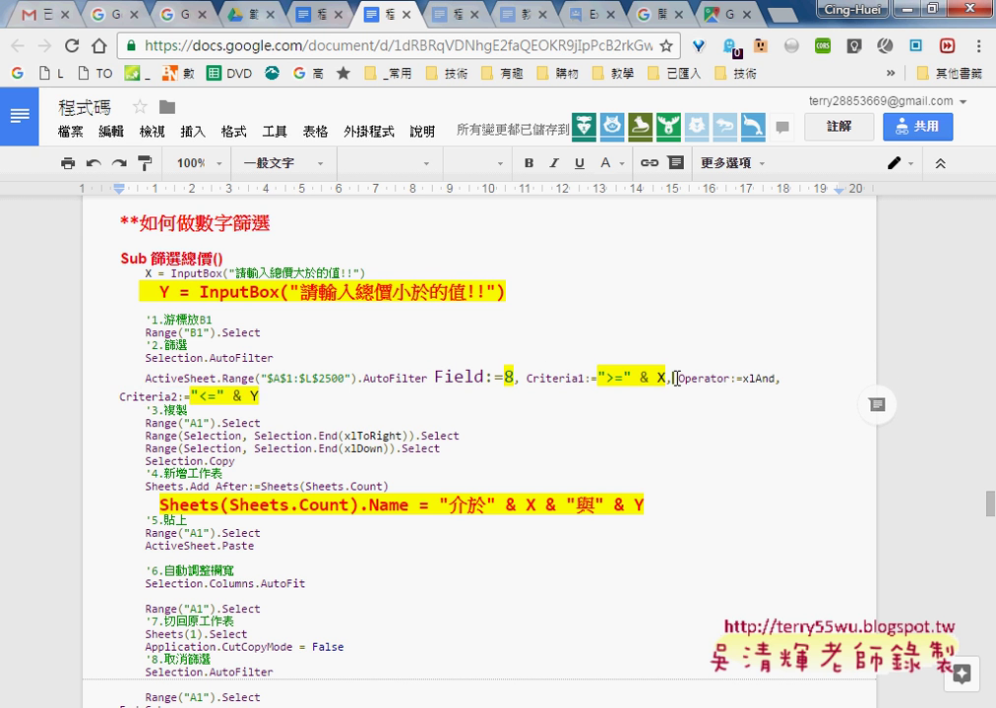
left_click_drag(675, 379, 728, 379)
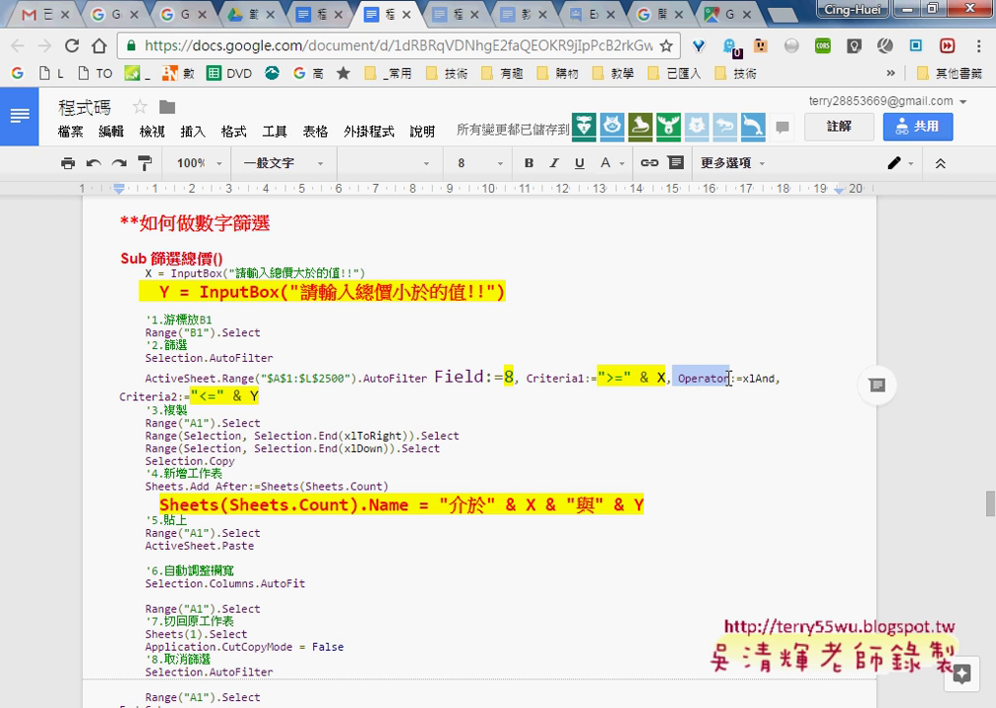
left_click_drag(743, 379, 775, 379)
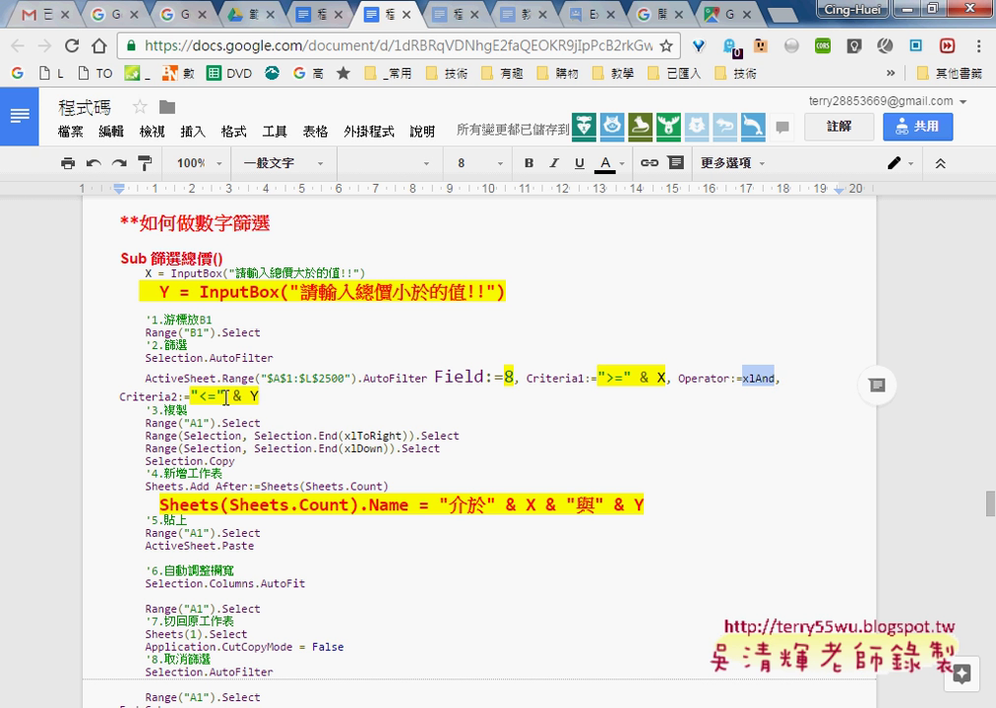
left_click_drag(439, 505, 646, 506)
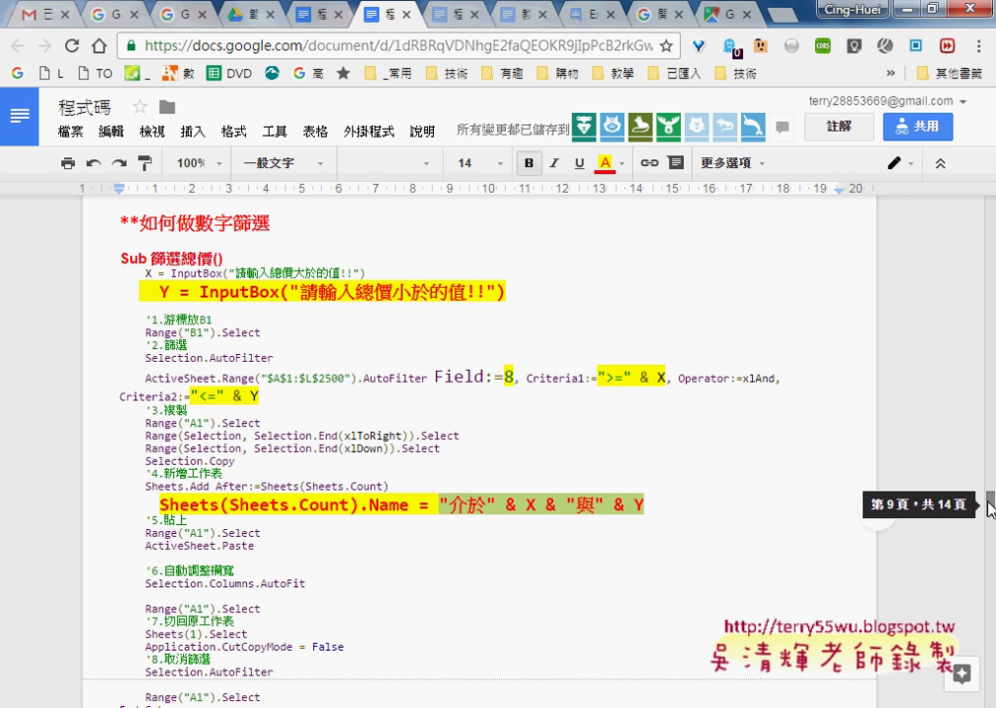
left_click_drag(989, 507, 980, 347)
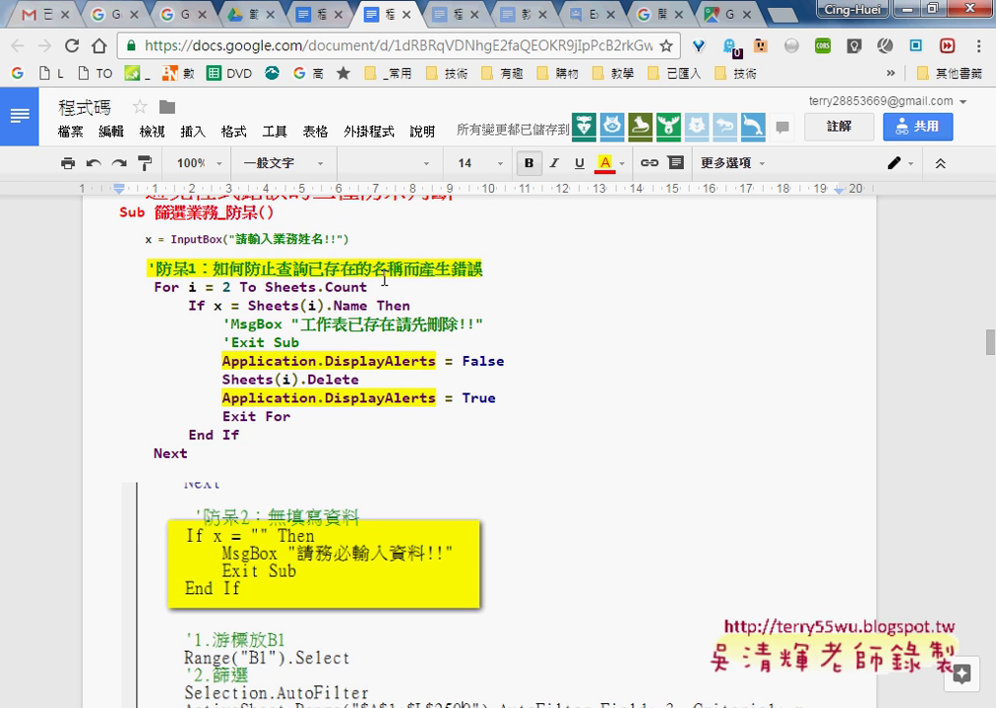
Step: Highlight the 防呆1 existing-sheet check, the AutoFilter criteria and the 防呆3 no-results check
mouse_move(147, 268)
left_mouse_down()
mouse_move(212, 358)
mouse_move(338, 435)
left_mouse_up()
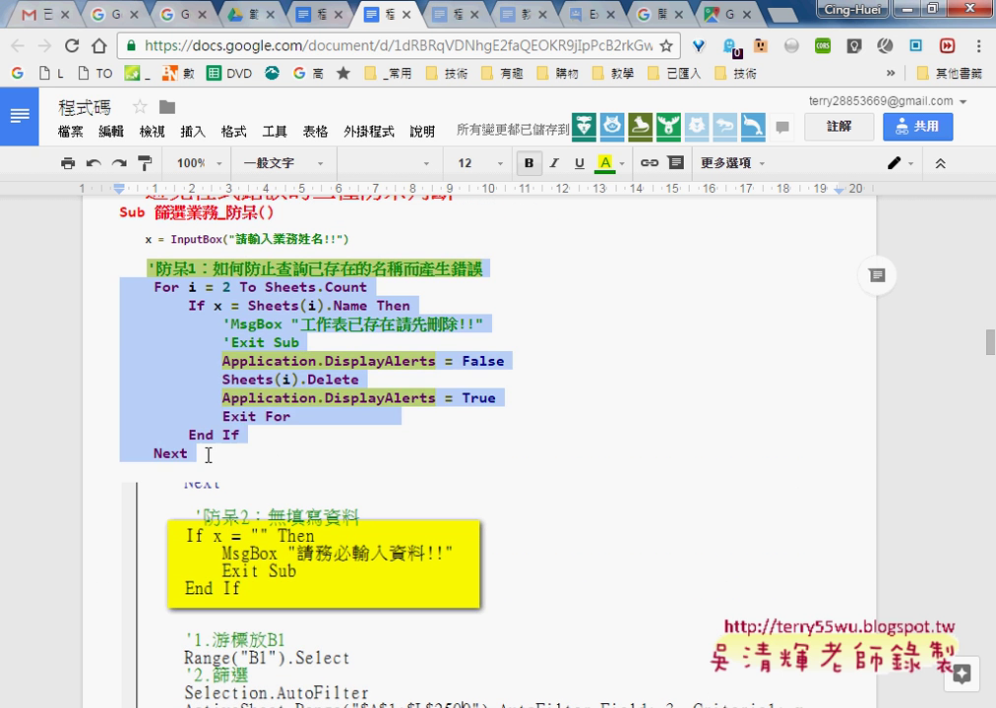
scroll(338, 435, "down", 1)
scroll(338, 435, "down", 5)
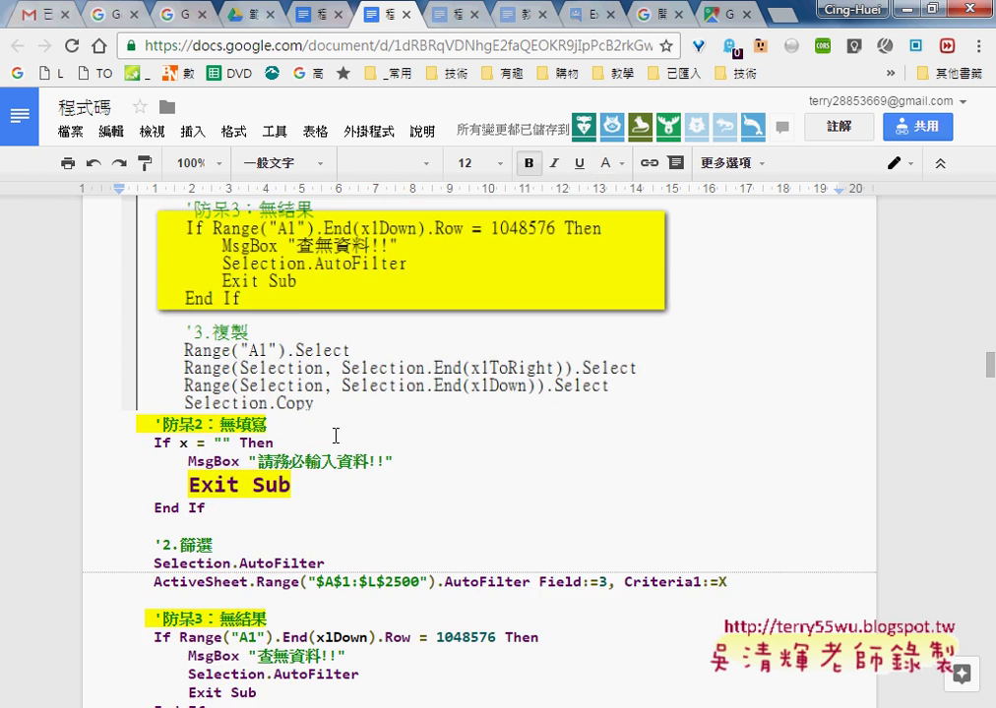
left_click_drag(138, 377, 216, 460)
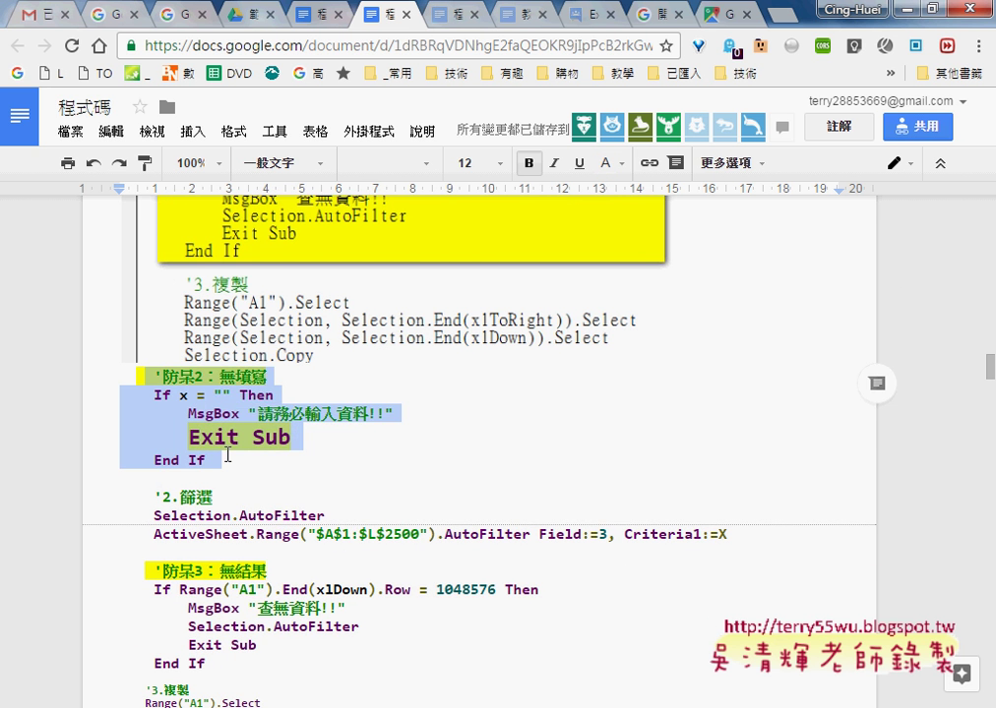
scroll(226, 460, "down", 4)
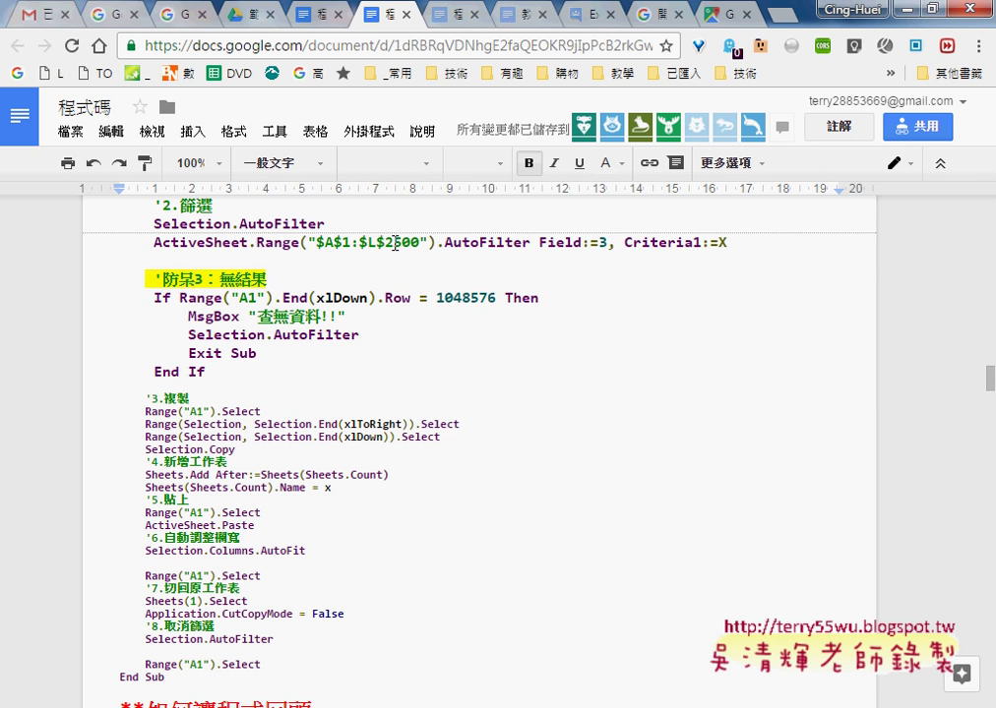
left_click_drag(728, 242, 307, 242)
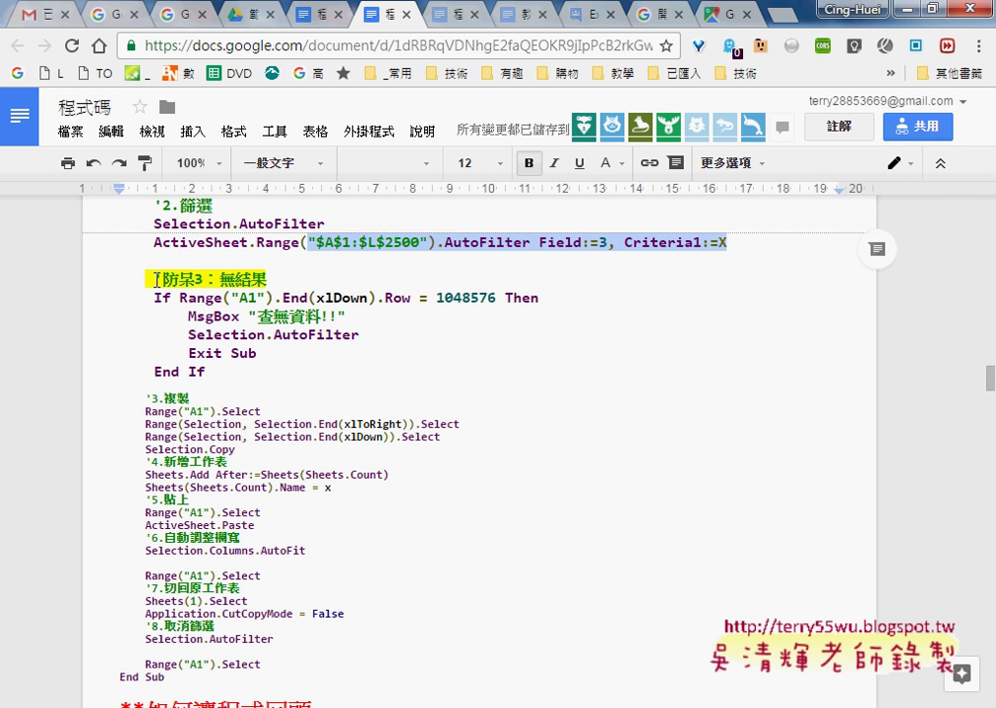
left_click_drag(145, 279, 234, 374)
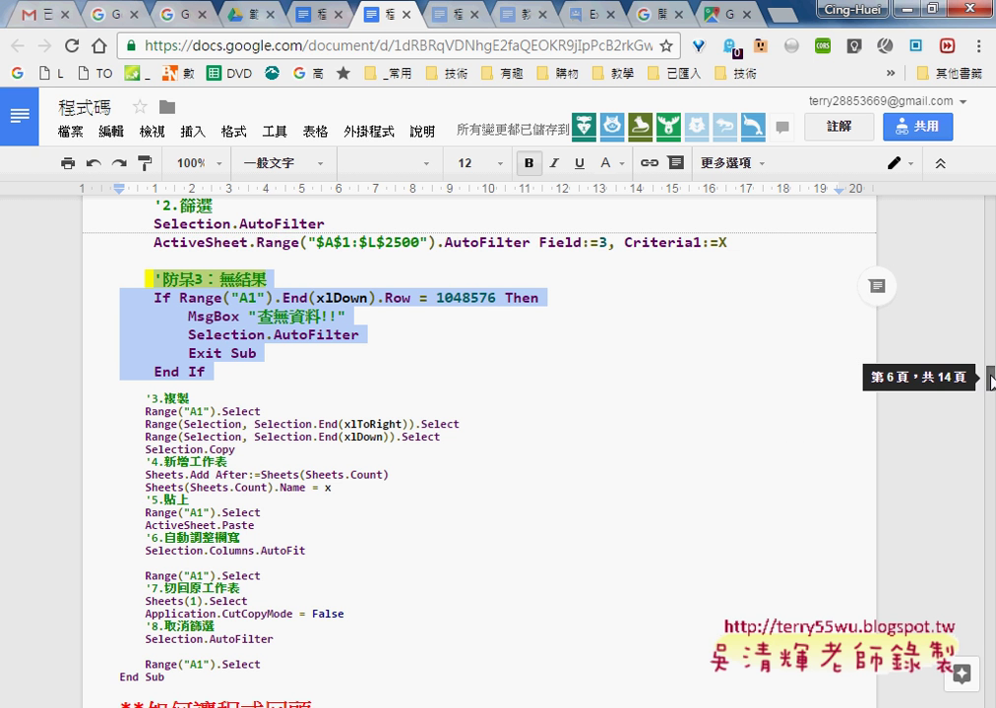
Step: Scroll back to Sub 篩選總價 and highlight InputBox on the X = line
left_click_drag(990, 376, 978, 482)
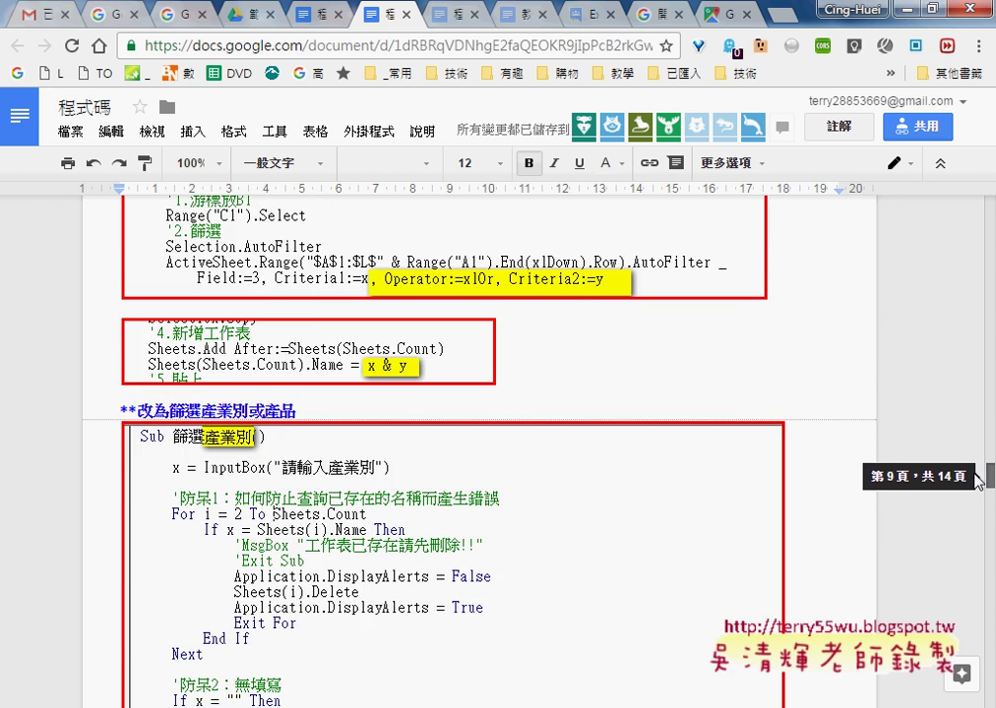
left_click_drag(977, 482, 972, 508)
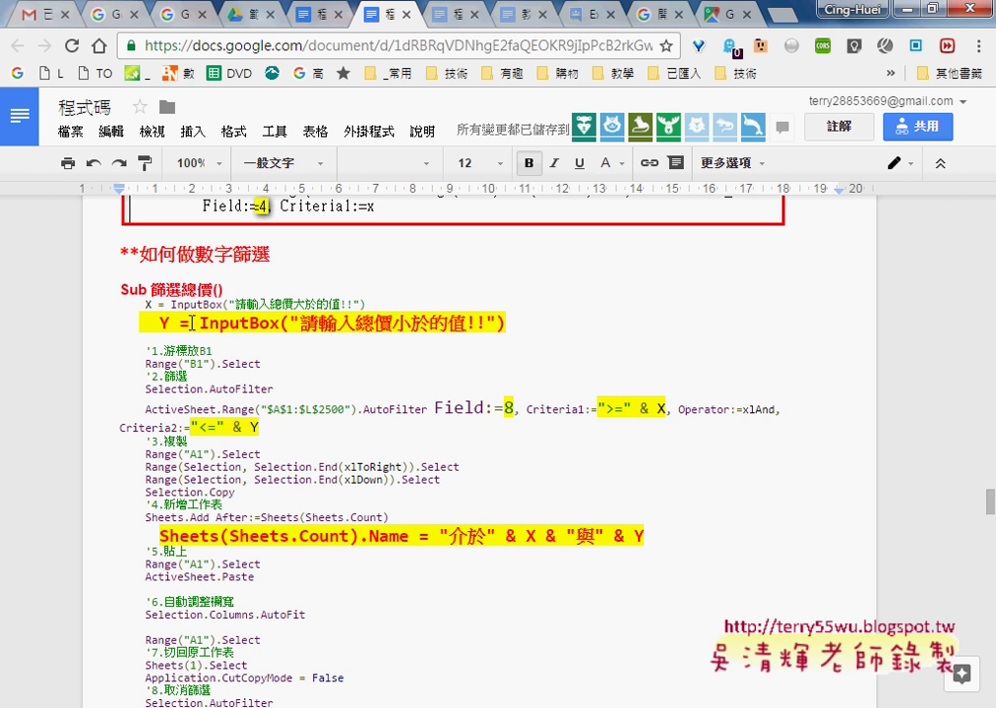
left_click_drag(170, 305, 223, 306)
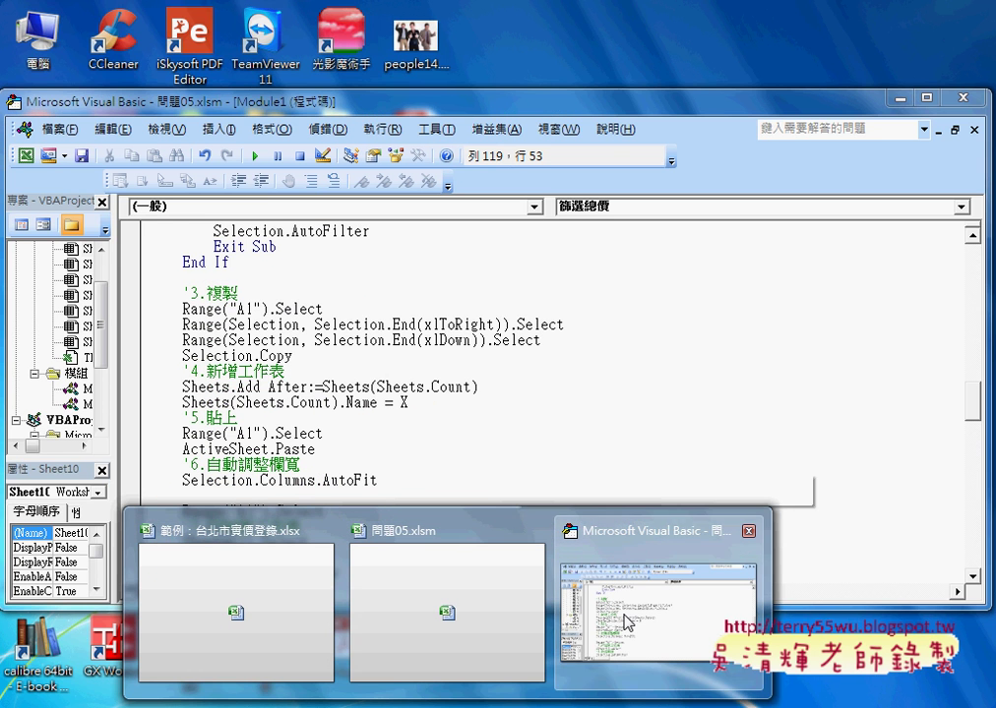
Step: In the VBA editor, scroll to Sub 篩選總價 and place the cursor right after 'application' on the X line
left_click(627, 620)
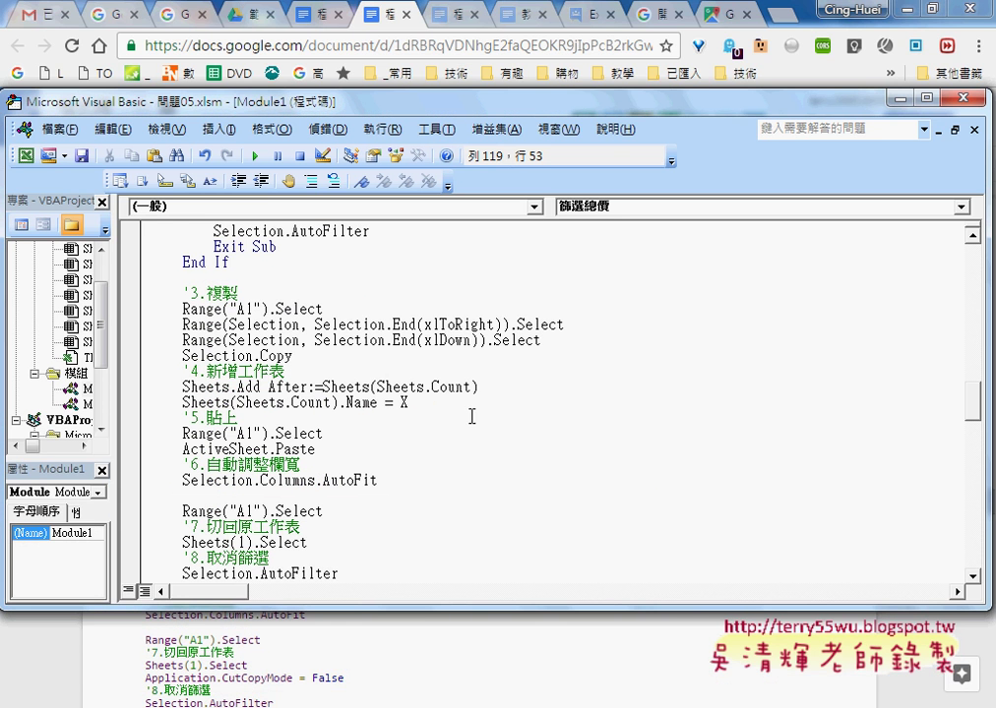
scroll(439, 412, "up", 4)
scroll(439, 413, "up", 2)
scroll(438, 413, "up", 3)
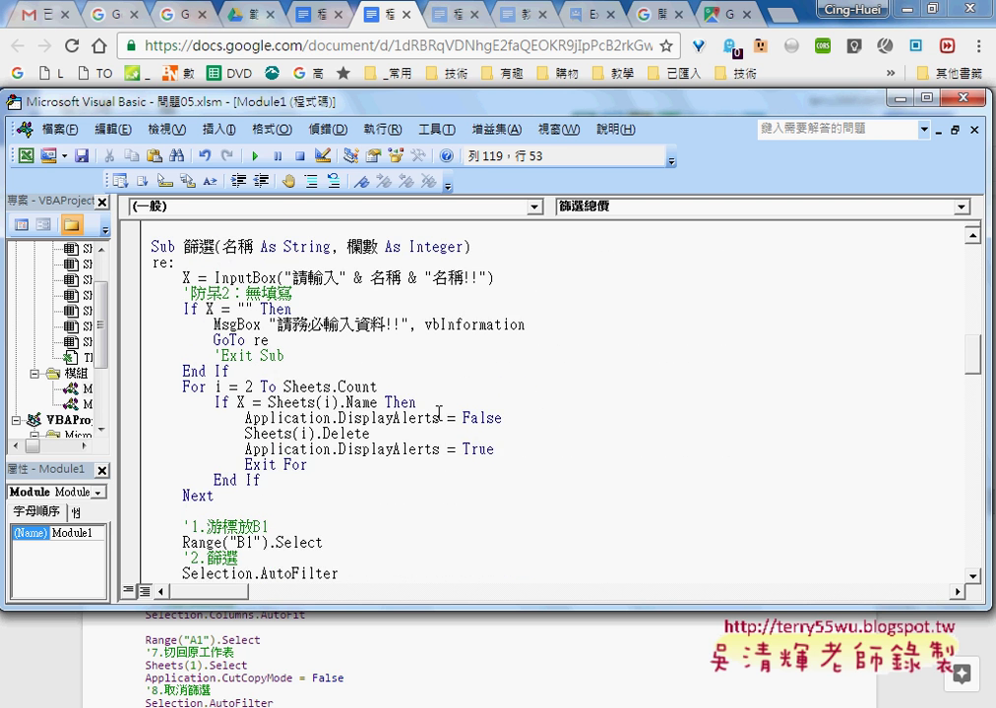
scroll(438, 413, "up", 1)
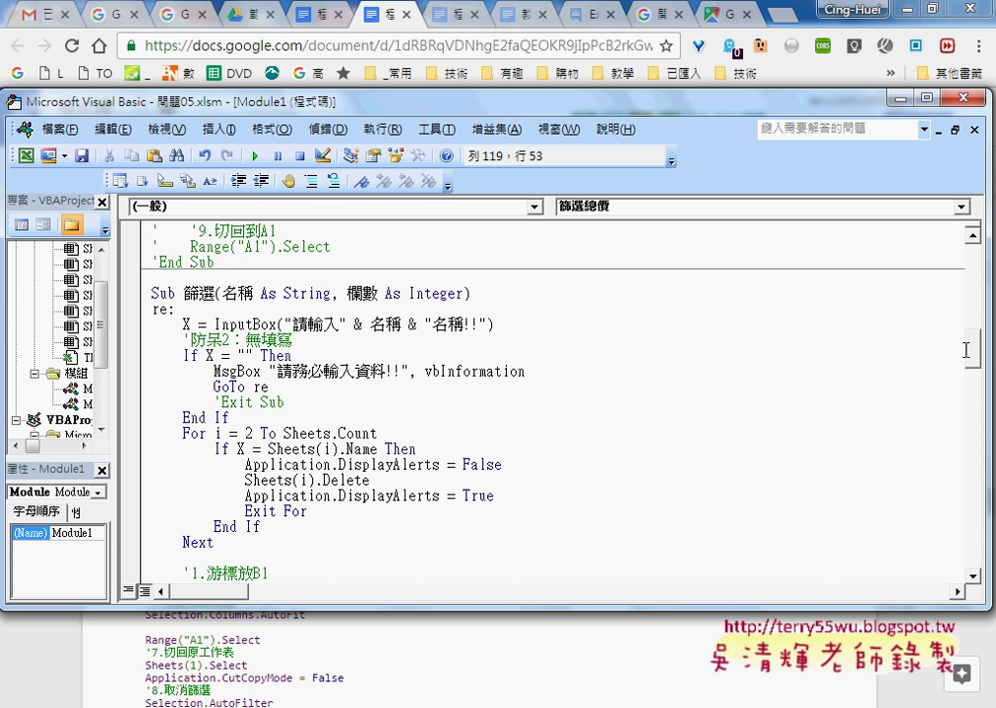
left_click_drag(970, 350, 970, 464)
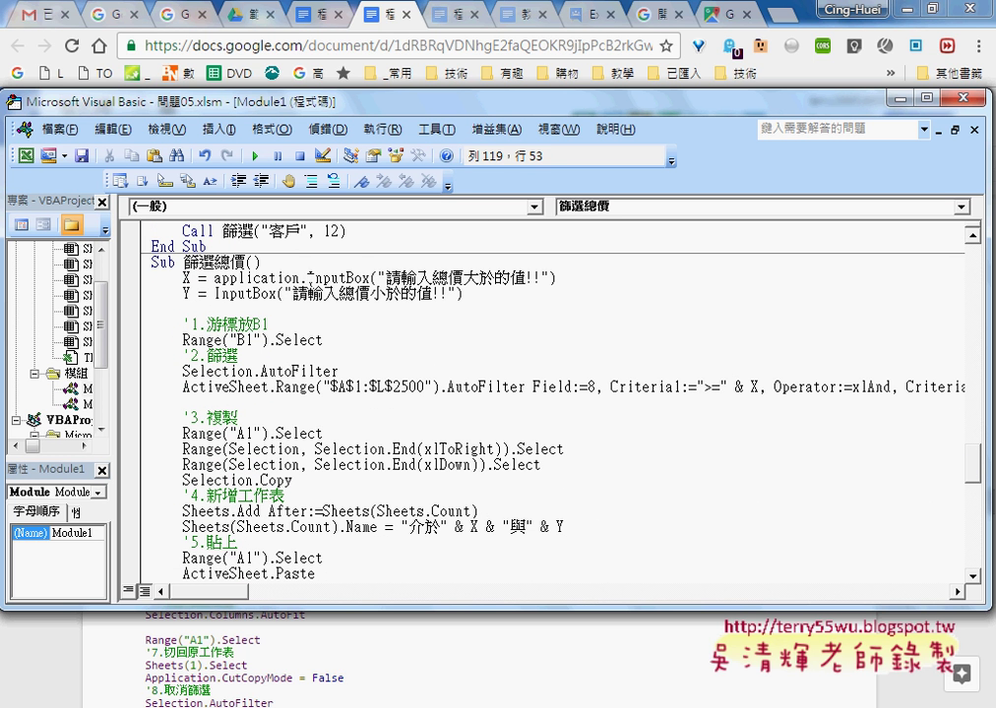
left_click_drag(308, 278, 353, 278)
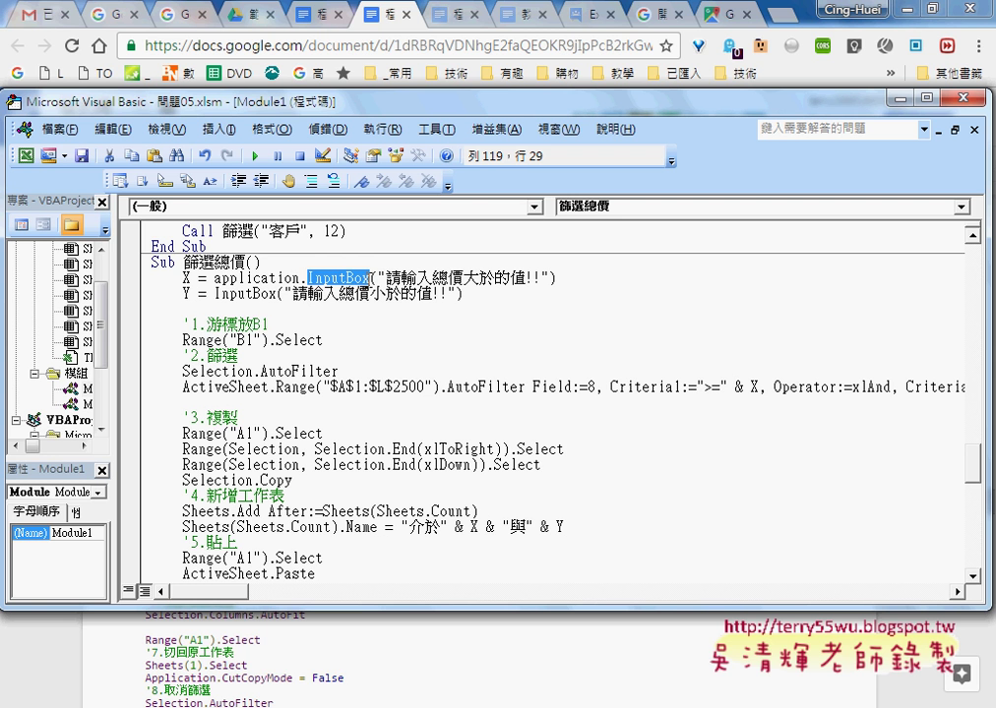
left_click(295, 279)
left_click_drag(213, 278, 302, 278)
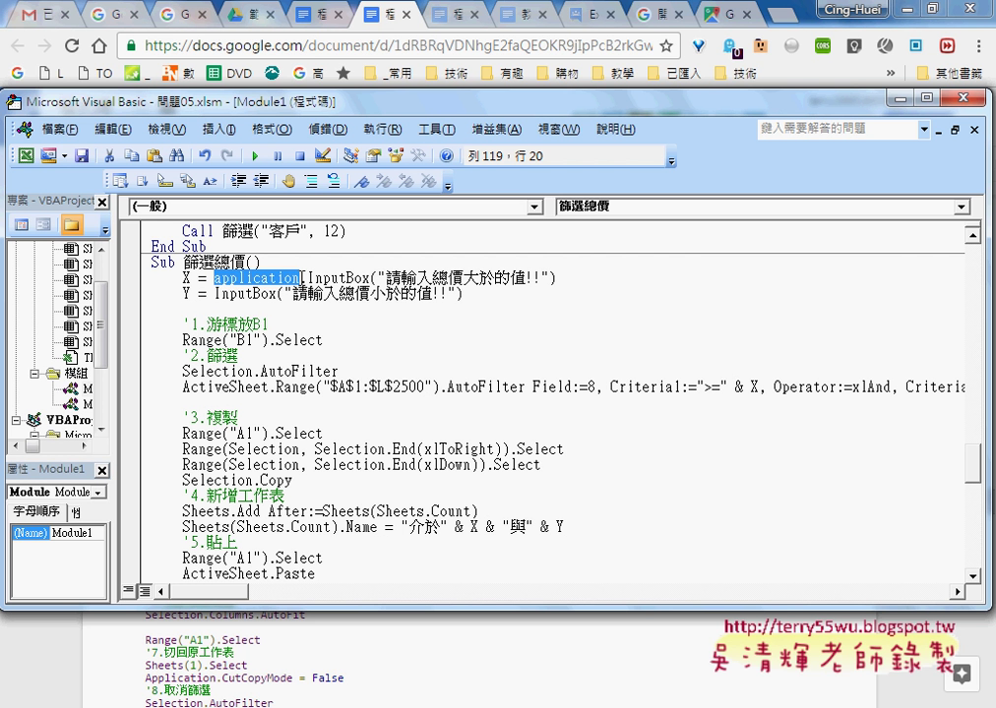
left_click(301, 278)
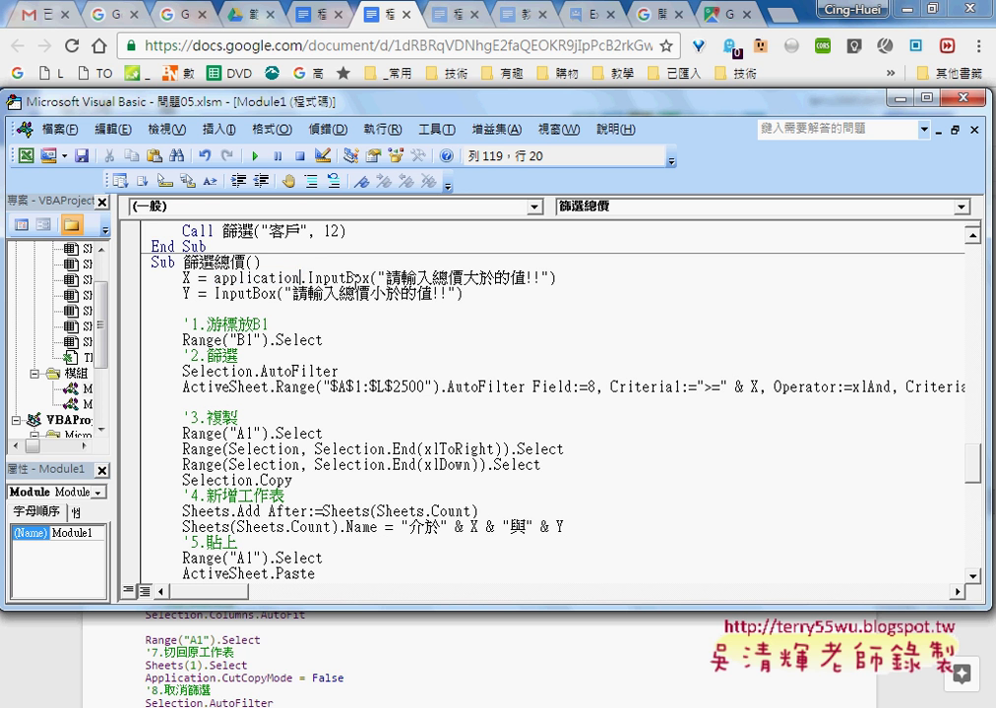
Step: Remove 'application.' so the X line uses plain InputBox, then run 篩選總價
key("Delete")
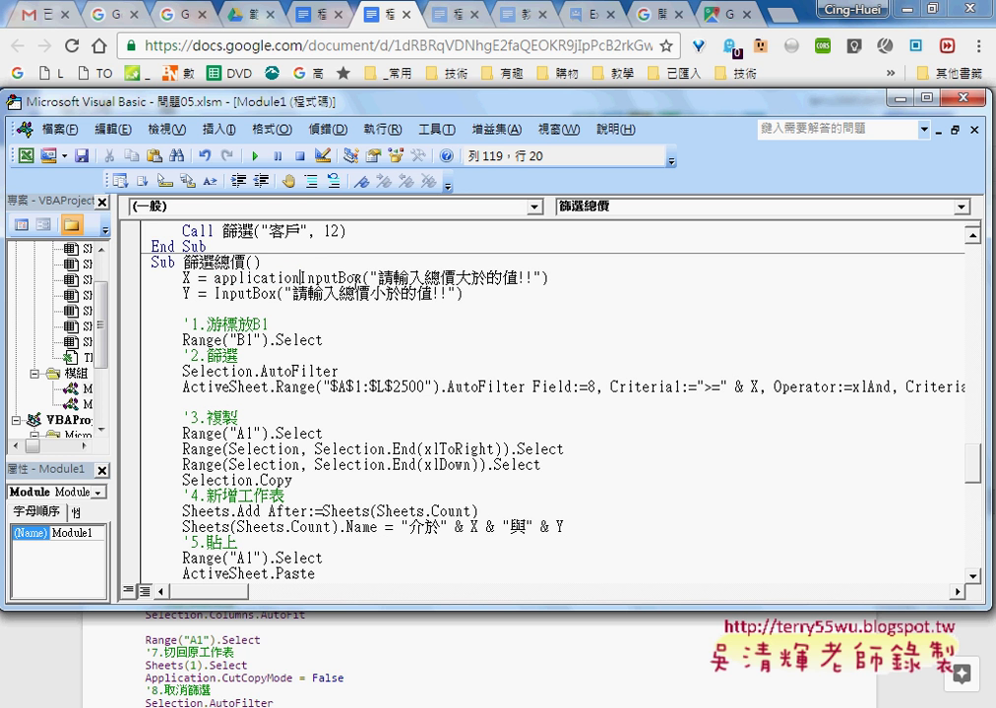
type(".")
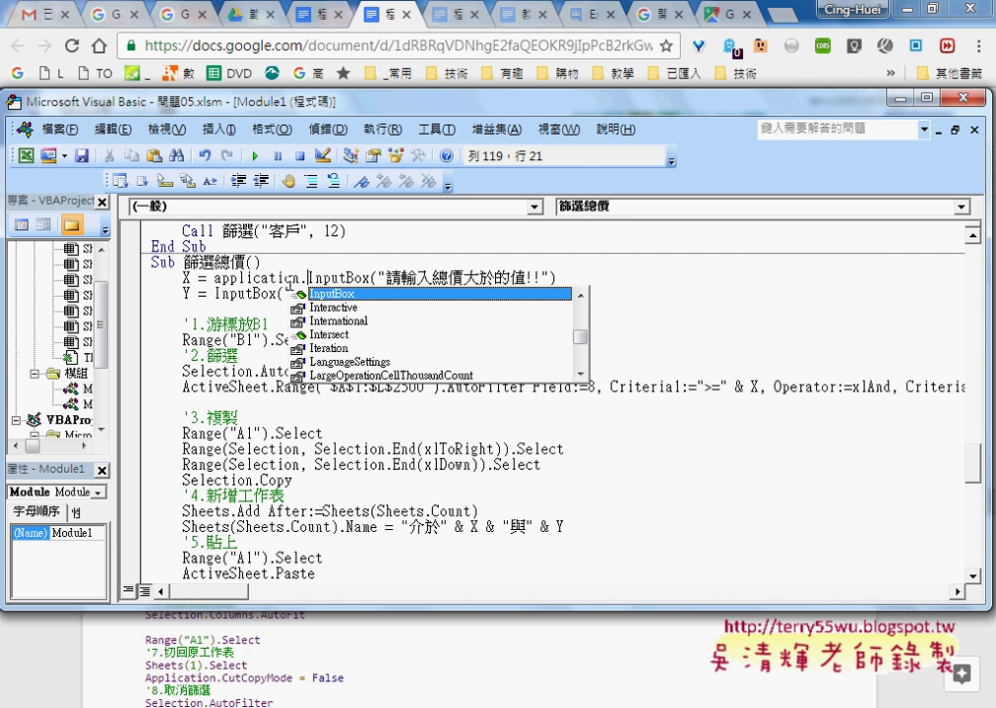
double_click(305, 278)
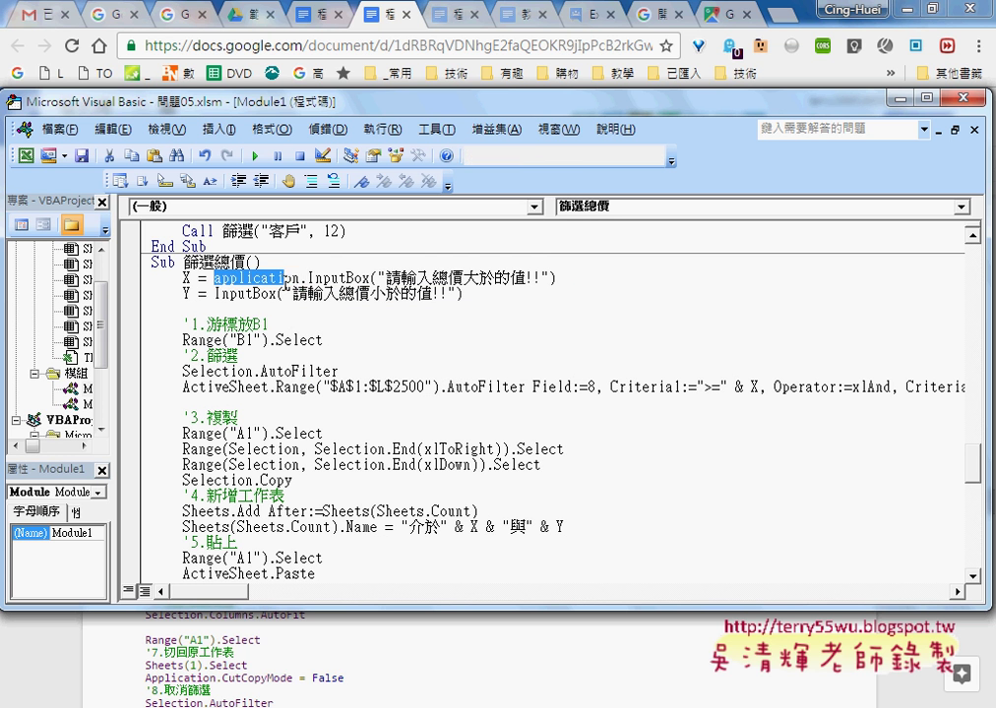
key("Delete")
key("Delete")
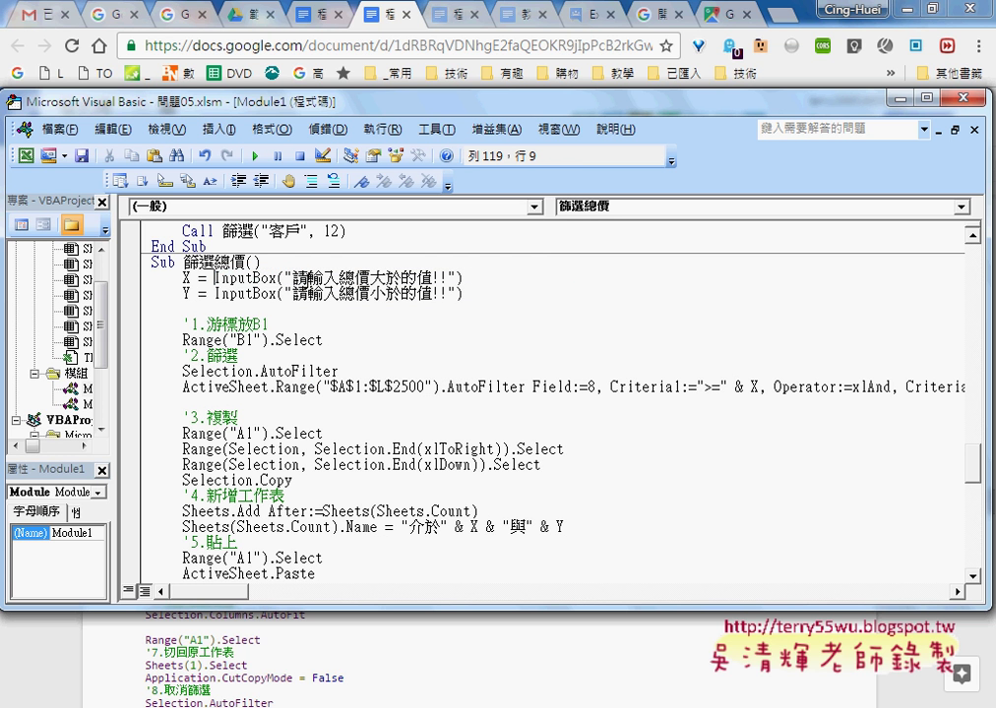
left_click(258, 155)
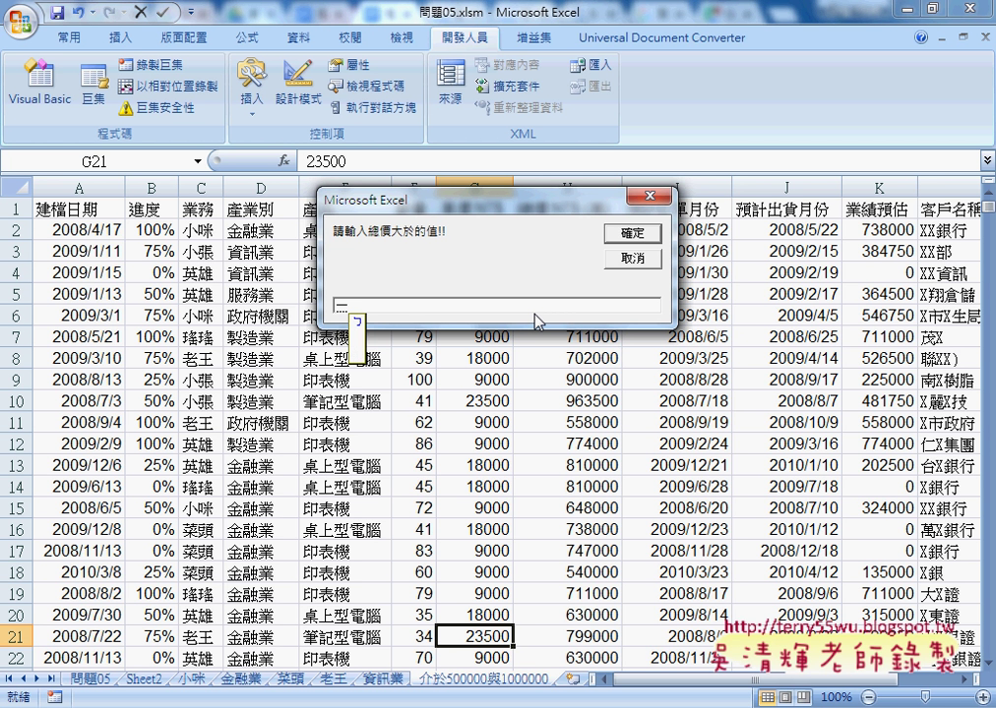
Step: Answer the prompts with 一百萬 as the lower and 二百萬 as the upper limit, then return to the code
type("一頁")
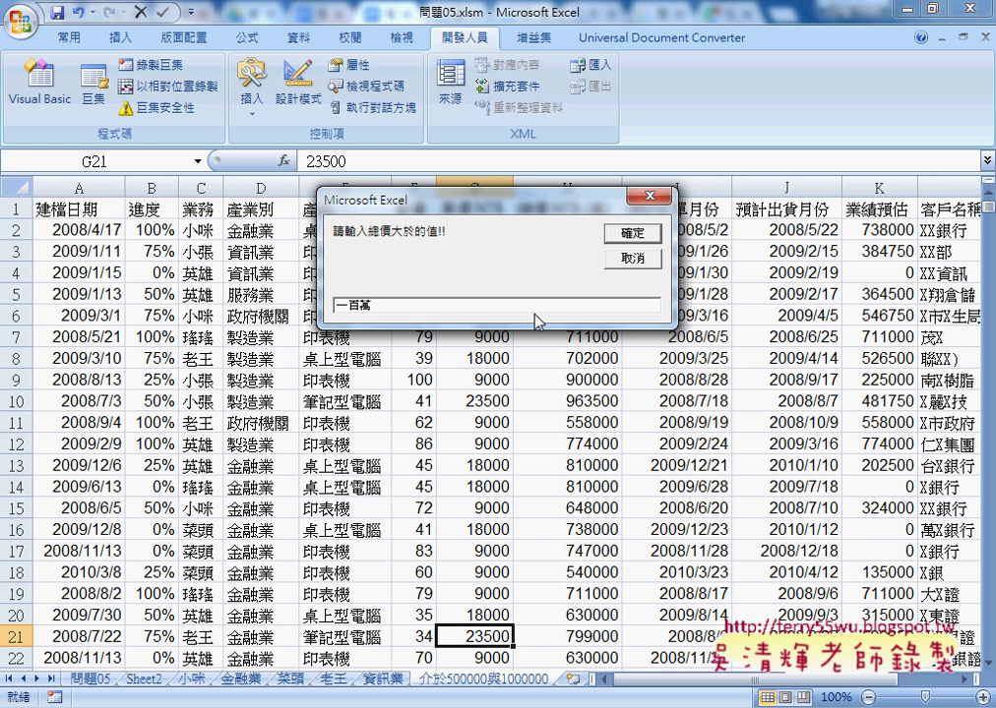
double_click(534, 313)
key("Return")
type("一百萬")
key("shift+Right")
type("二")
key("alt+F11")
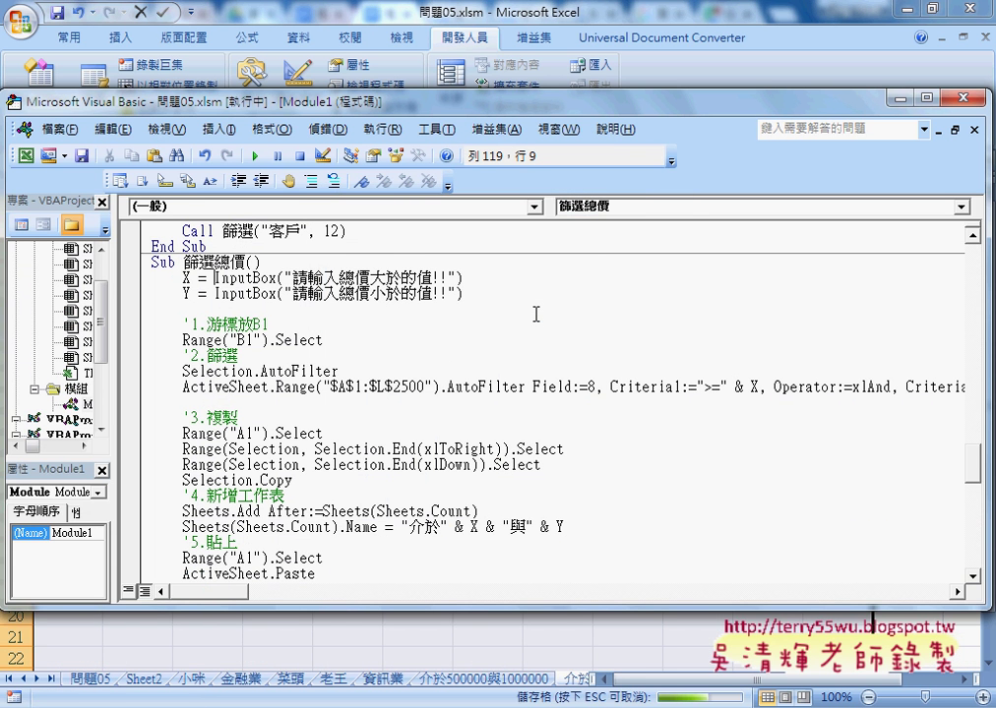
Step: Stop the running macro and view the new header-only 介於一百萬與二百萬 sheet
key("Escape")
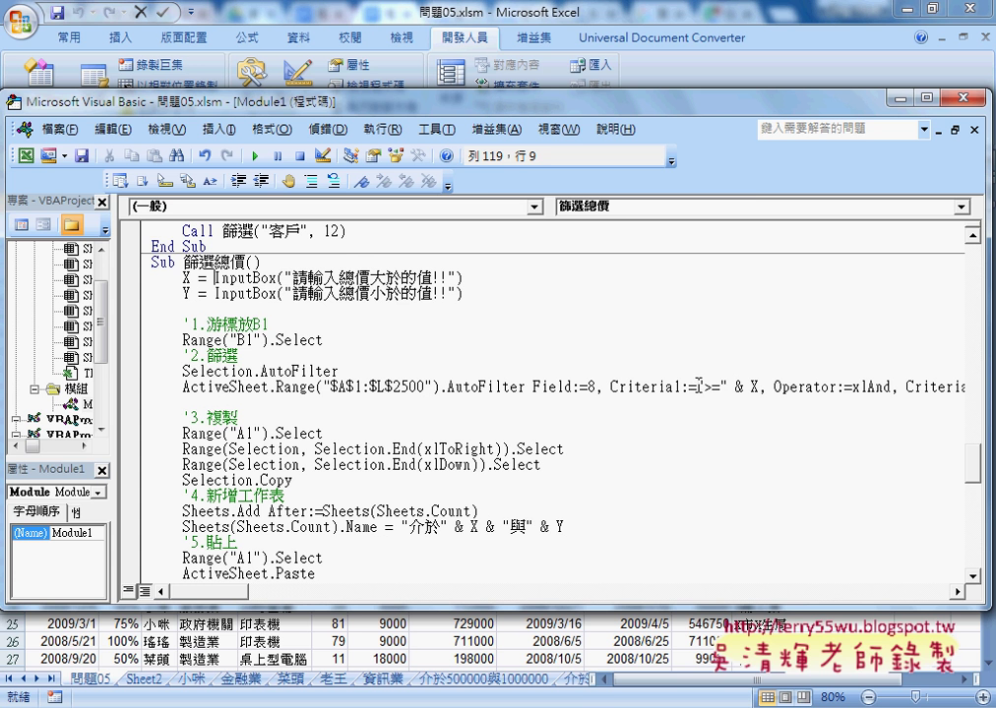
double_click(755, 387)
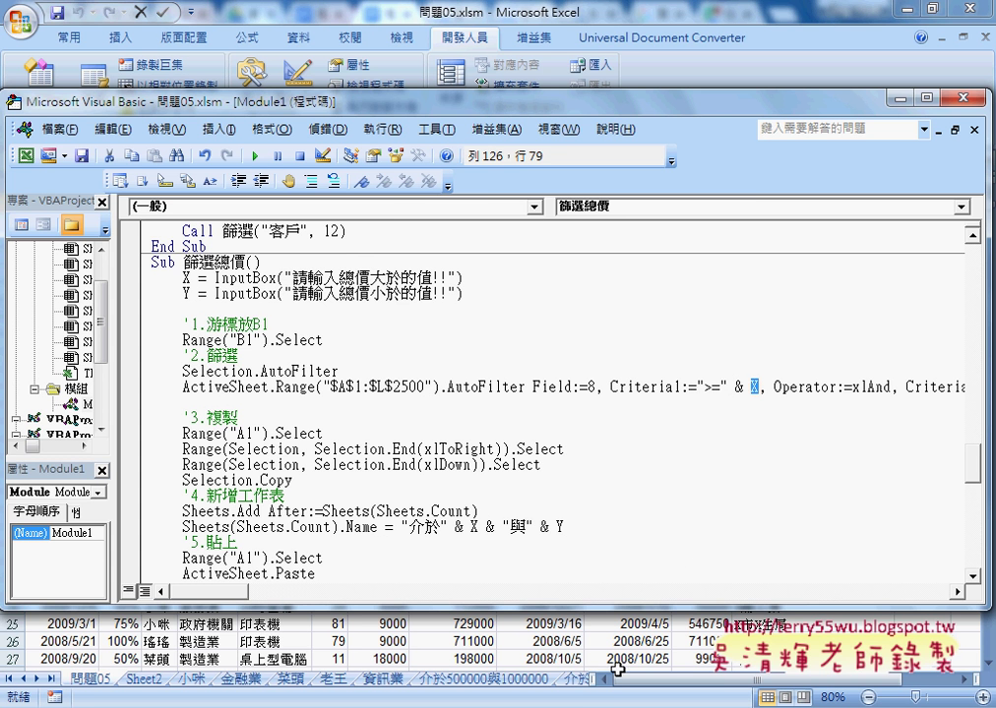
left_click_drag(591, 679, 645, 679)
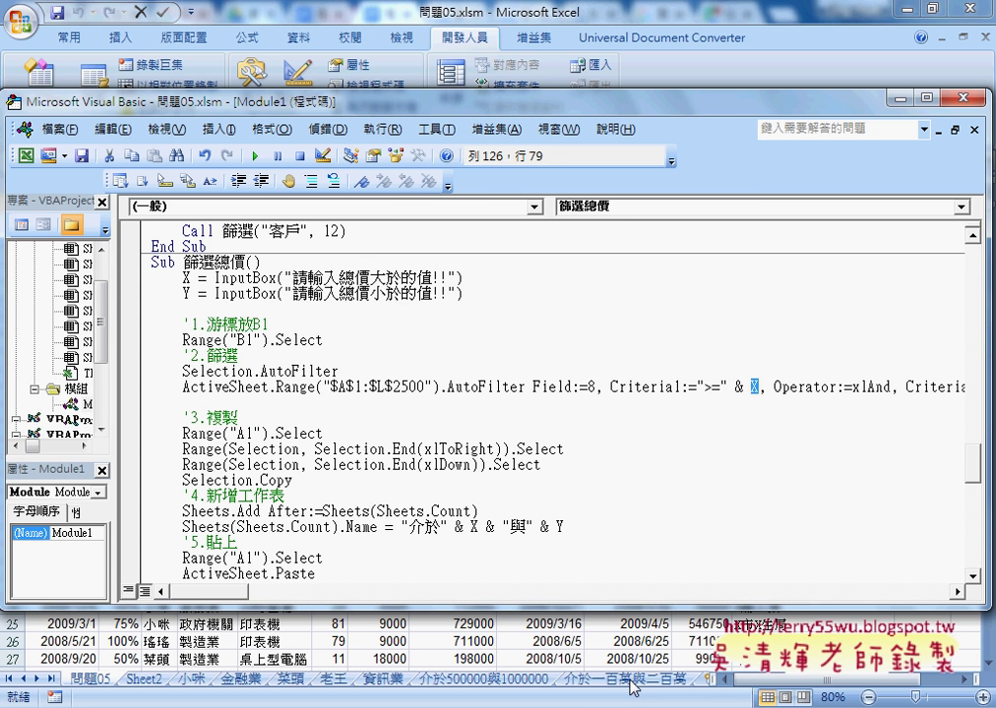
left_click(633, 680)
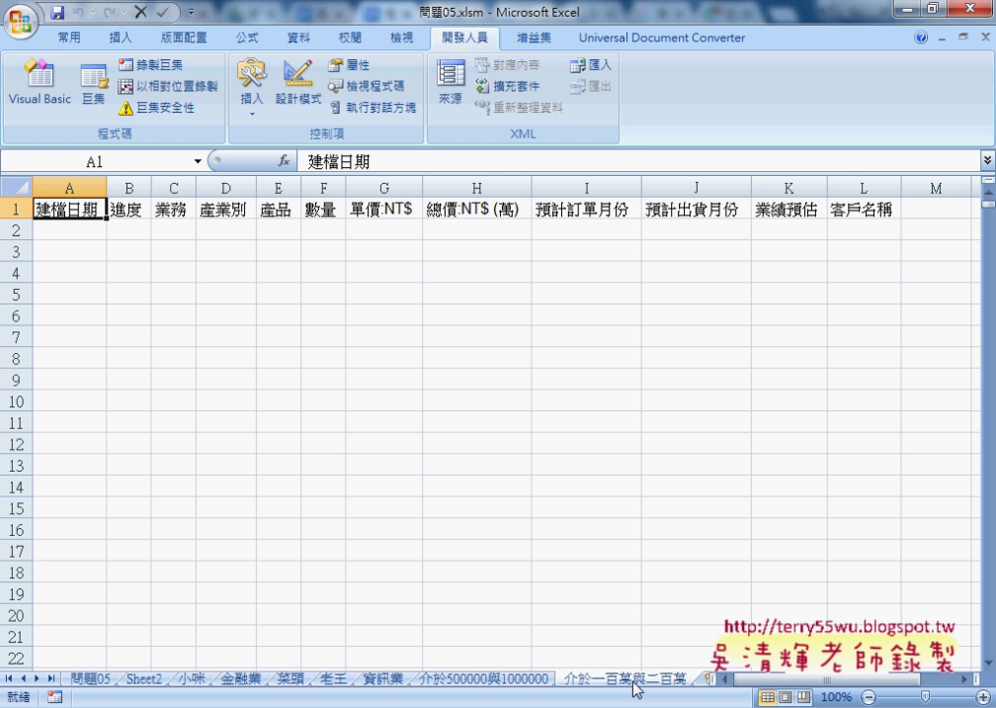
Step: Delete the empty 介於一百萬與二百萬 sheet
right_click(634, 689)
left_click(696, 473)
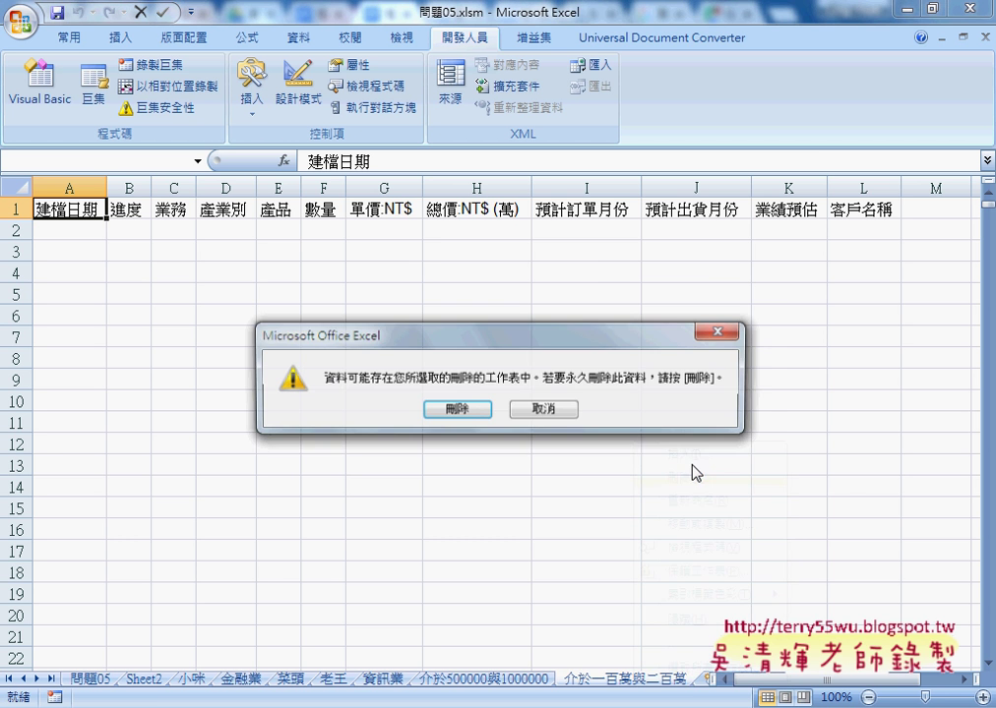
left_click(462, 412)
Step: Turn off the filter on the 問題05 sheet and return to the VBA editor
left_click(90, 678)
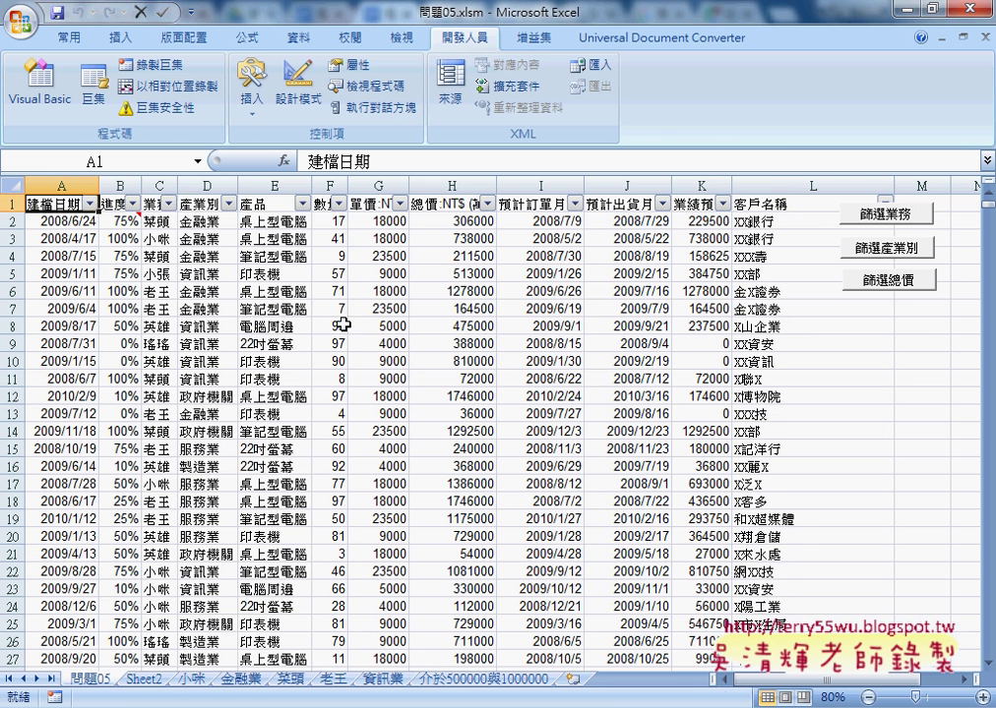
left_click(300, 39)
left_click(425, 83)
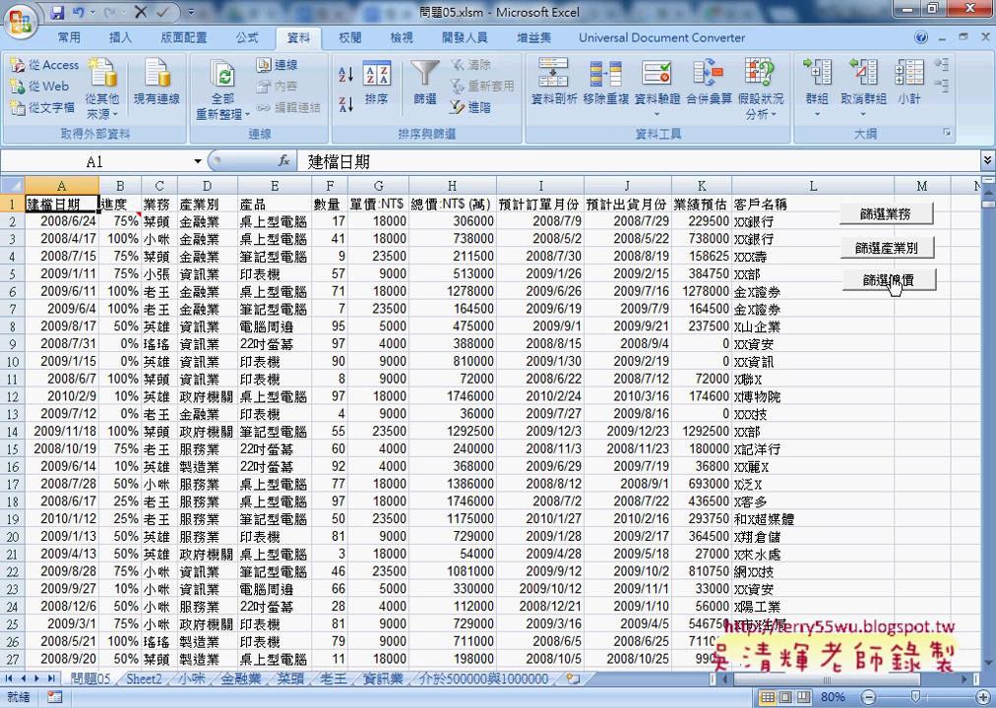
left_click(448, 707)
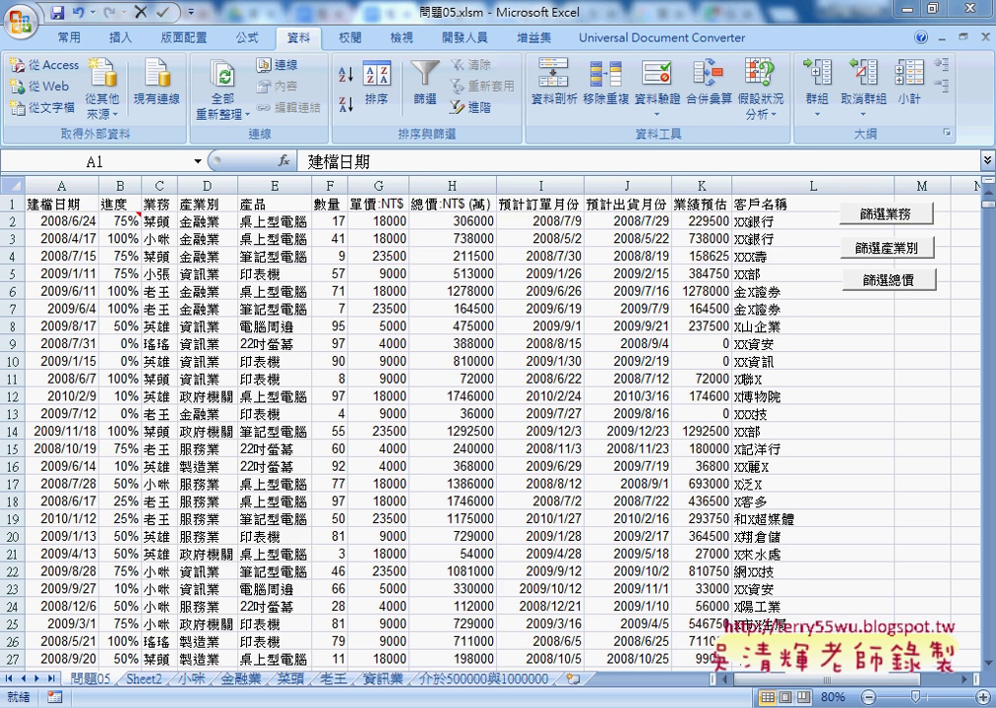
left_click(590, 566)
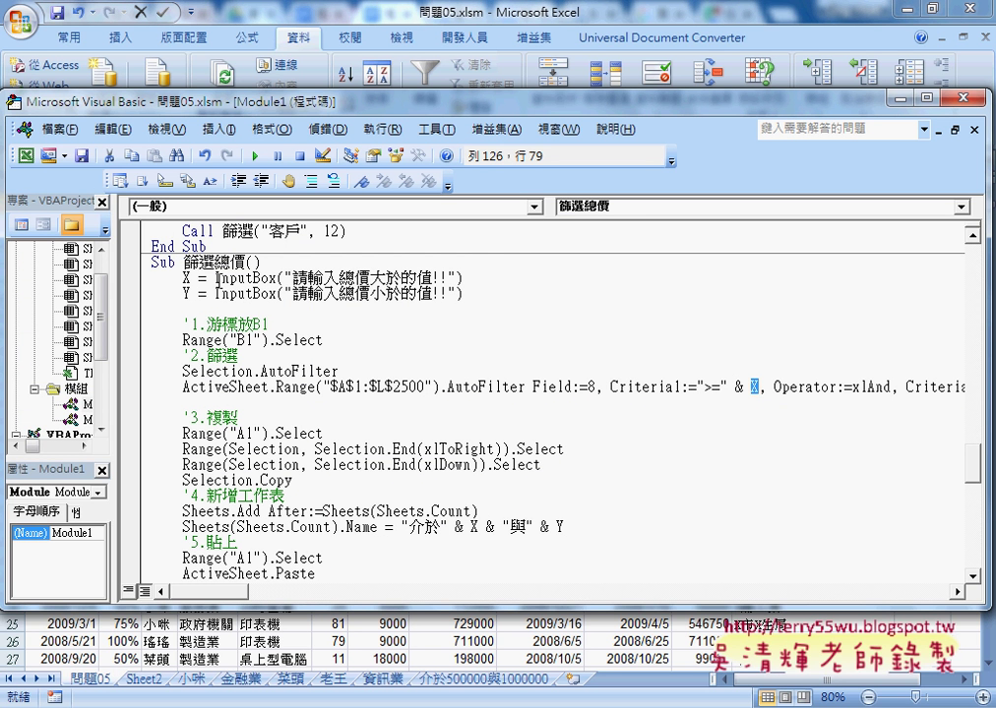
Step: Change the X line to Application.InputBox with a Type:=2 argument
left_click(216, 278)
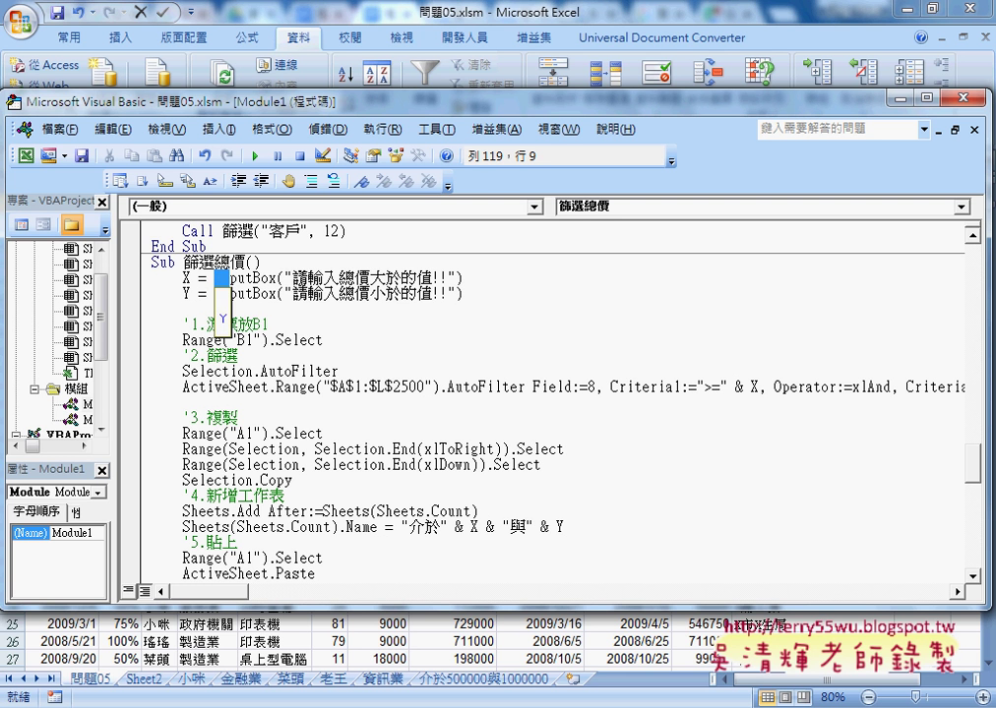
type("app")
type("lic")
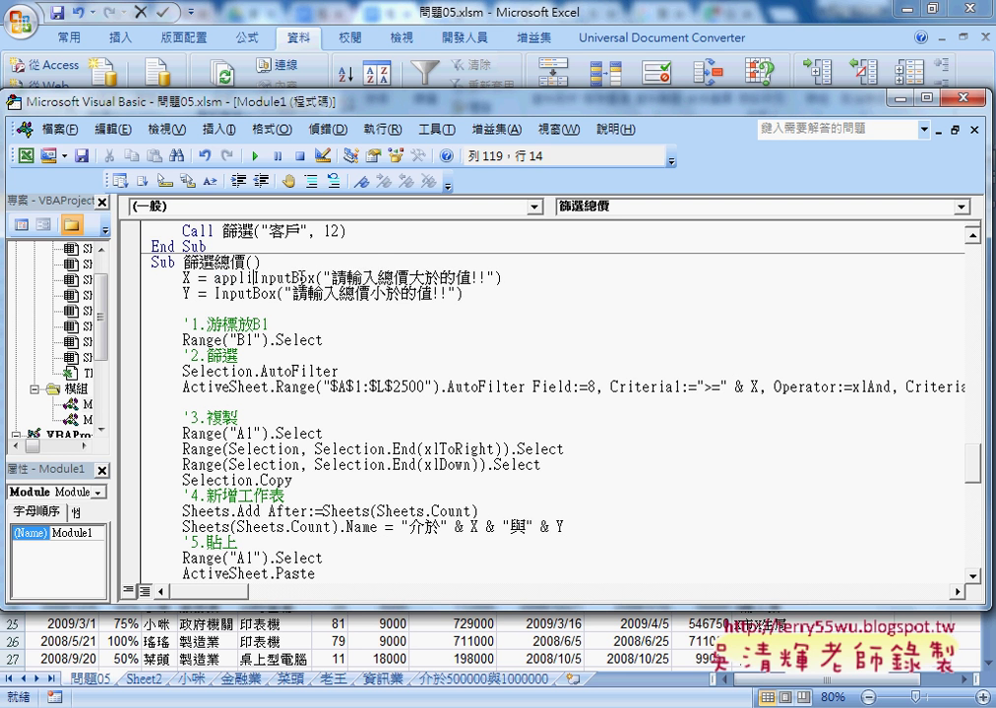
type("ation")
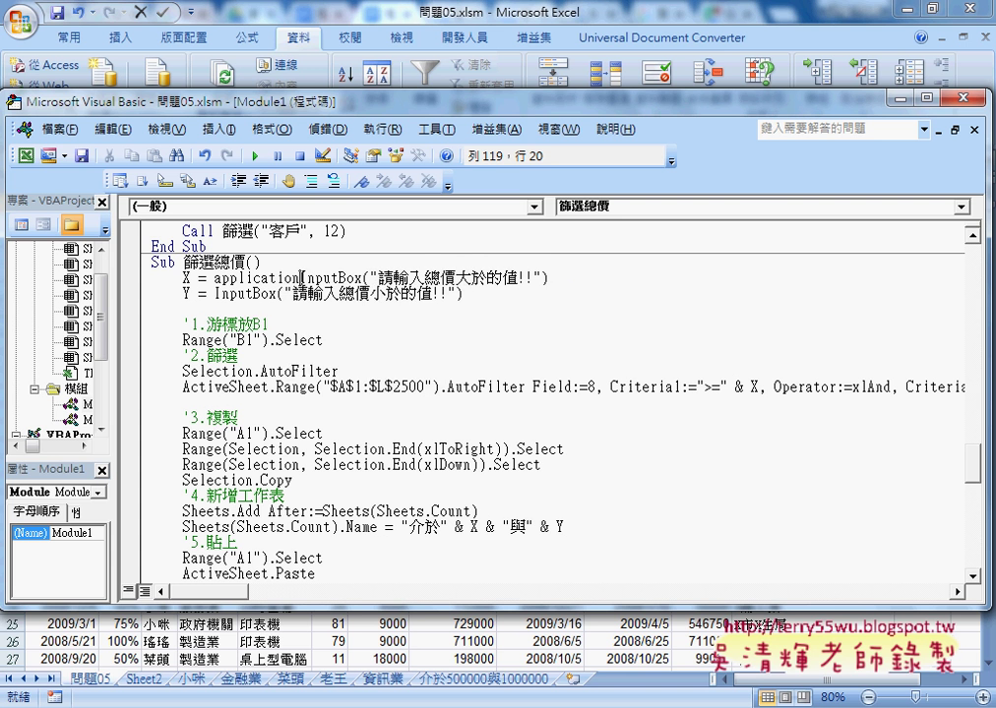
type(".")
key("Right")
key("Right")
key("Right")
key("Right")
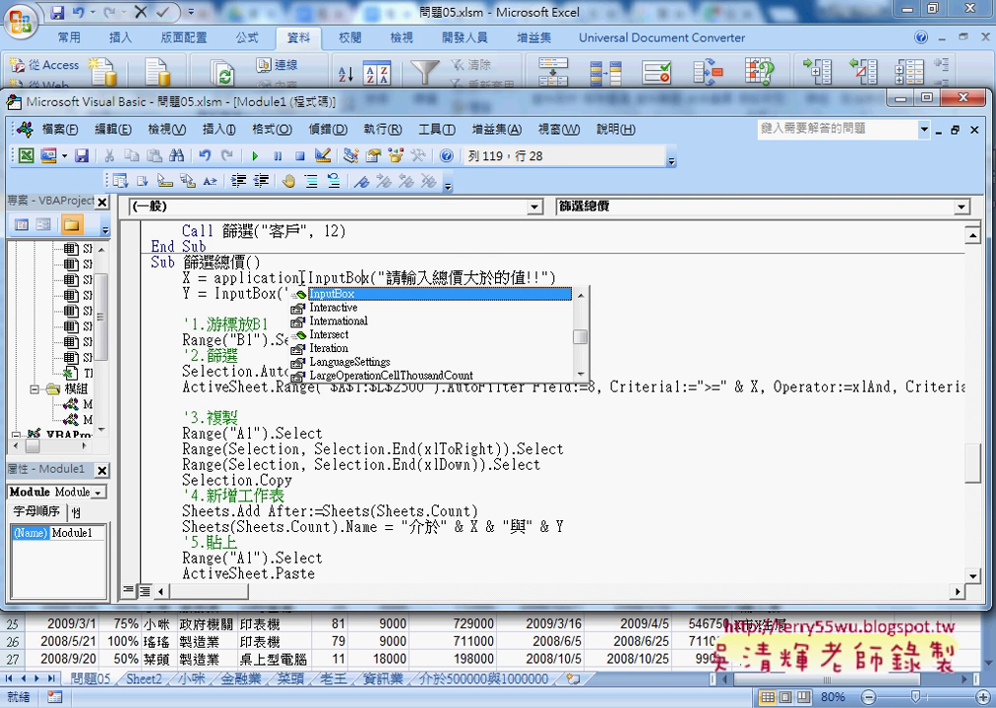
key("Right")
key("Right")
key("Right")
key("Right")
key("Right")
key("Right")
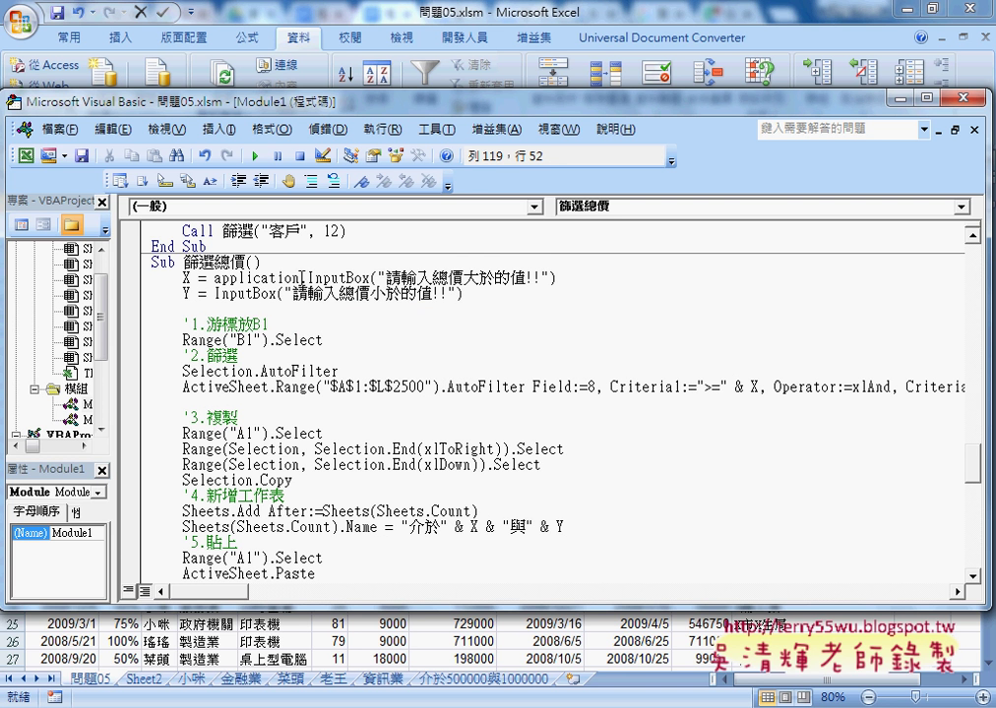
type(",")
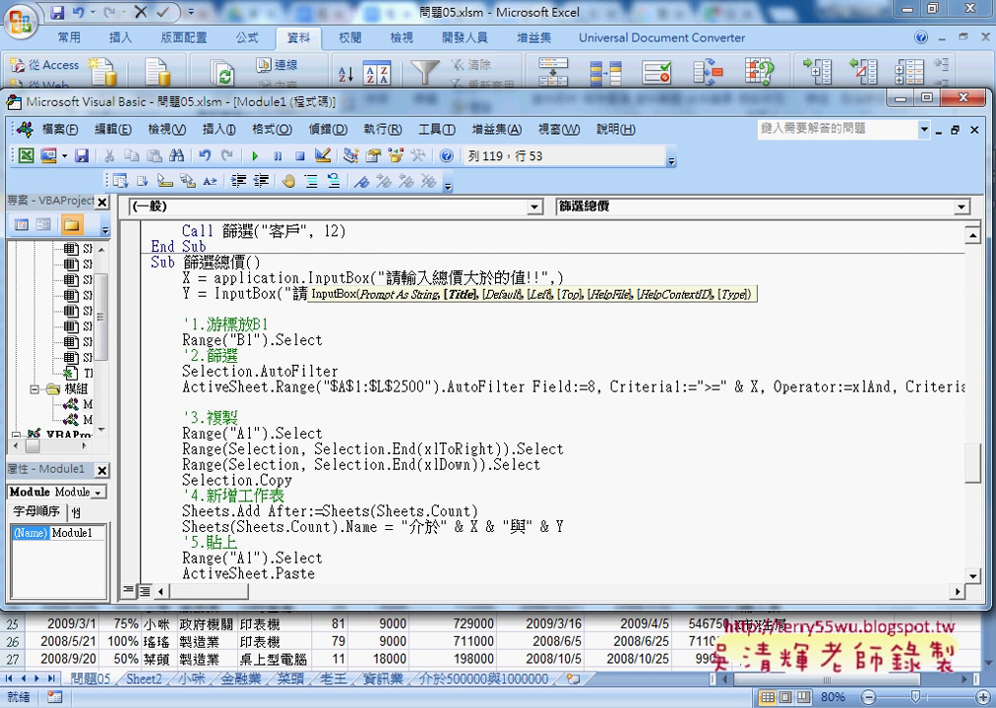
type("type")
type(":=")
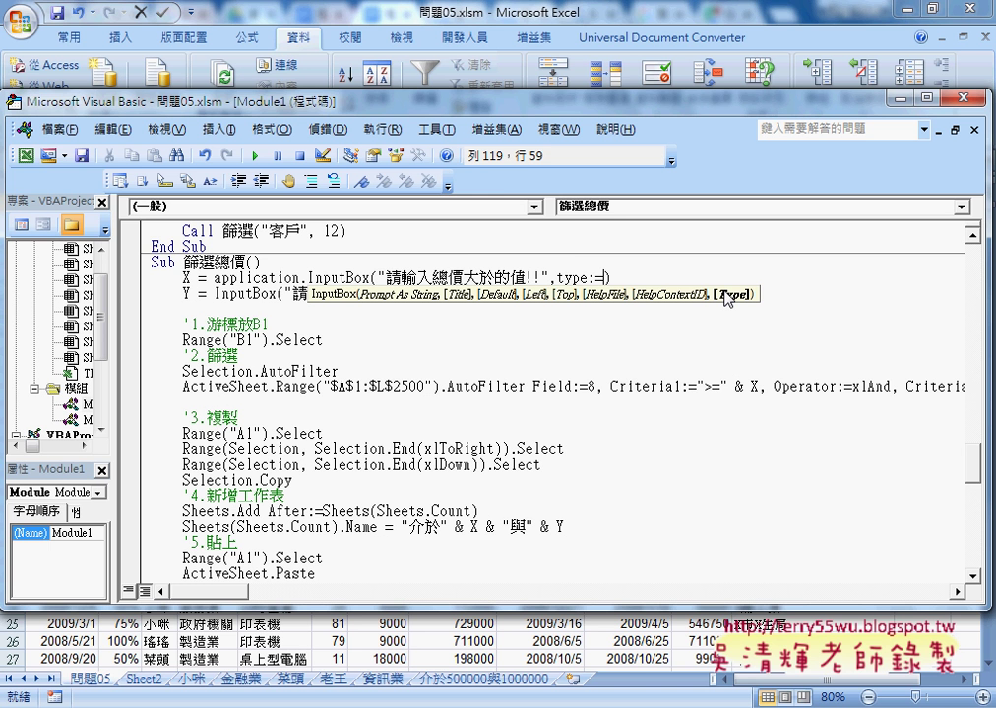
type("2")
key("Right")
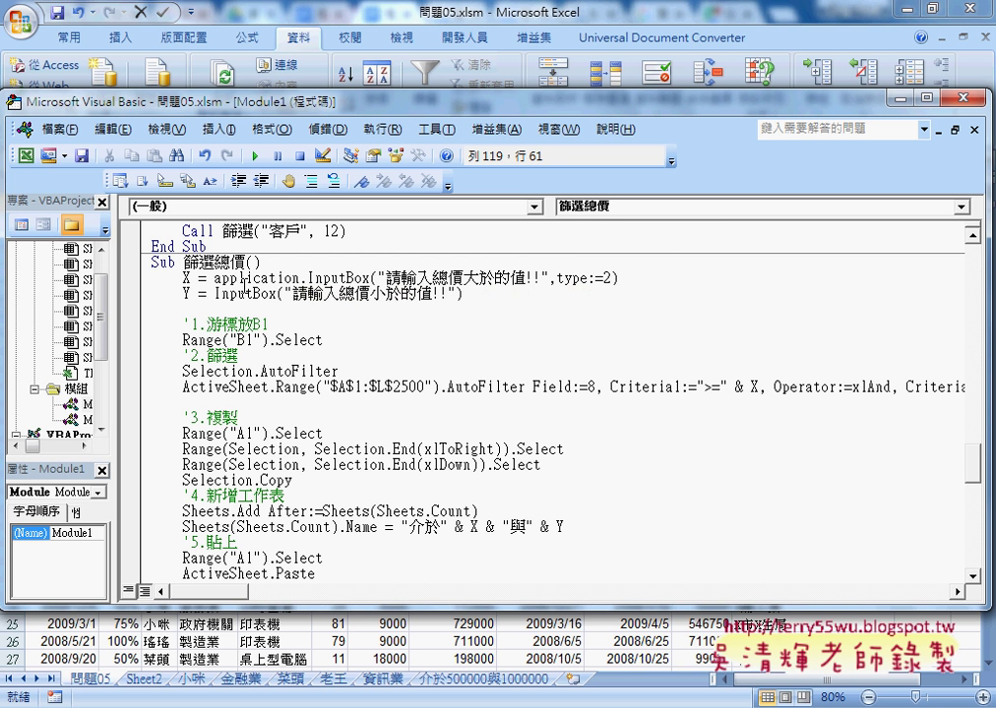
Step: Copy 'application' and ', Type:=2' onto the Y line's InputBox call
left_click_drag(214, 278, 299, 278)
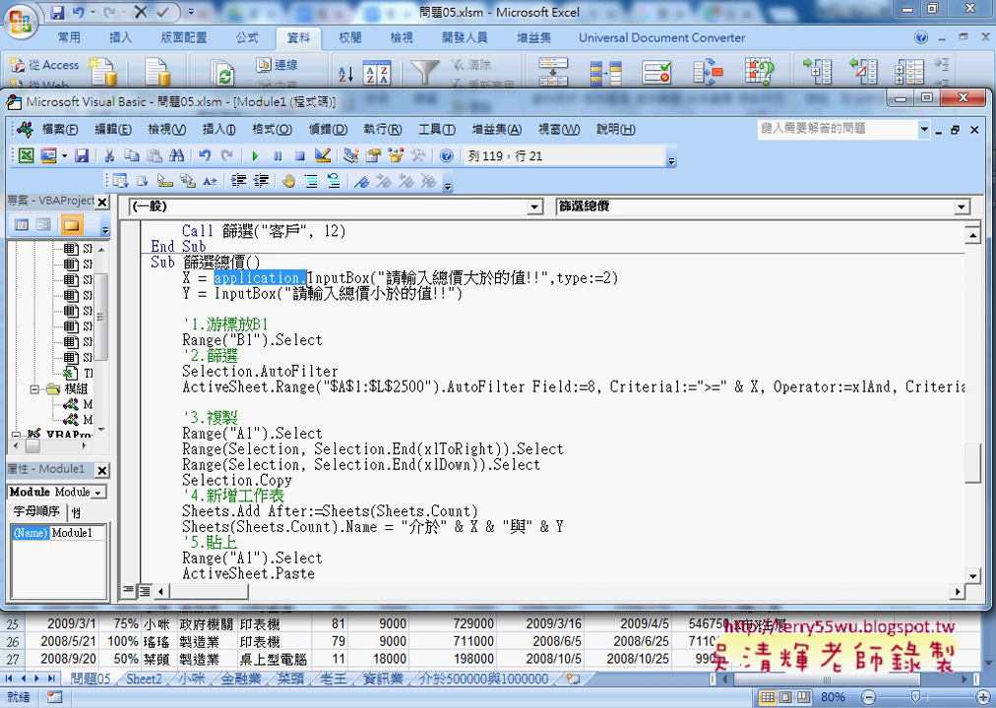
key("ctrl+c")
left_click(215, 294)
key("ctrl+v")
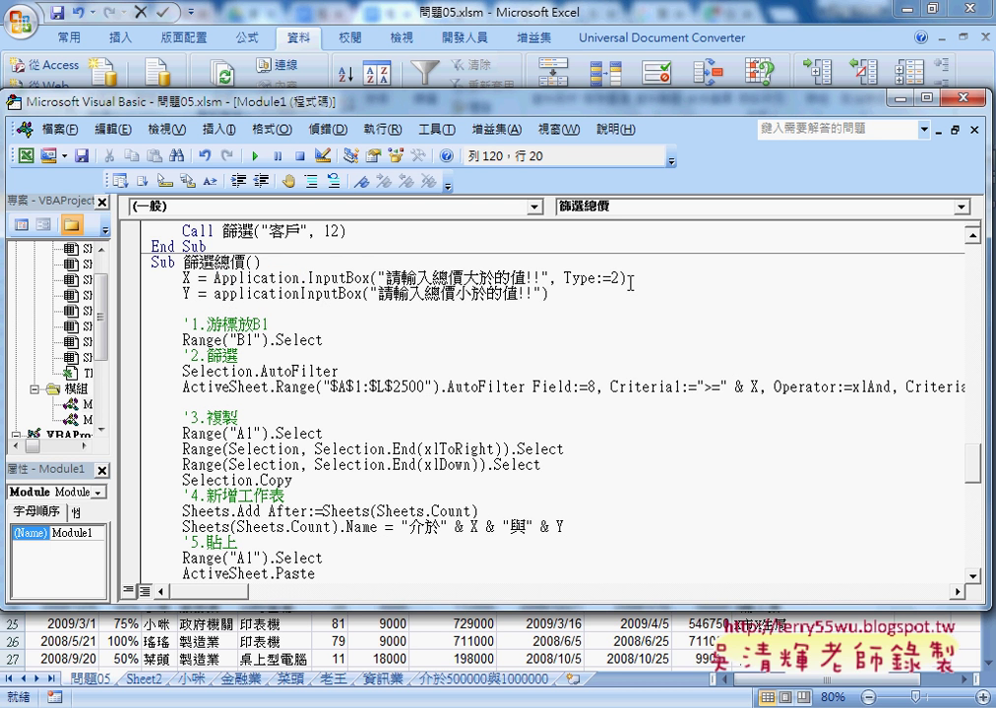
left_click_drag(619, 278, 548, 278)
key("ctrl+c")
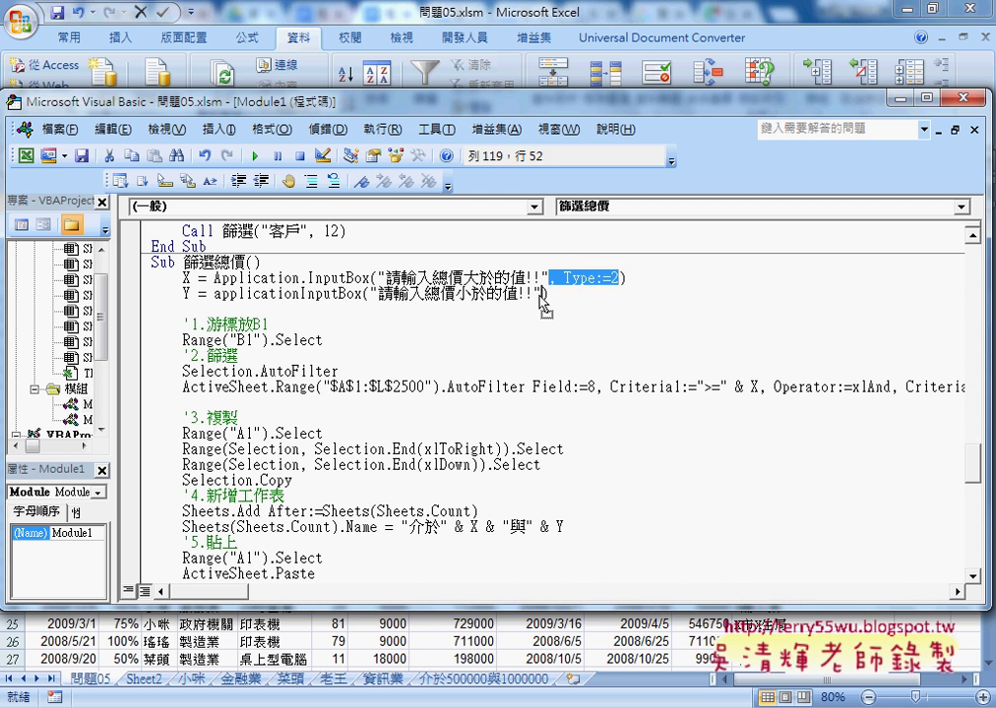
left_click(542, 295)
key("ctrl+v")
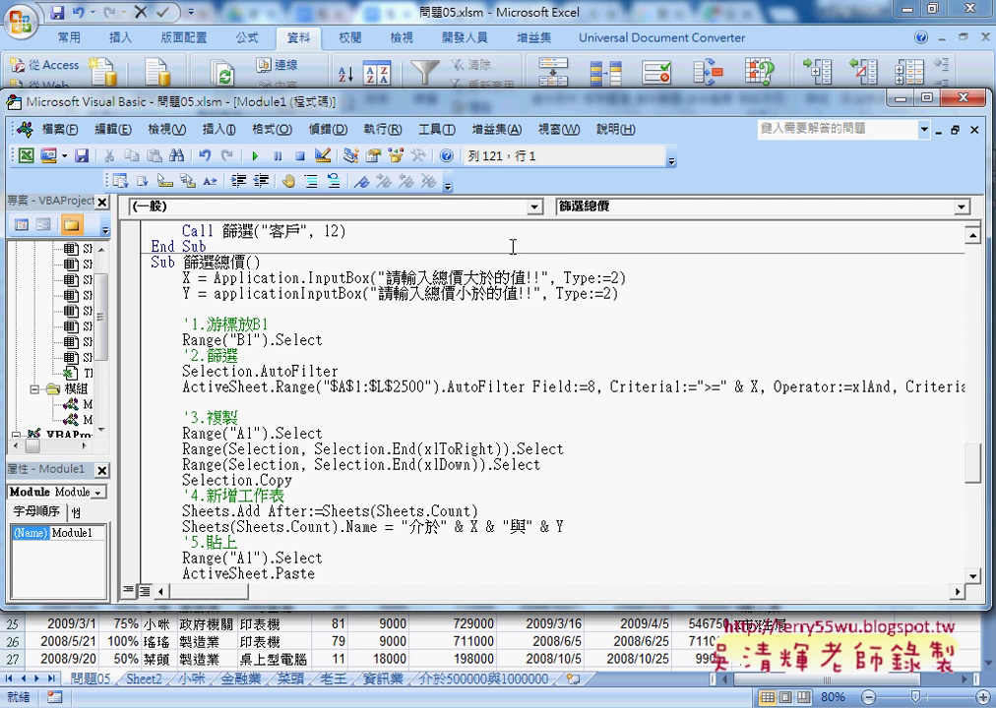
Step: Run the macro, dismiss the compile error, and add the missing dot after application on the Y line
left_click(256, 156)
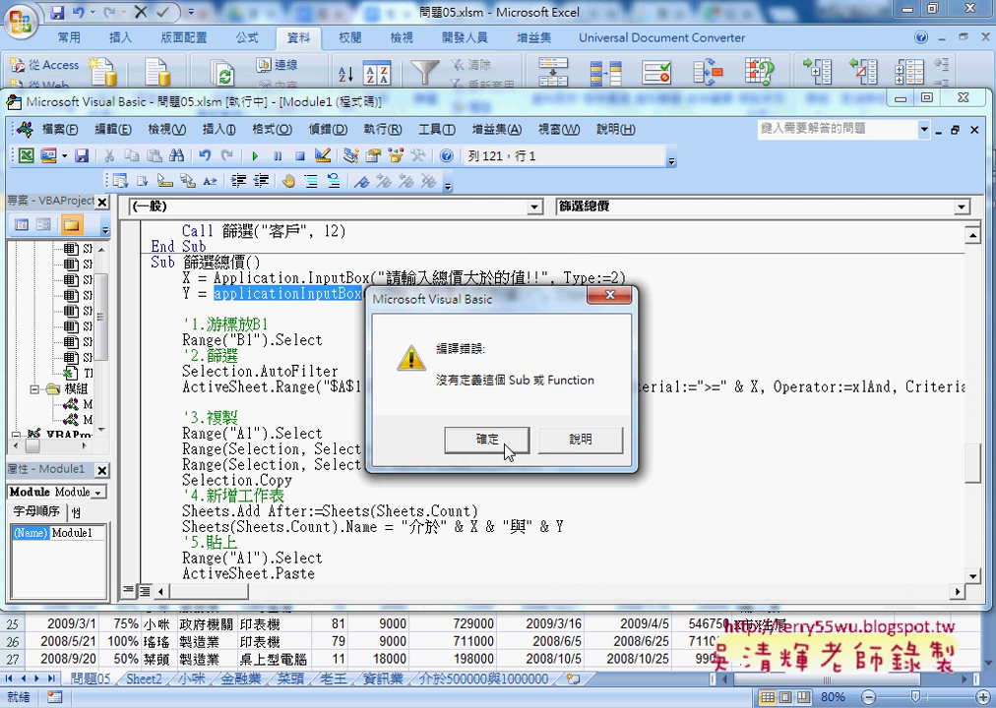
left_click(504, 445)
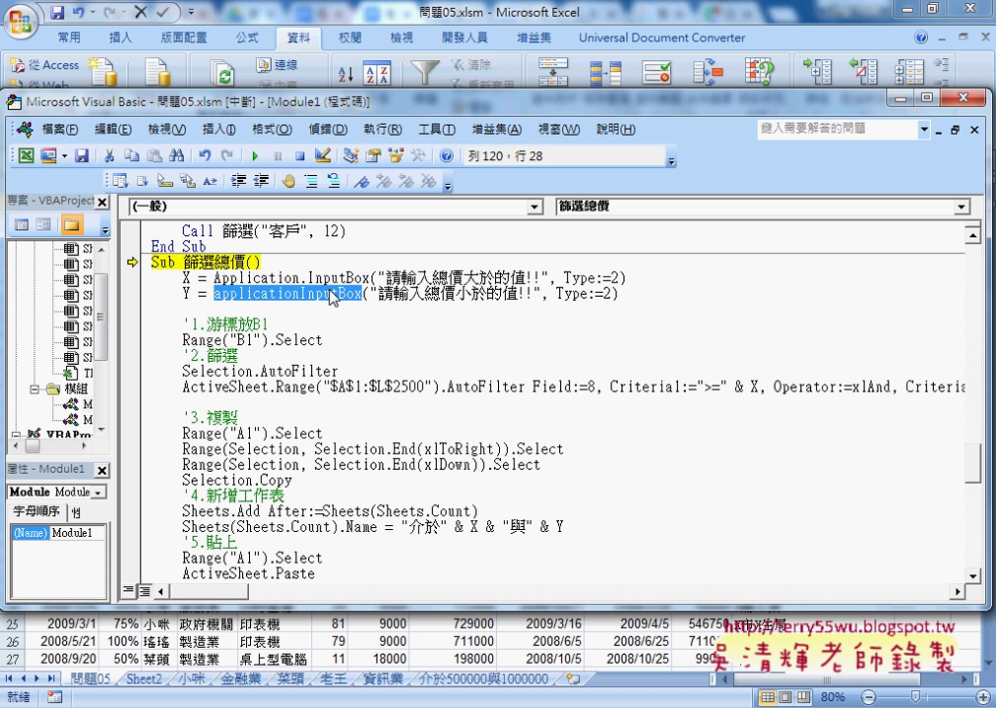
key("Left")
key("Right")
key("Right")
key("Right")
key("Right")
key("Right")
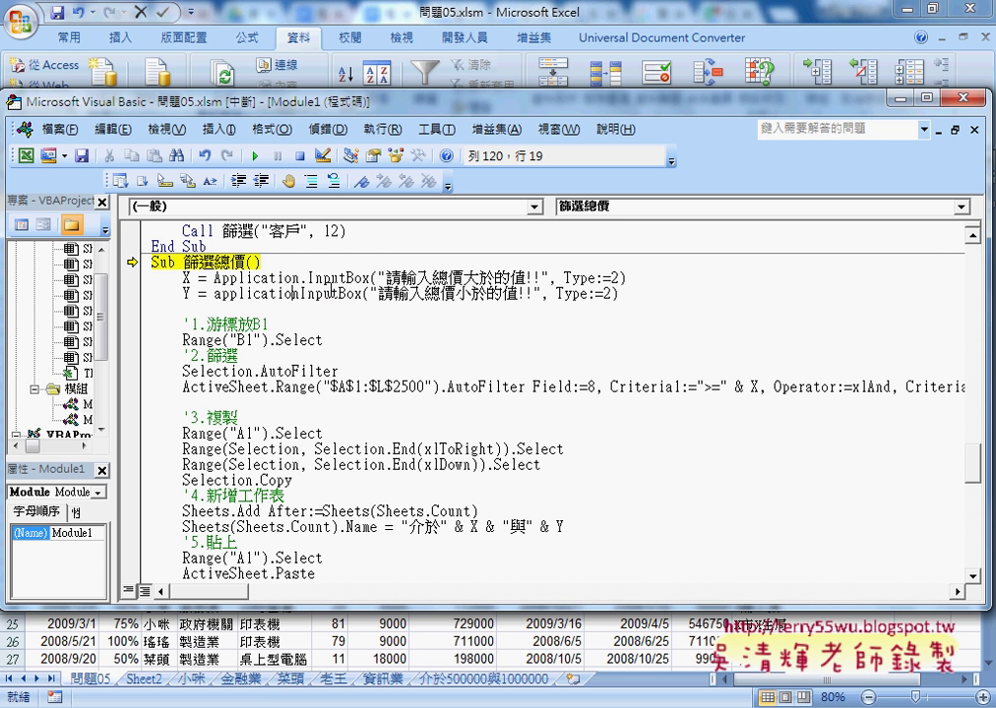
key("Right")
type(".")
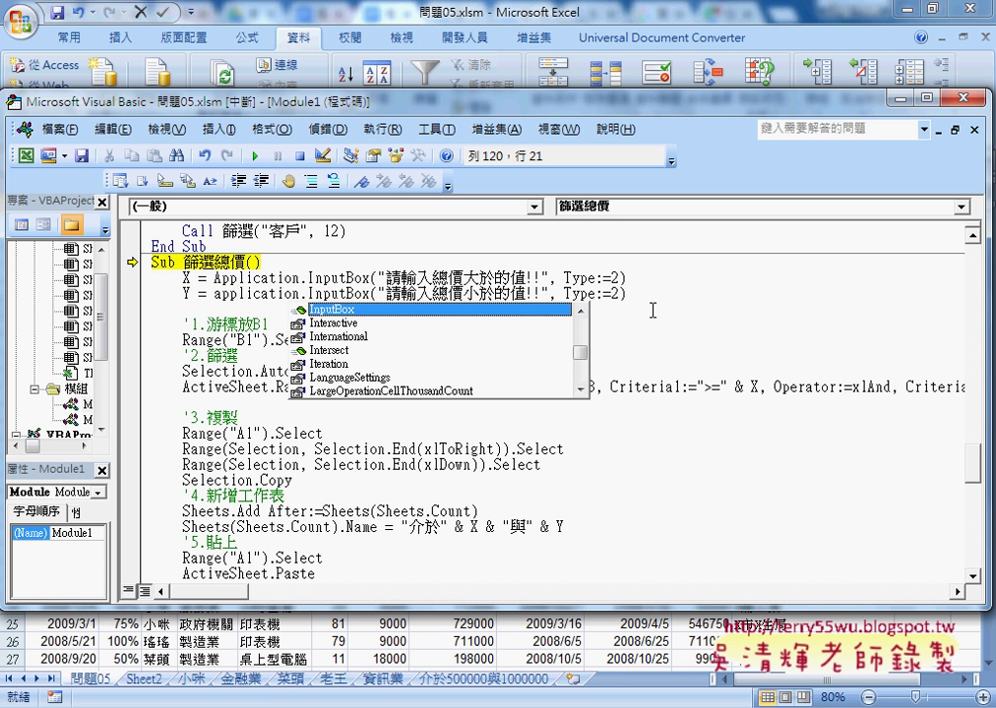
key("End")
Step: Rerun 篩選總價, entering 一百萬 for both the lower and upper total-price limits
left_click(255, 156)
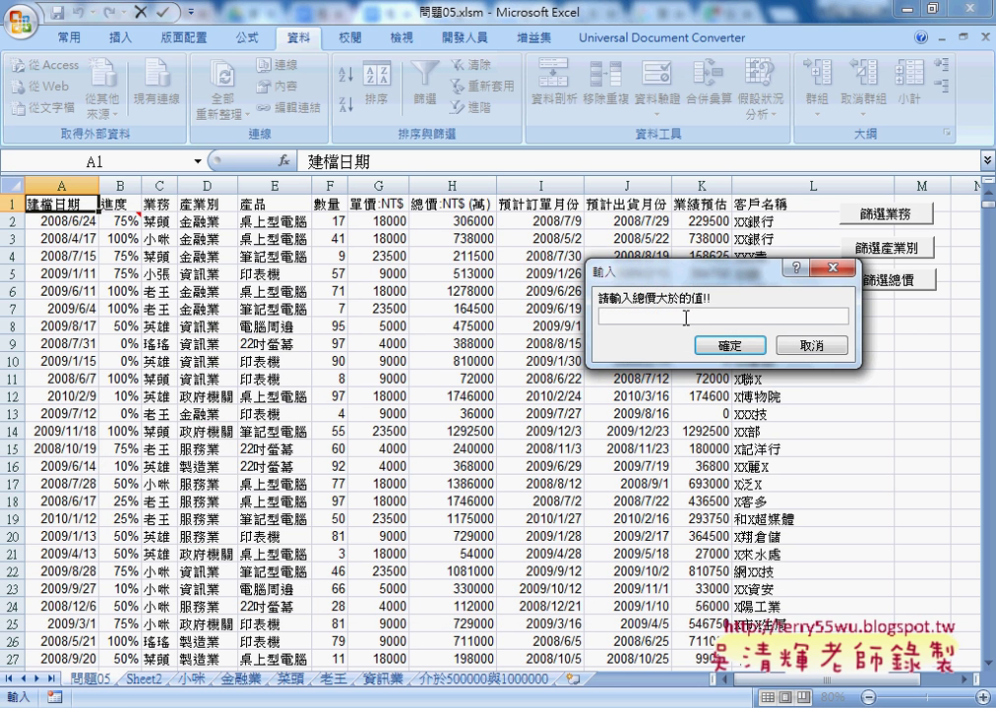
left_click_drag(665, 291, 362, 251)
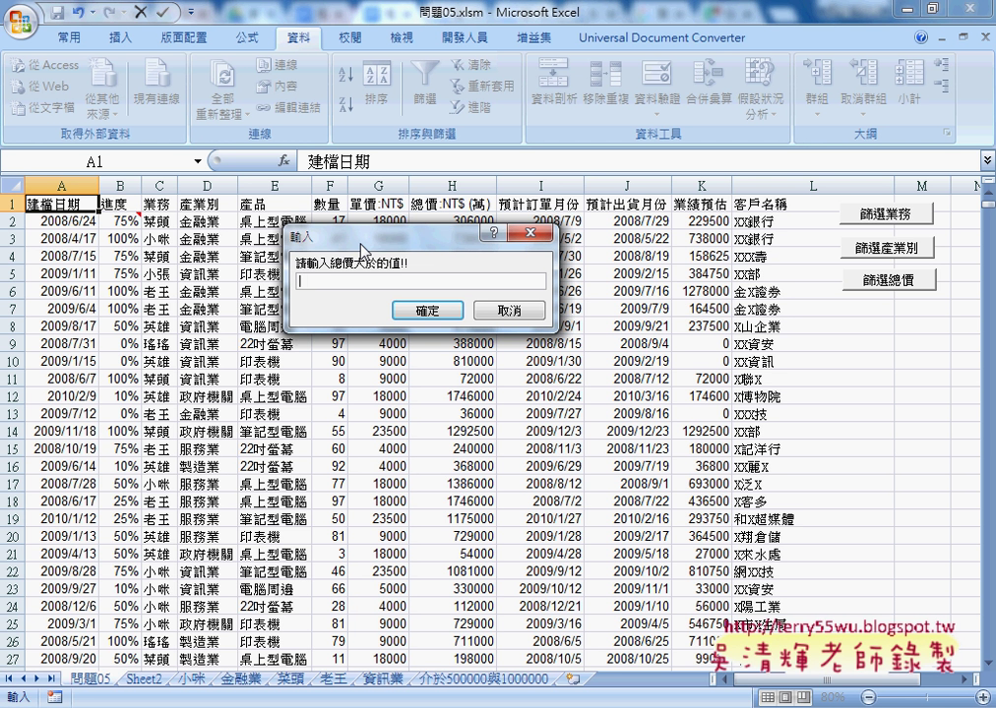
type("一百")
type("萬")
left_click(433, 311)
type("ㄧ")
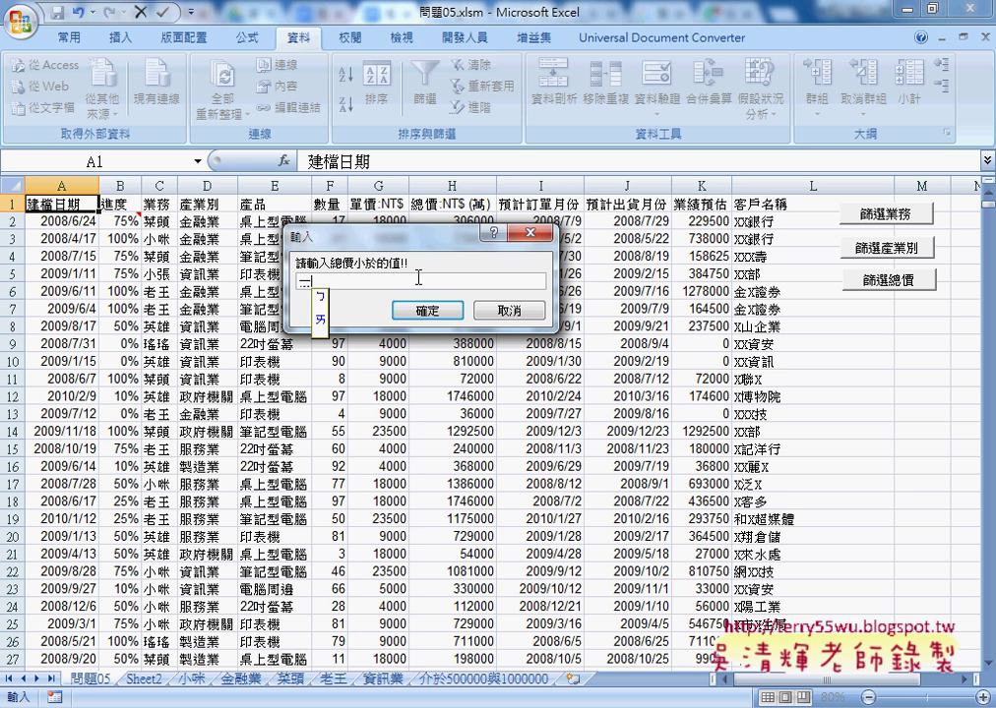
type("一百萬")
key("Return")
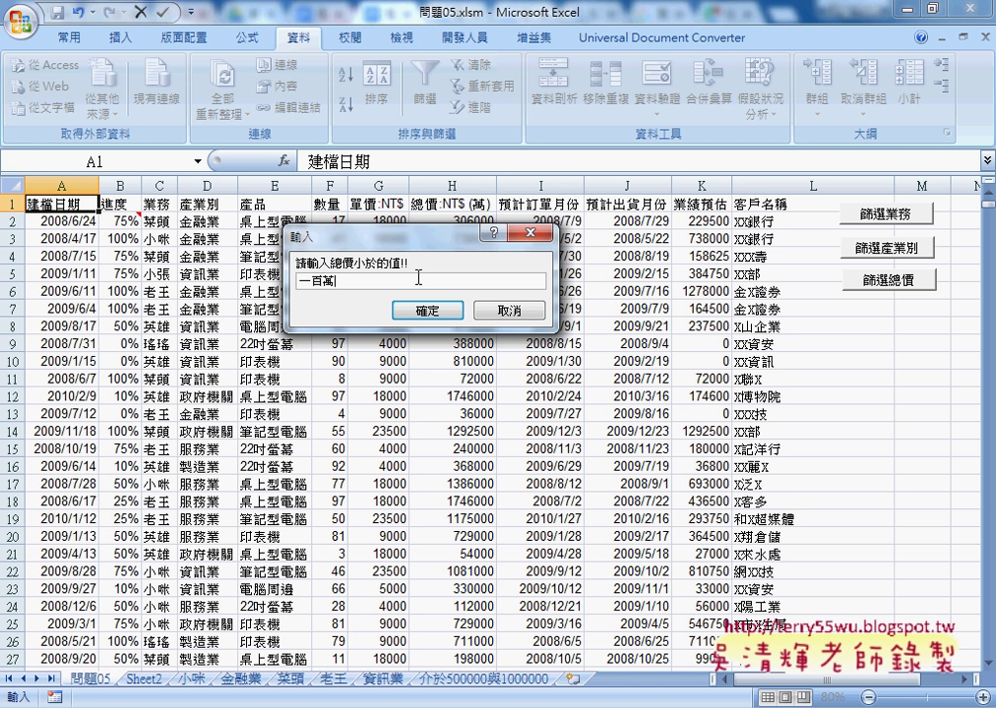
left_click(423, 310)
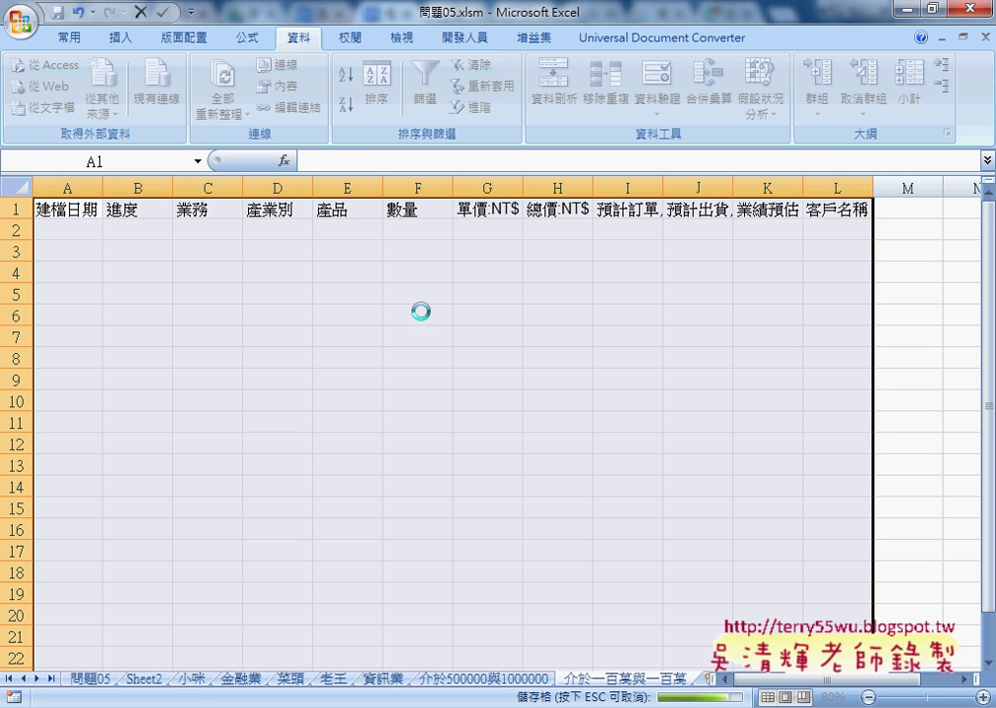
Step: Open InputBox help and check the Type table: 1 means 數字, 2 means 文字 (字串)
mouse_move(447, 703)
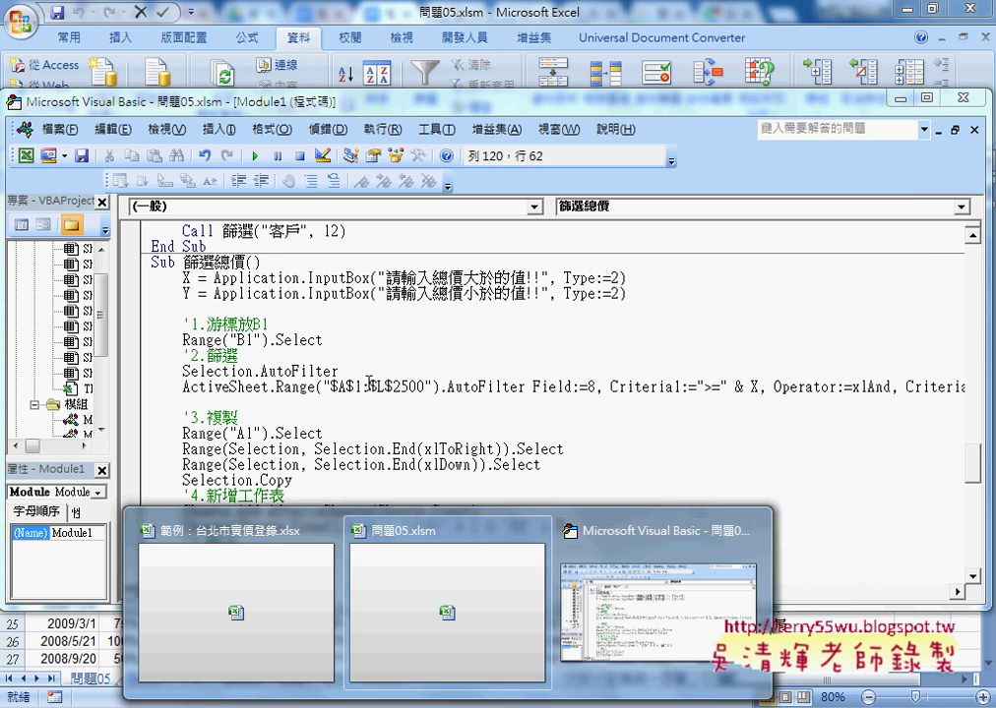
left_click(574, 657)
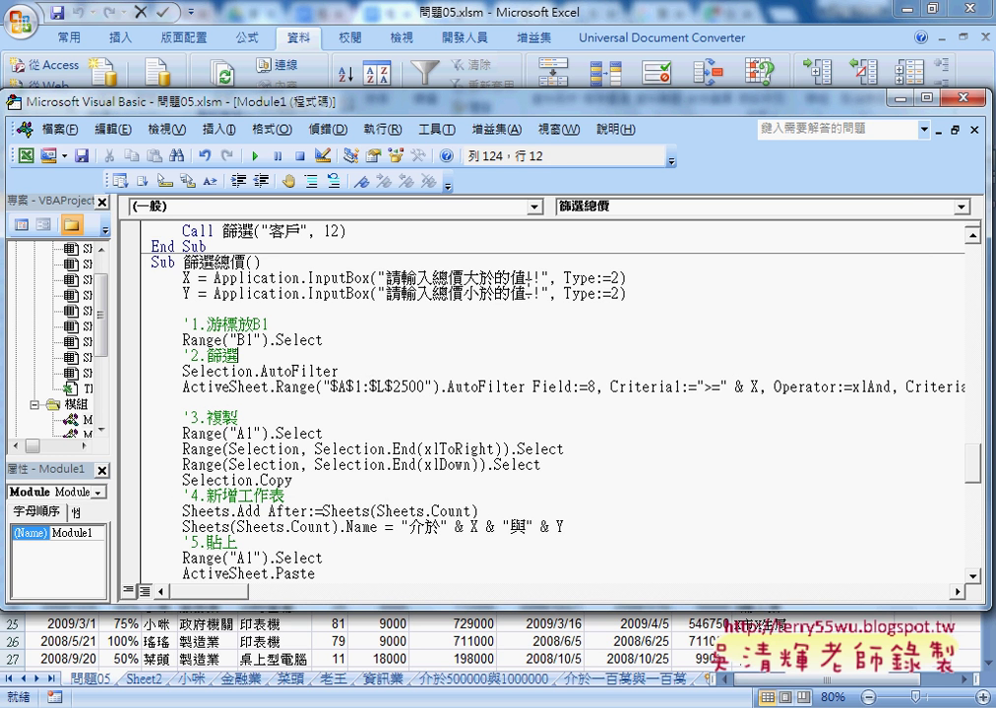
left_click(360, 294)
key("F1")
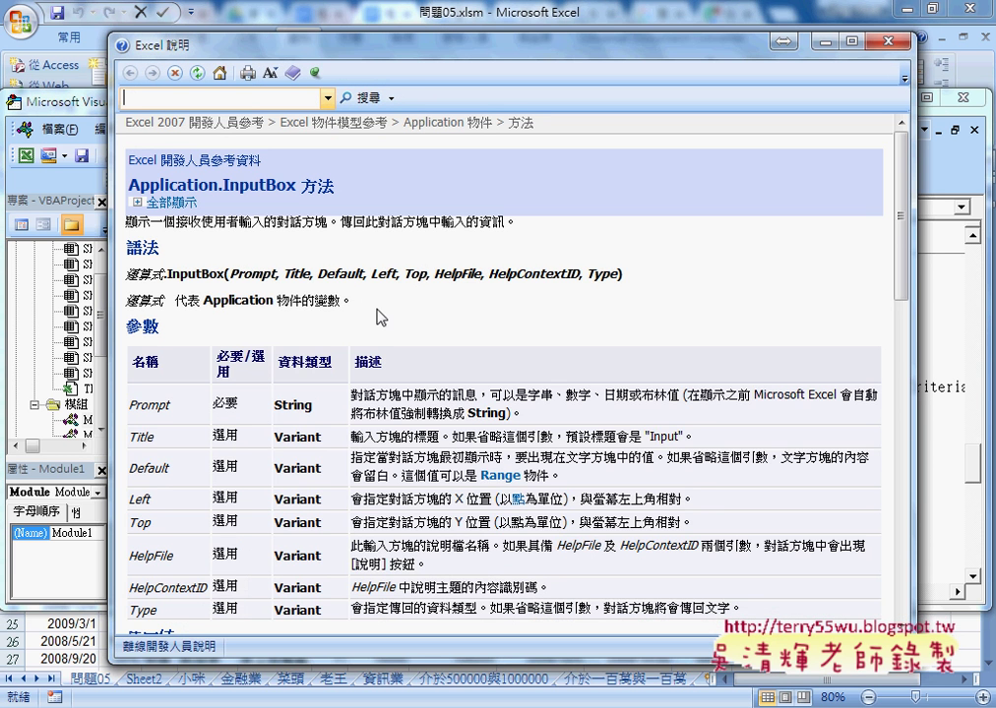
scroll(469, 390, "down", 2)
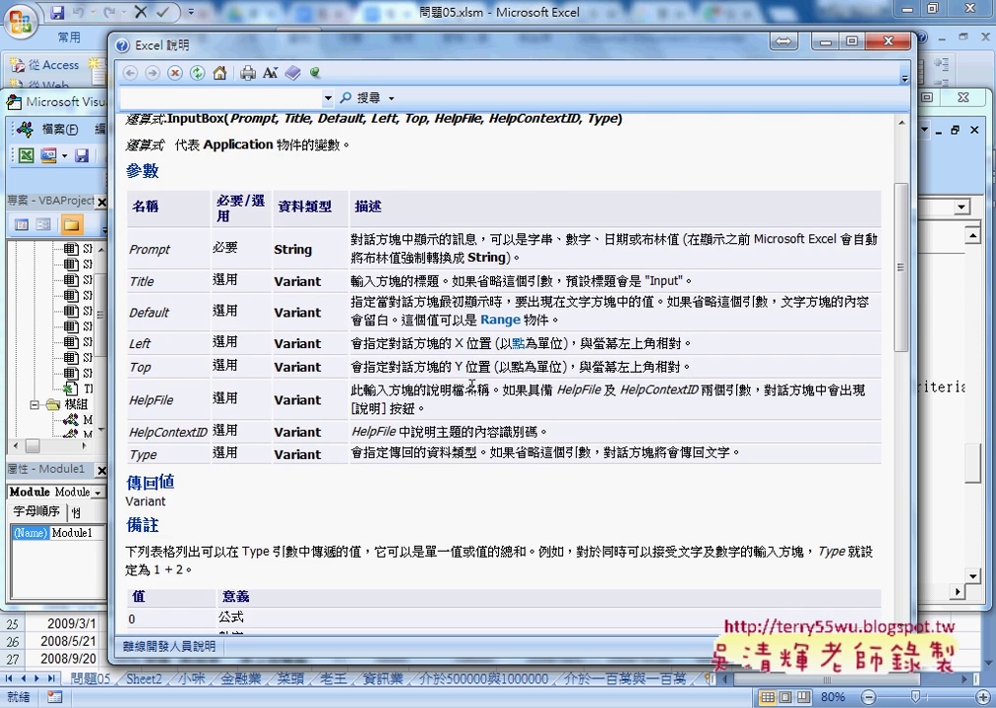
scroll(471, 385, "down", 4)
scroll(472, 385, "down", 2)
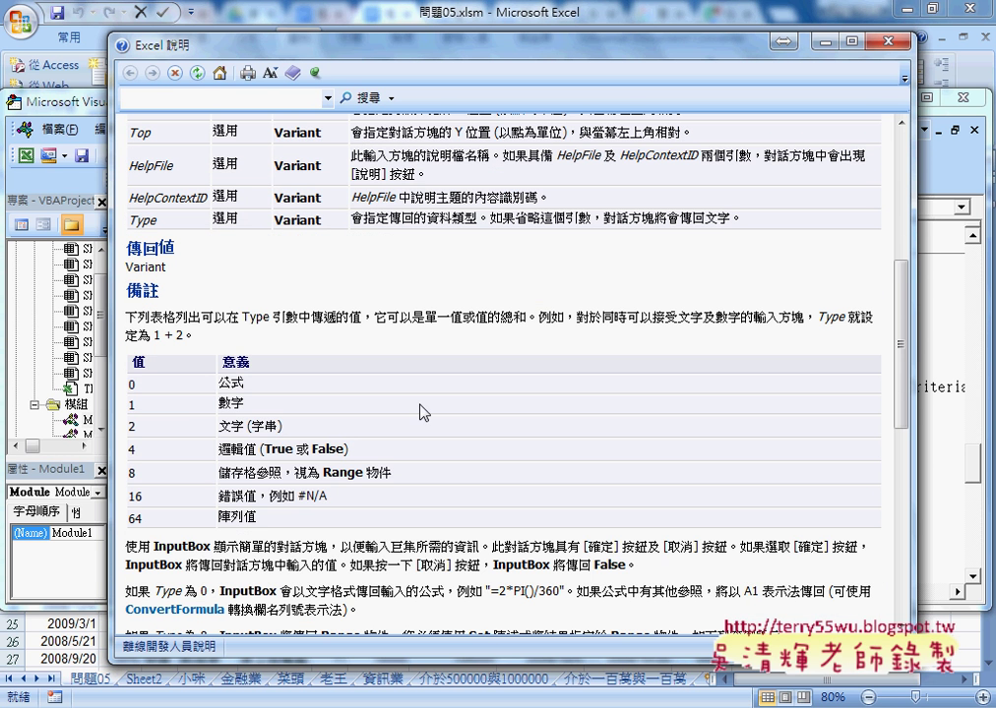
double_click(232, 402)
left_click_drag(172, 413, 129, 412)
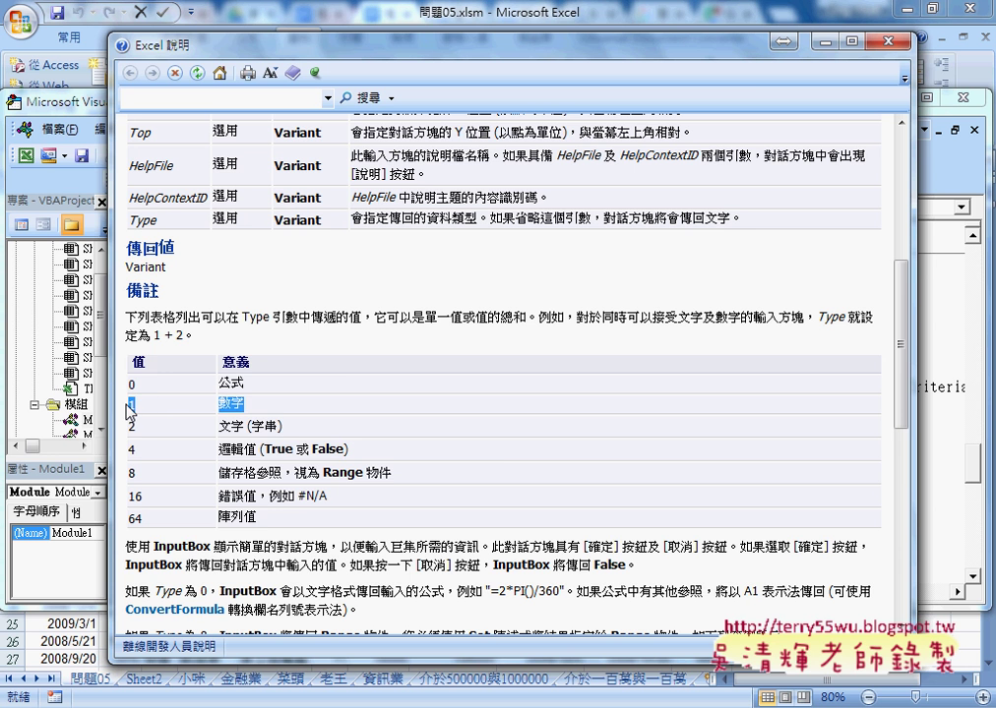
left_click_drag(282, 426, 129, 426)
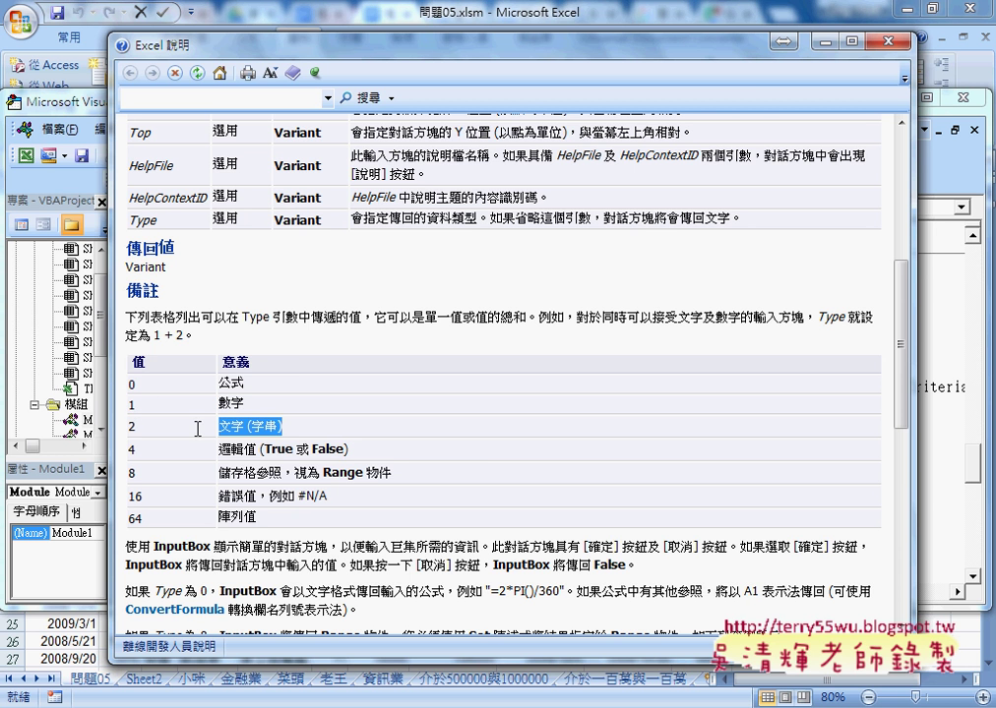
Step: Close Help and change Type:=2 to Type:=1 on the InputBox lines
left_click(891, 40)
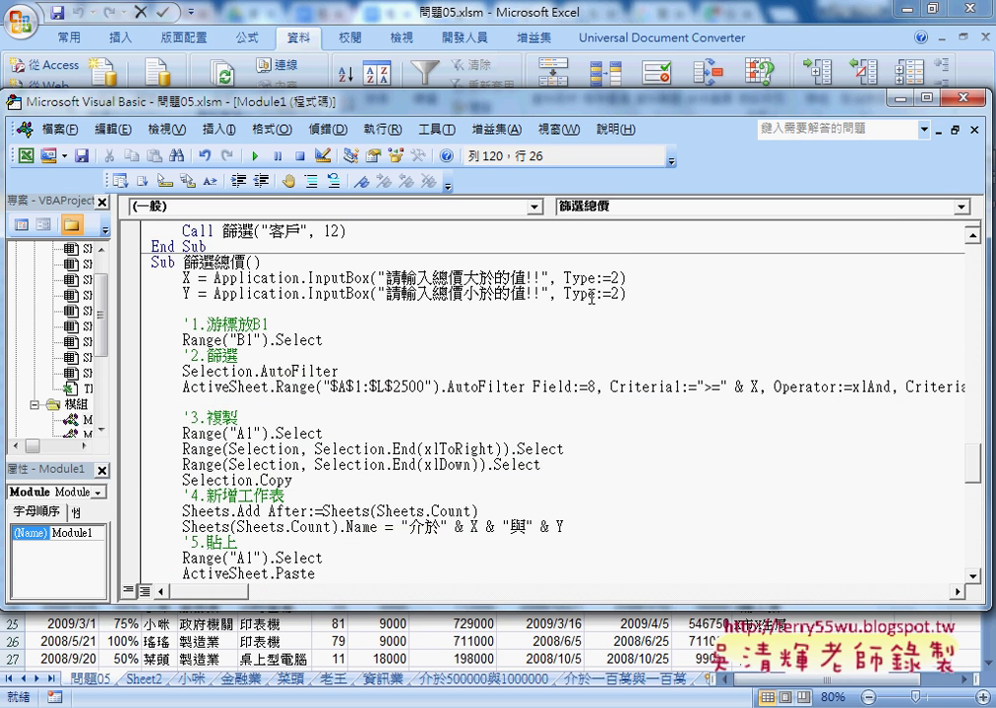
left_click_drag(610, 278, 612, 293)
type("1")
type("1")
Step: Run the total-price macro and enter 1000000 as the lower bound after 一百萬 is rejected as 不正確的數字
key("F5")
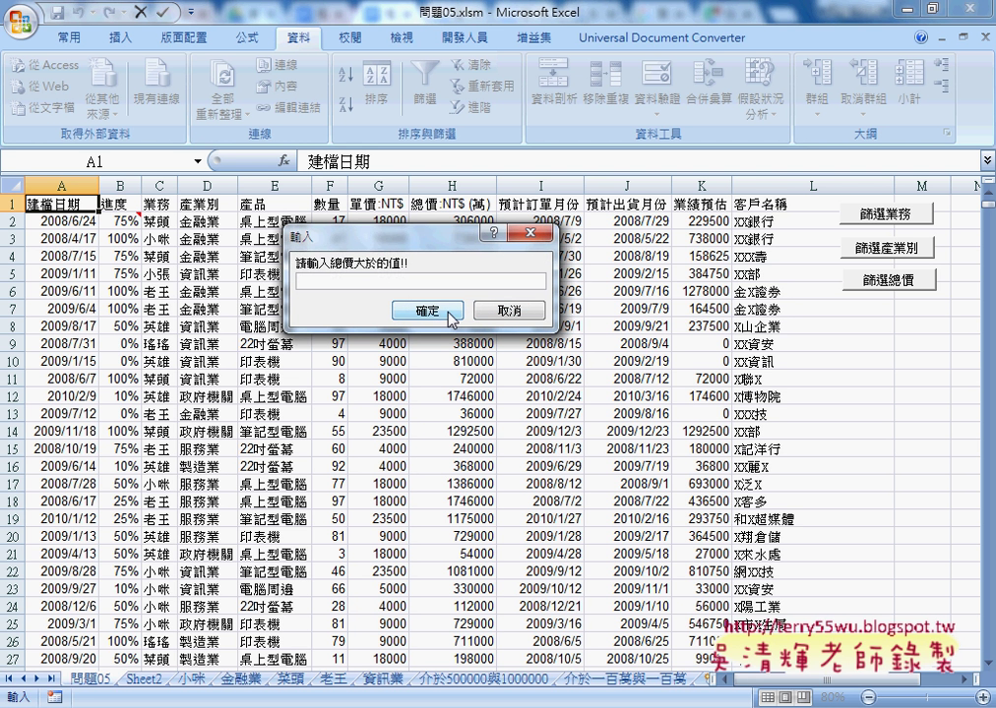
type("...")
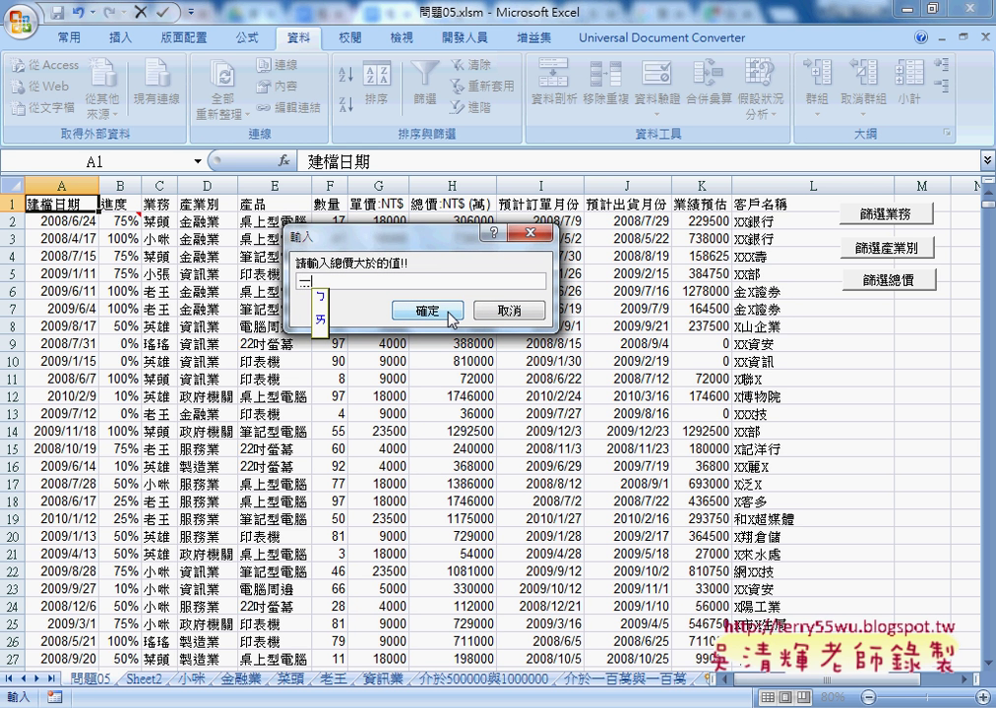
type("一百萬")
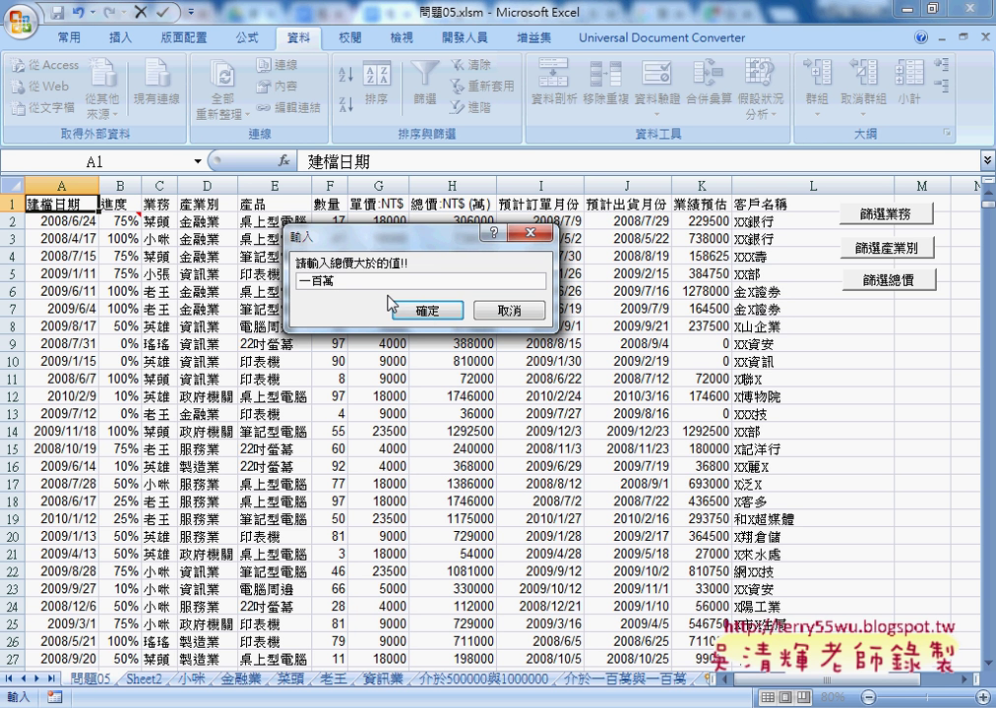
left_click_drag(422, 283, 298, 283)
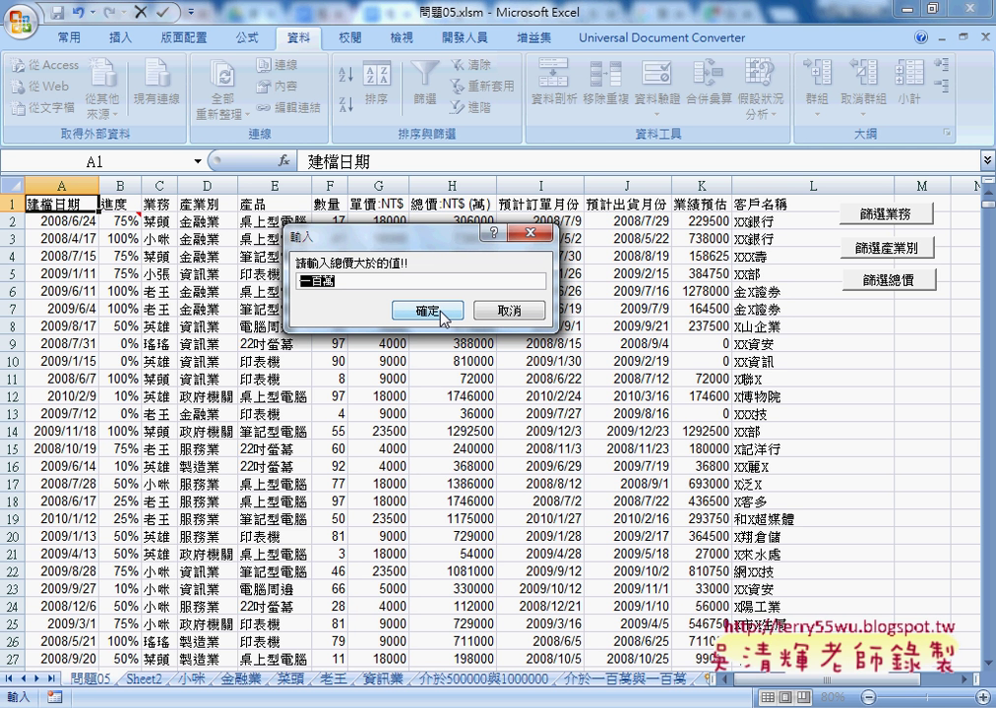
left_click(442, 315)
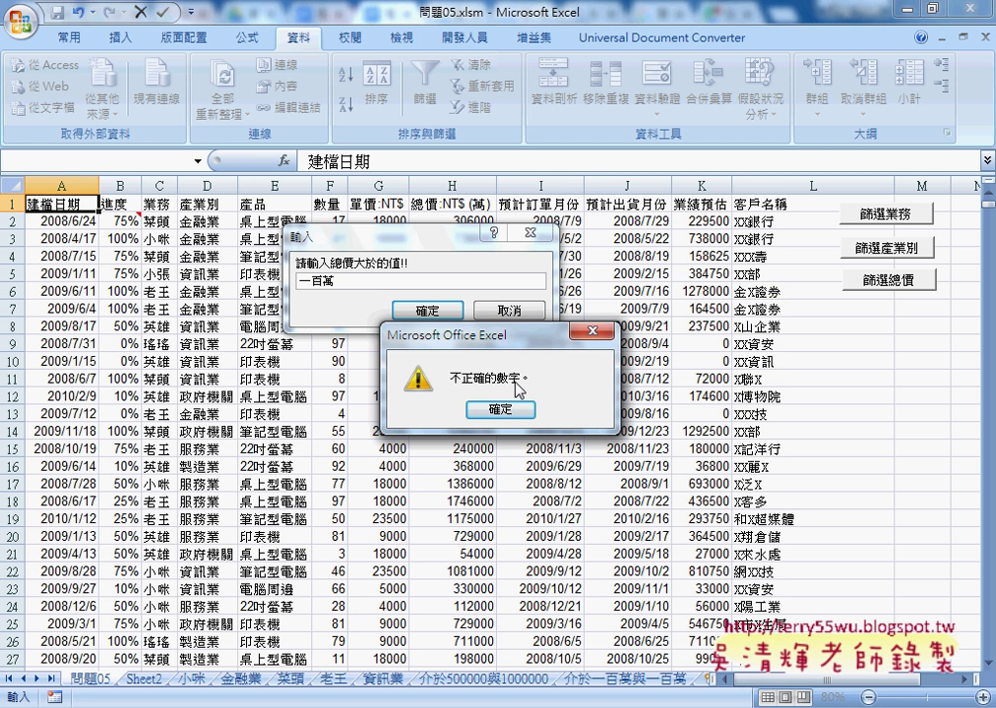
left_click(492, 410)
left_click(438, 313)
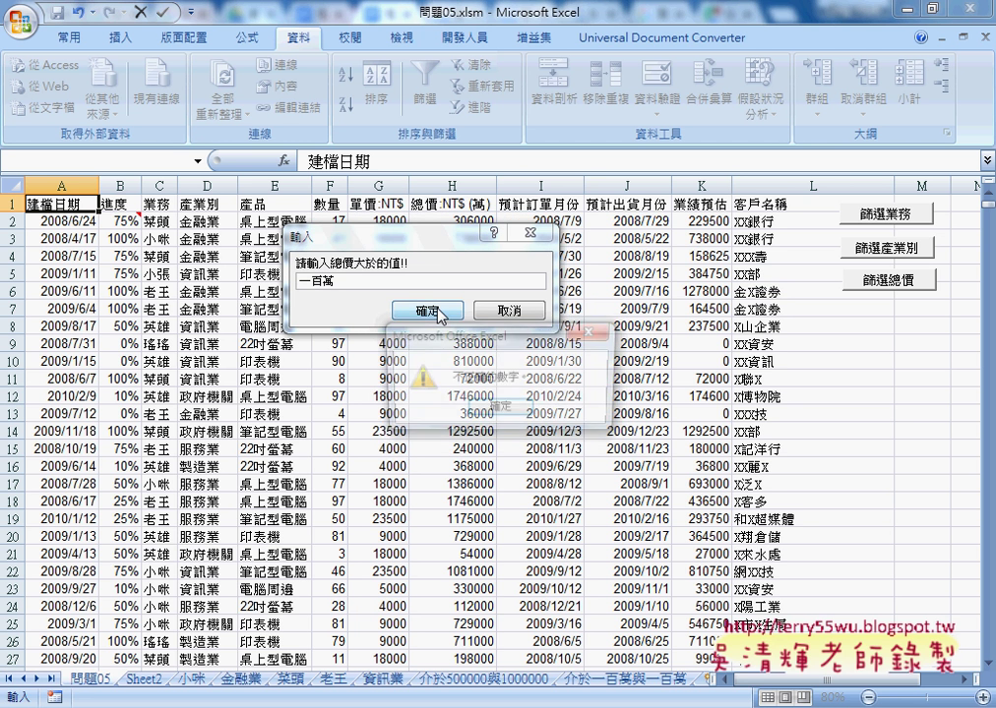
key("Return")
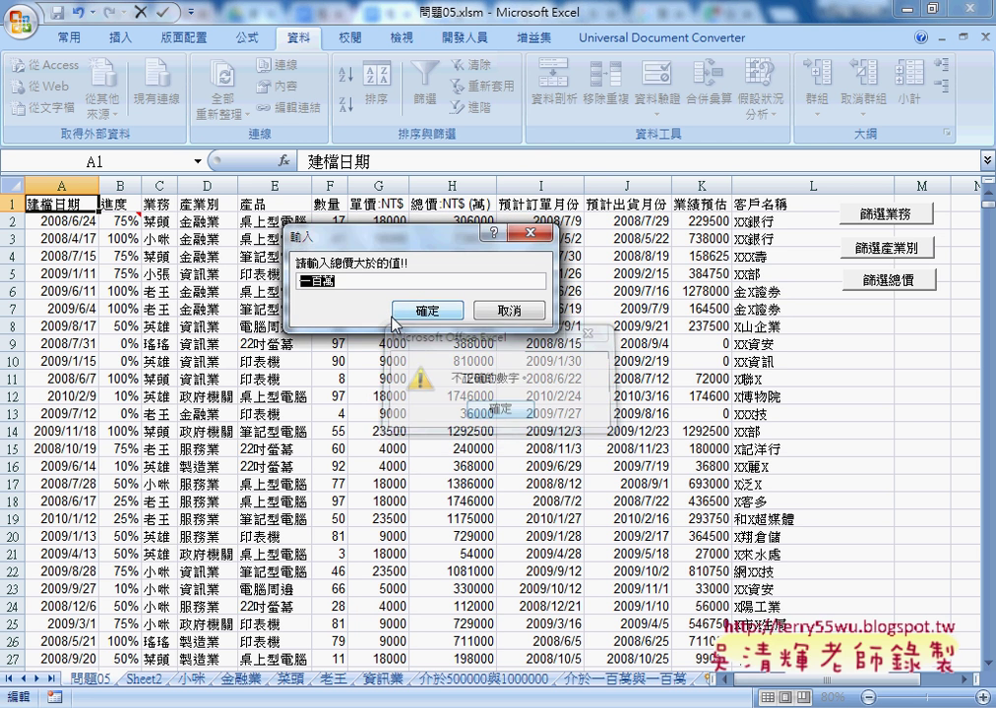
type("1")
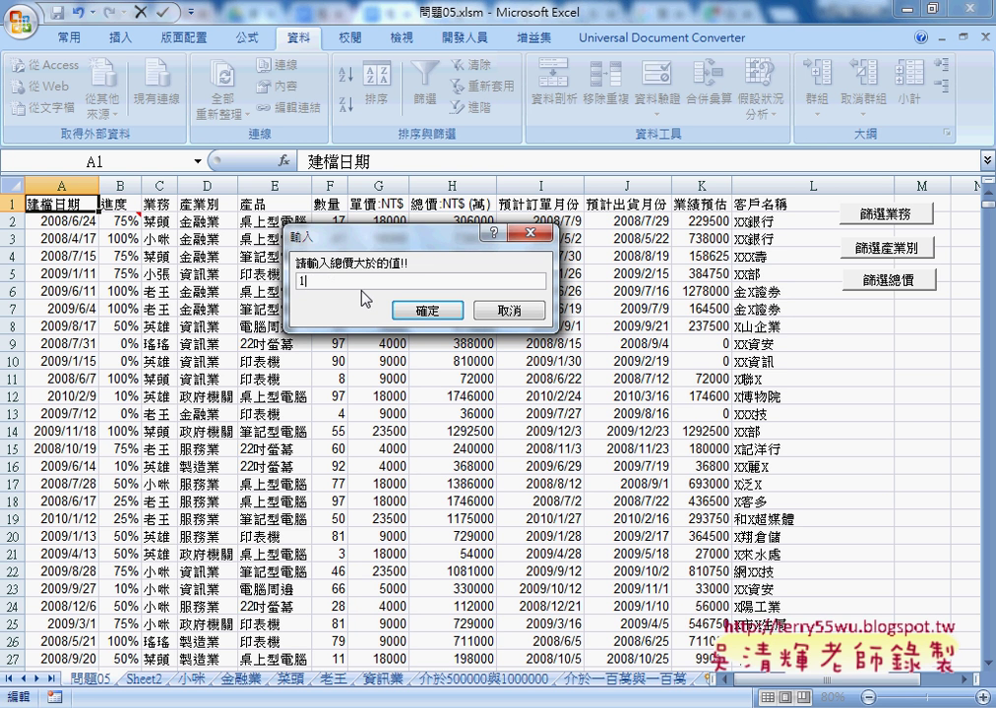
type("000000")
left_click(440, 312)
Step: Enter 2000000 as the upper bound after AAA is rejected, producing the filtered sheet
type("AAA")
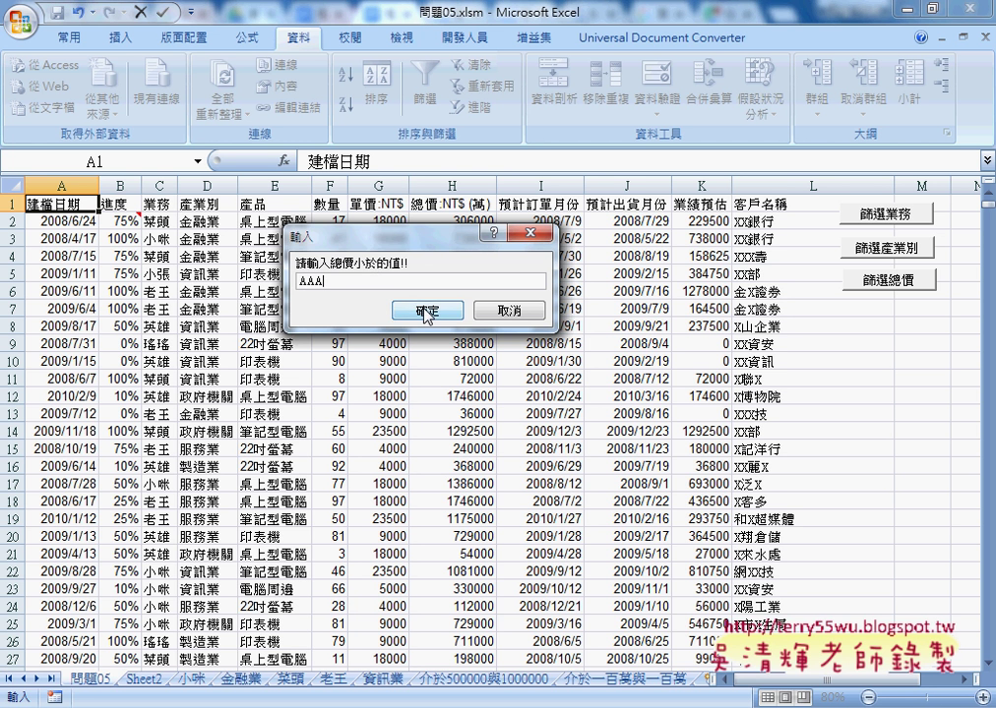
left_click(423, 311)
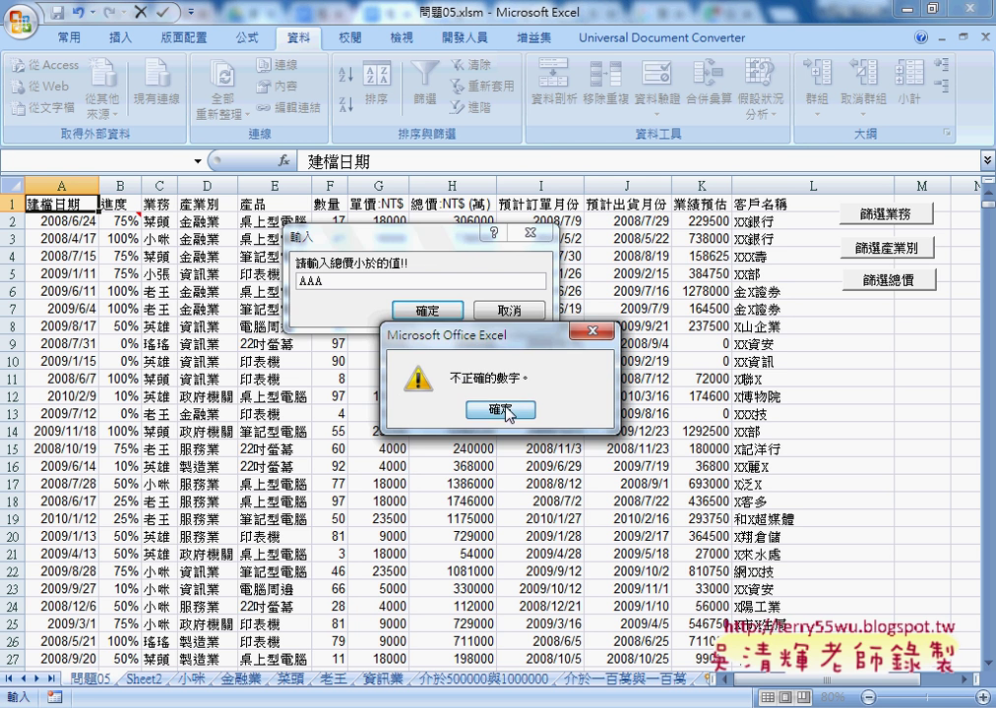
left_click(500, 409)
type("20000")
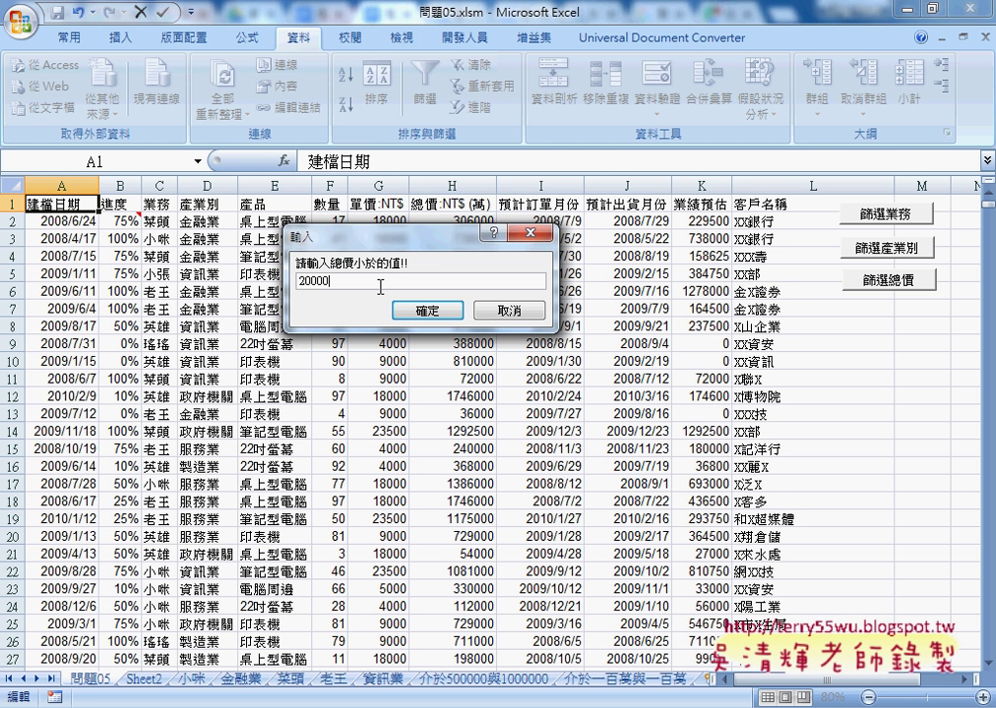
type("00")
left_click(430, 310)
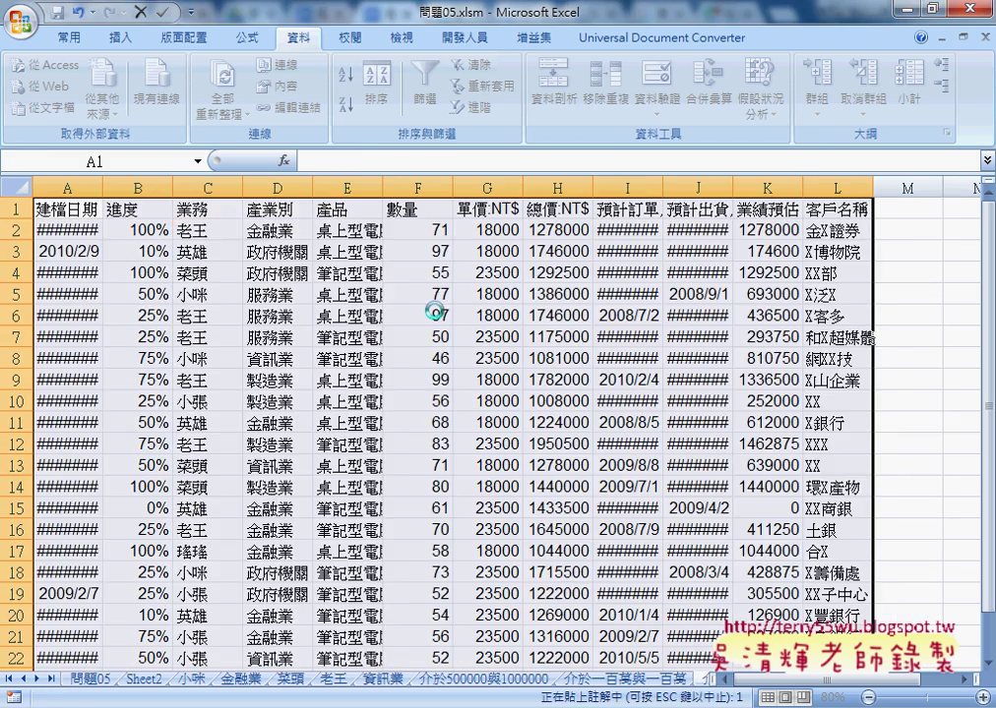
key("alt+F11")
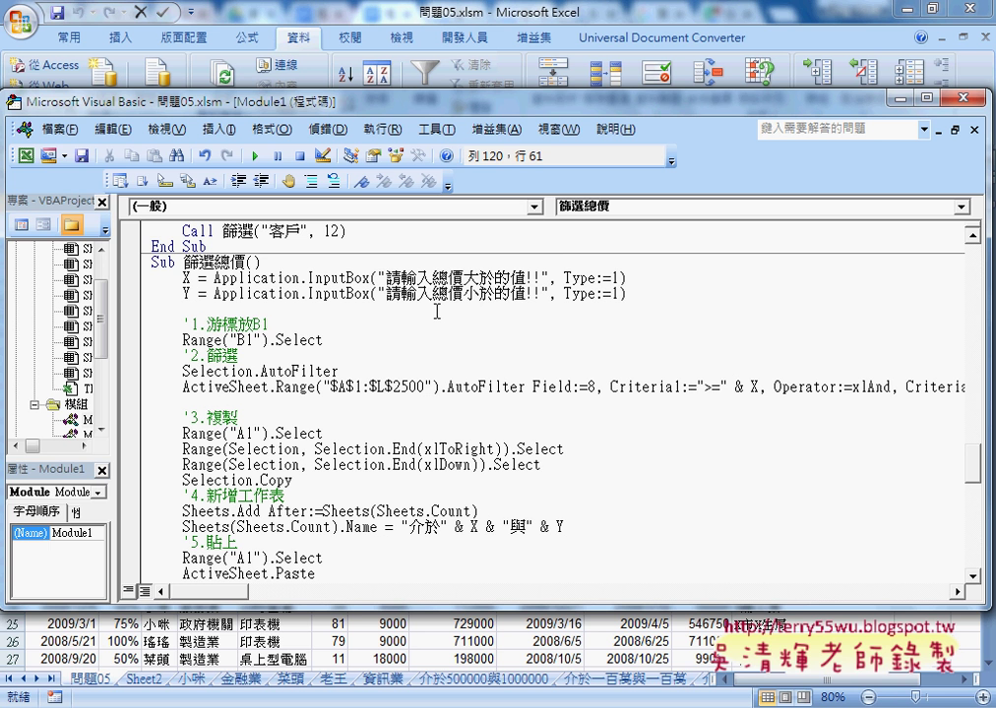
Step: Open Excel Help for the Application.InputBox call with Type:=1 on the X line
left_click_drag(564, 278, 617, 278)
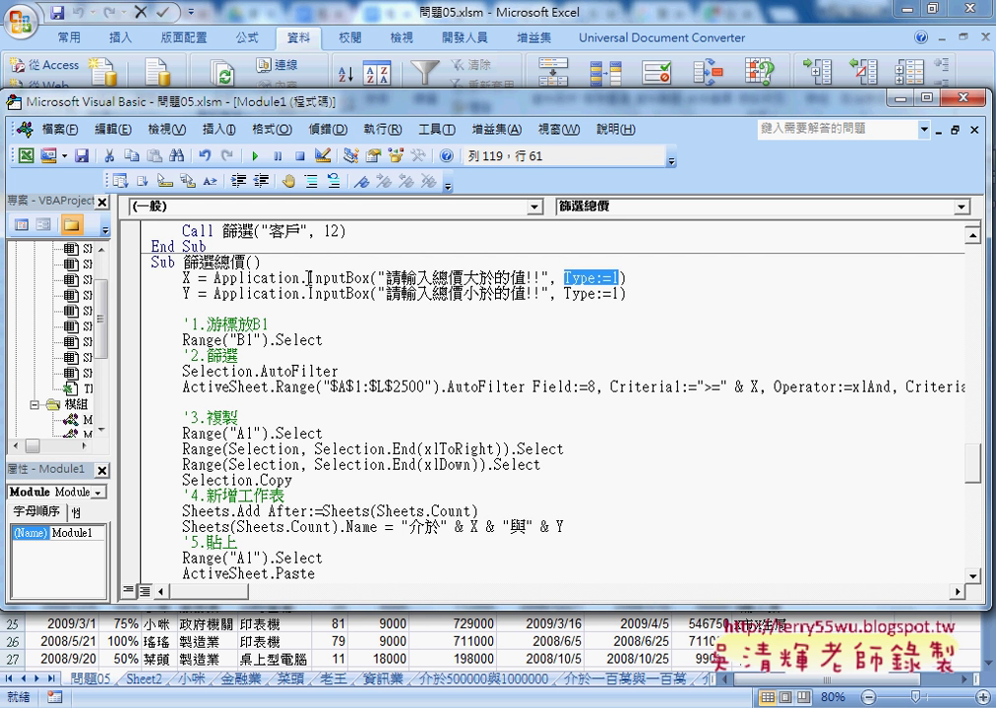
left_click_drag(214, 278, 308, 278)
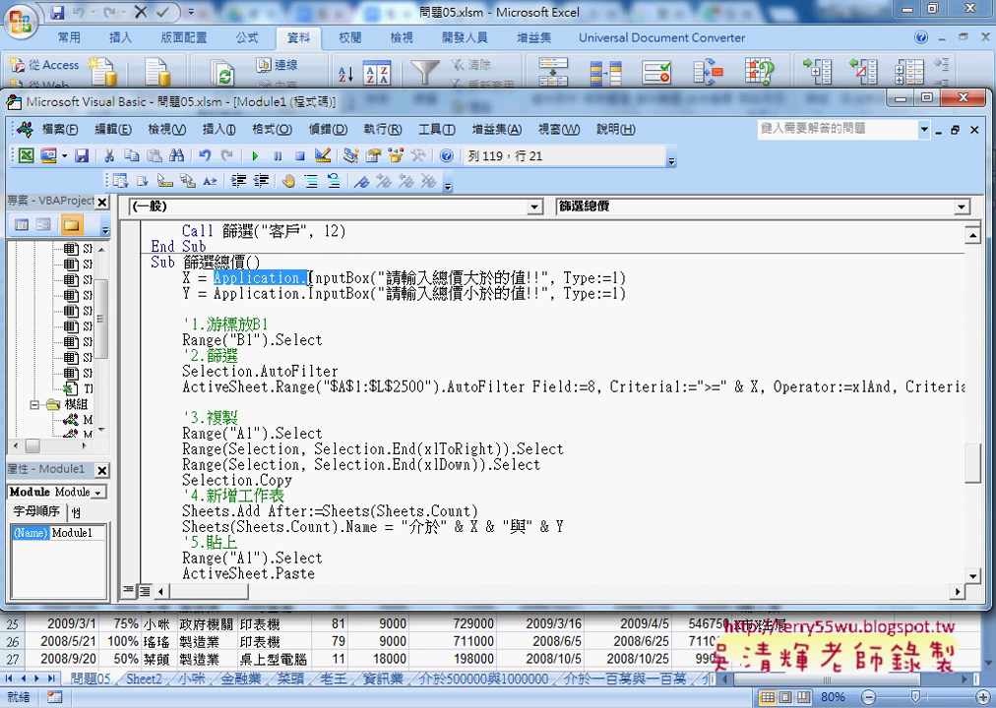
left_click_drag(563, 279, 617, 279)
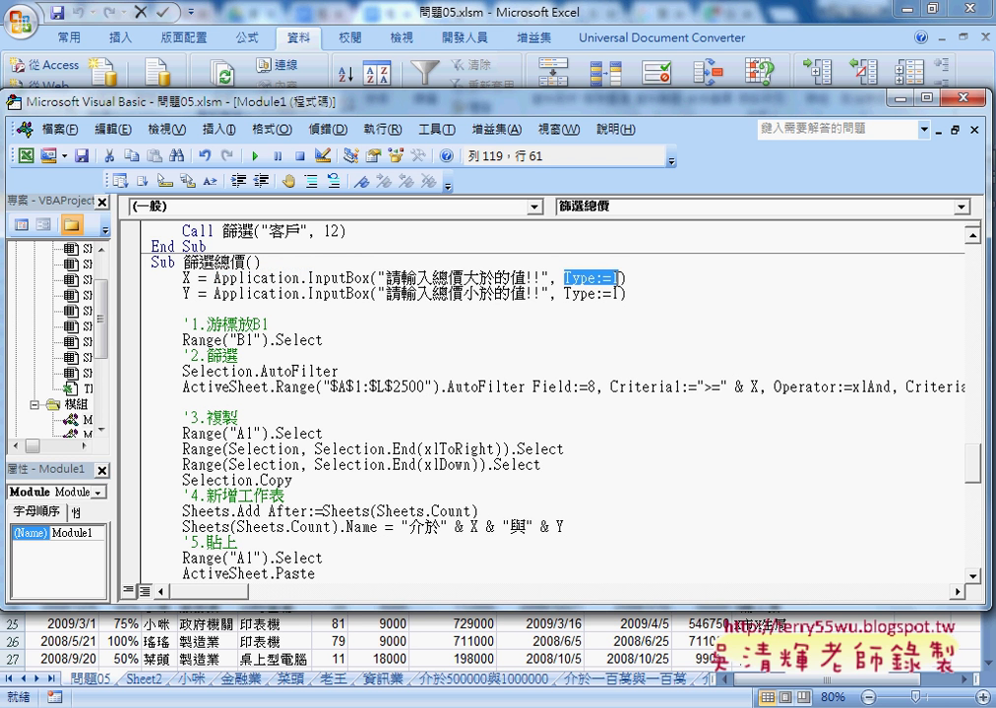
left_click(334, 278)
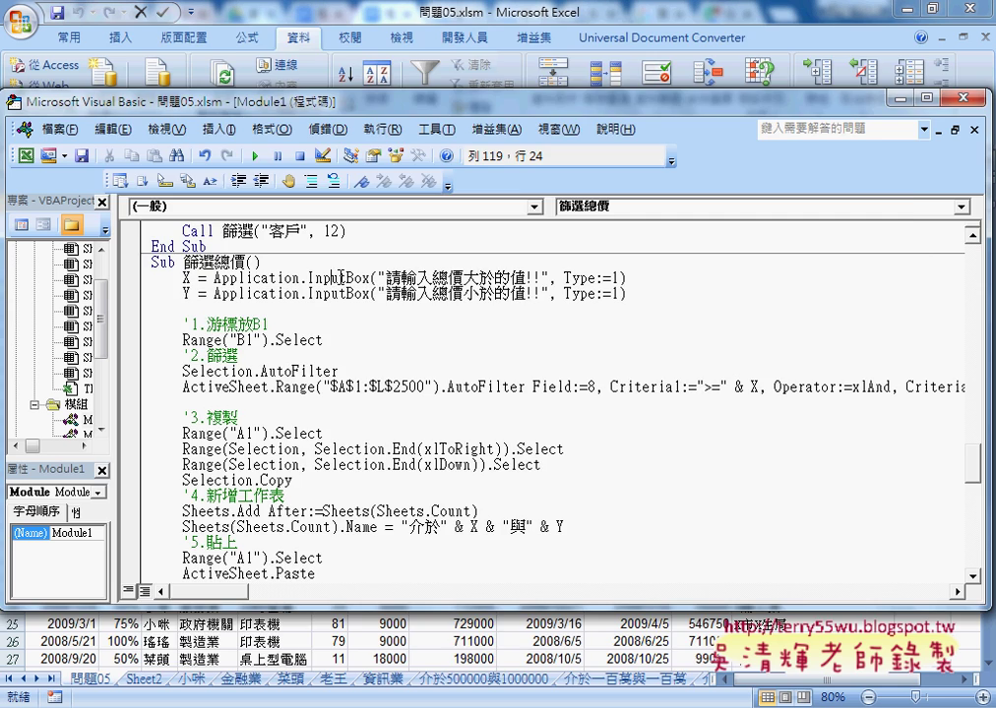
key("F1")
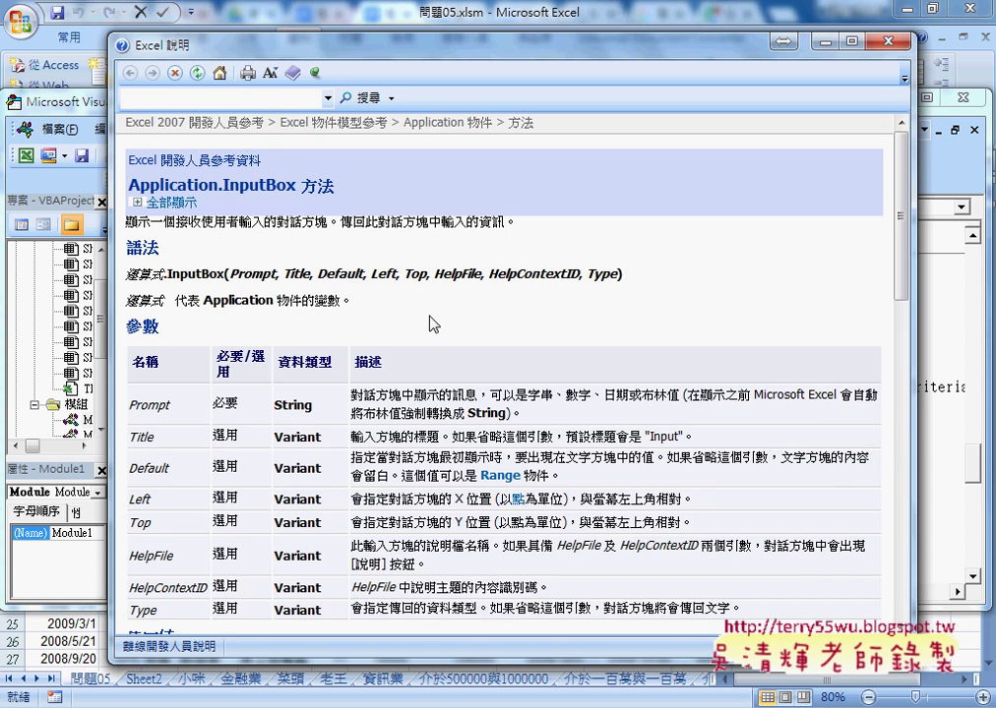
Step: Highlight InputBox Type values 1 (數字) and 2 (文字) in the help table, then close help
scroll(446, 315, "down", 3)
scroll(446, 320, "down", 5)
scroll(445, 322, "down", 4)
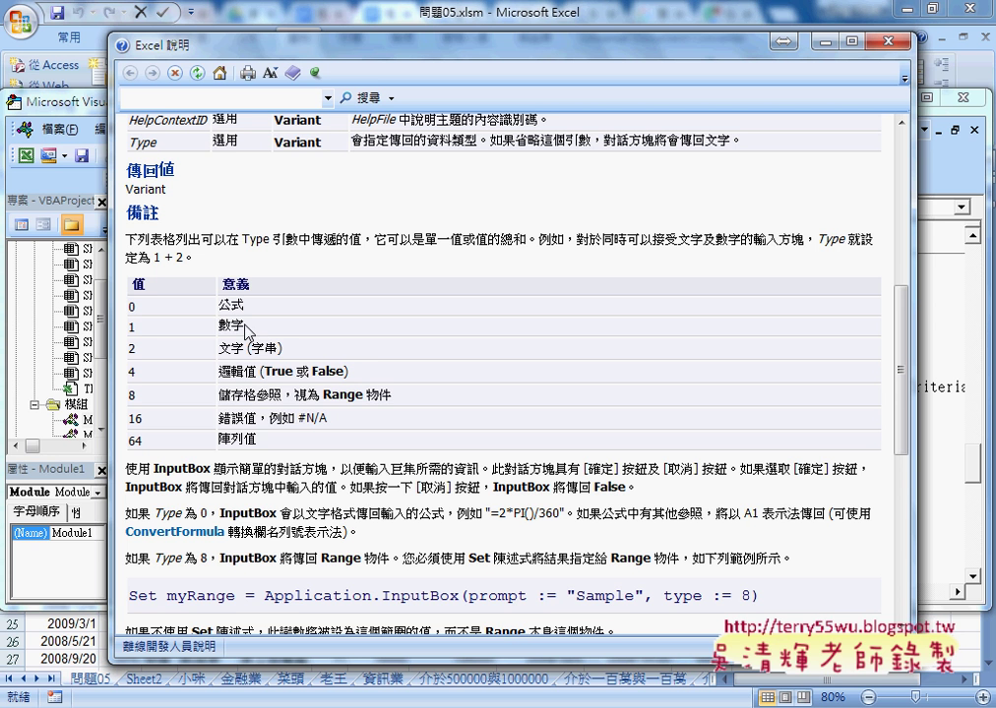
left_click_drag(244, 328, 128, 328)
left_click_drag(284, 349, 129, 351)
left_click(882, 41)
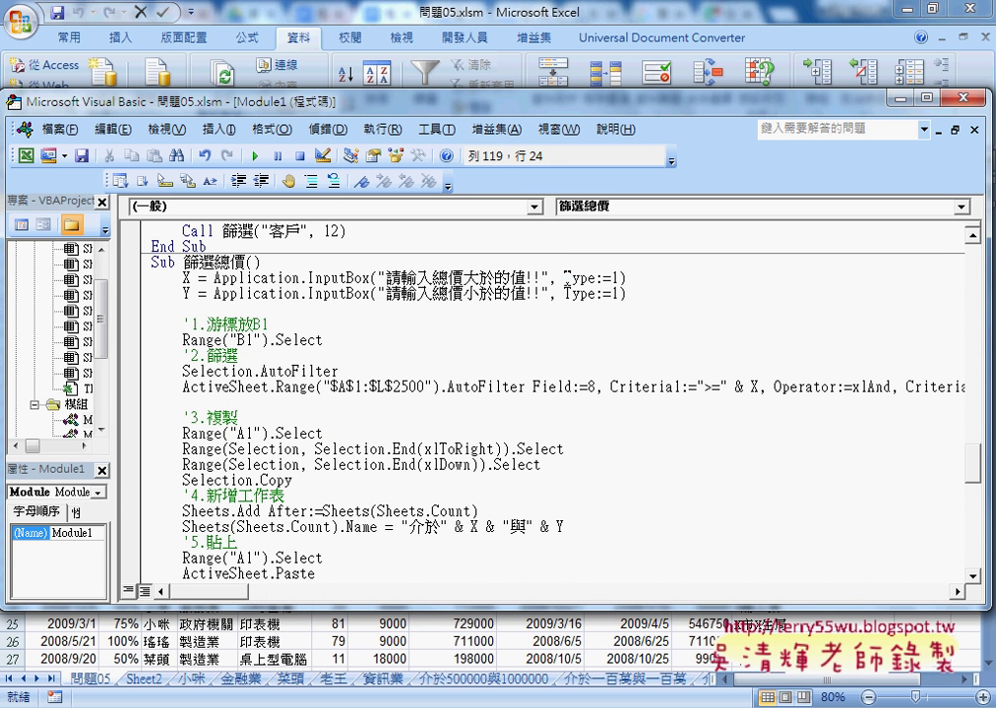
Step: Review the InputBox and Type:=1 parts of the X line, then switch to the 問題05 sheet
left_click_drag(565, 278, 619, 279)
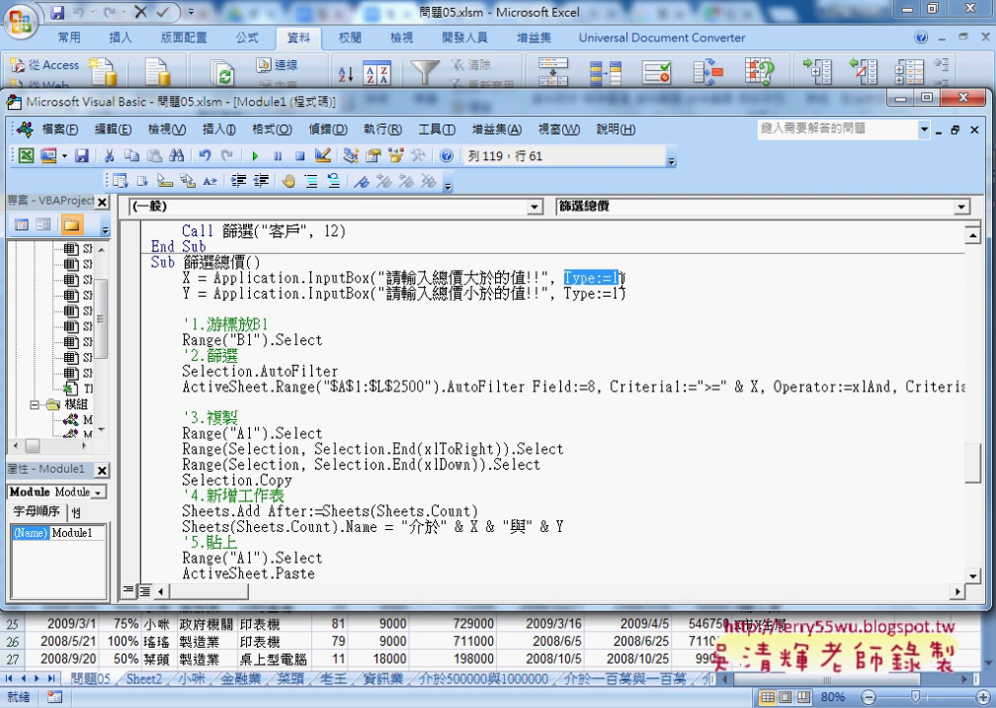
left_click_drag(308, 278, 370, 278)
scroll(473, 364, "down", 1)
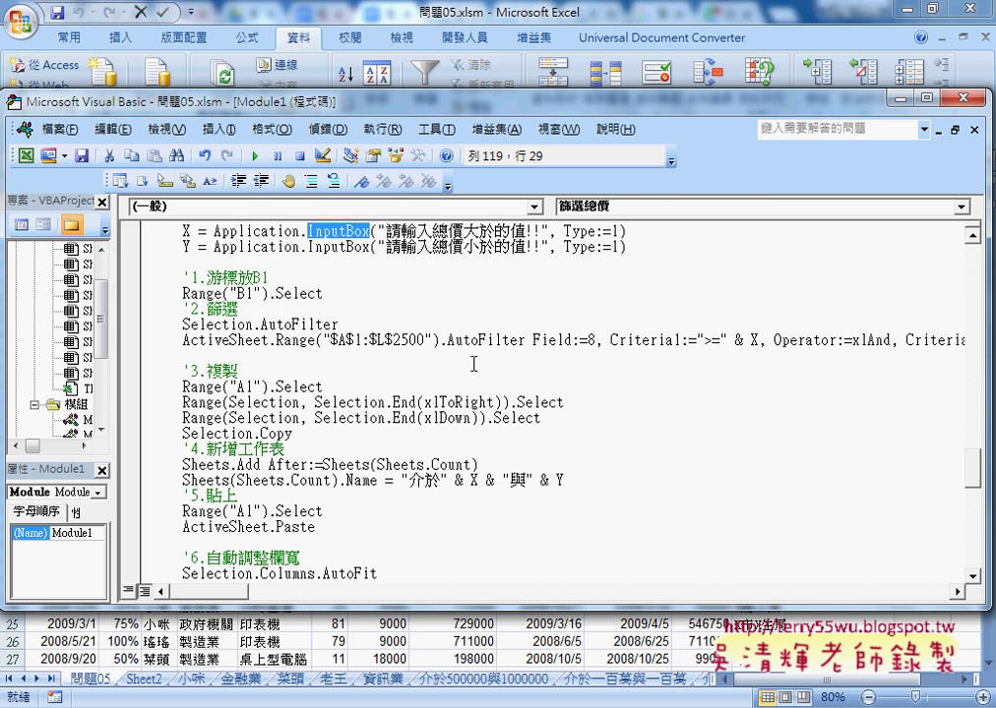
left_click(519, 635)
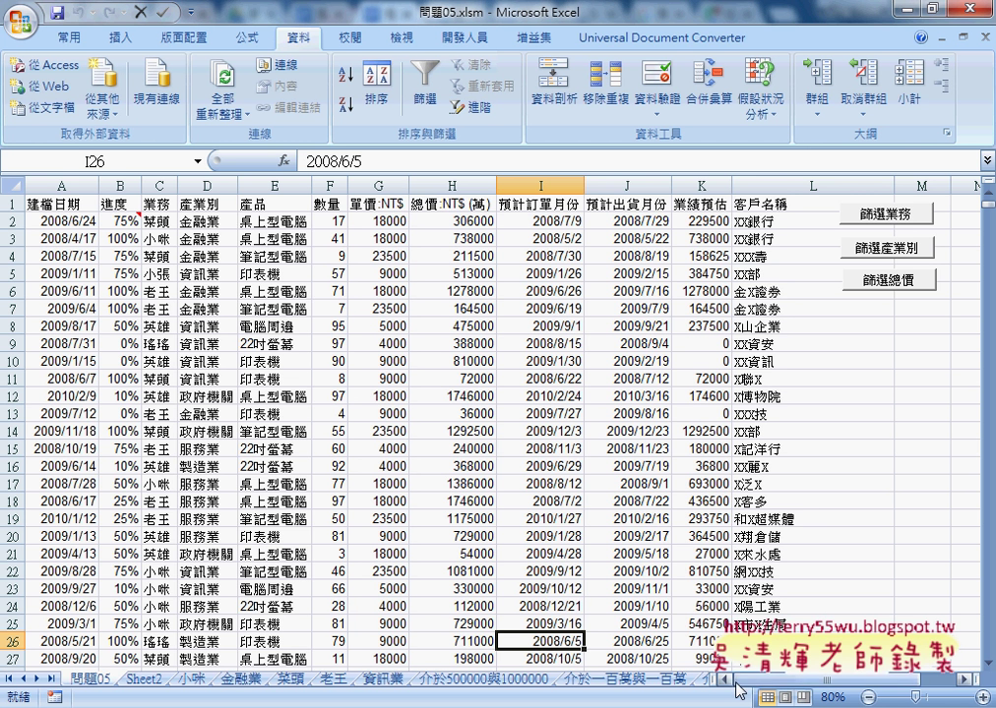
left_click(452, 205)
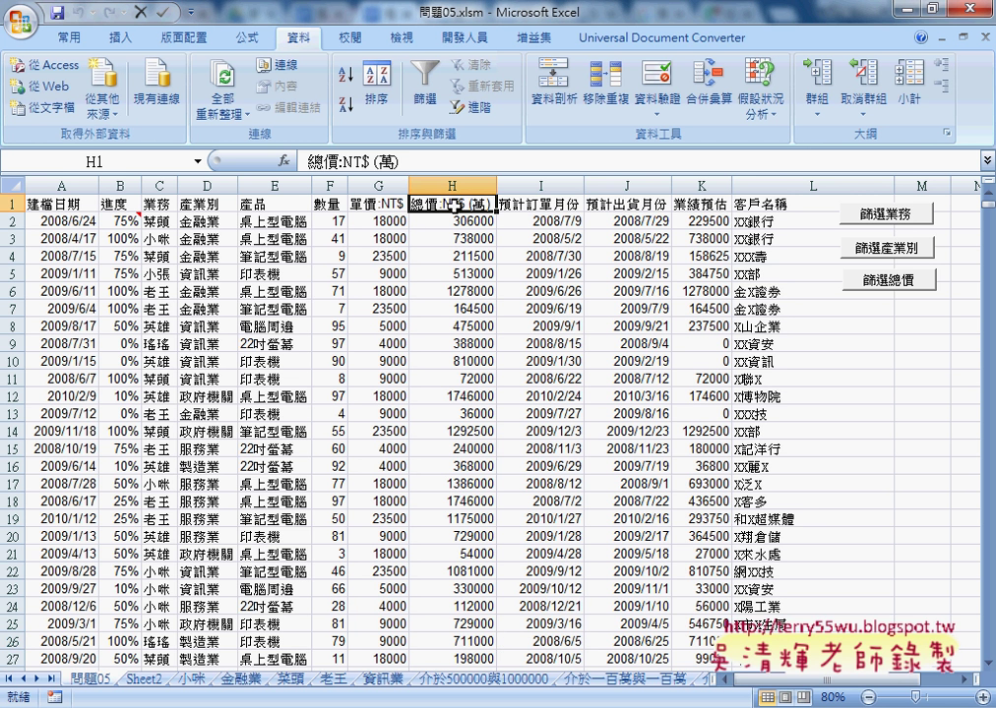
left_click(425, 90)
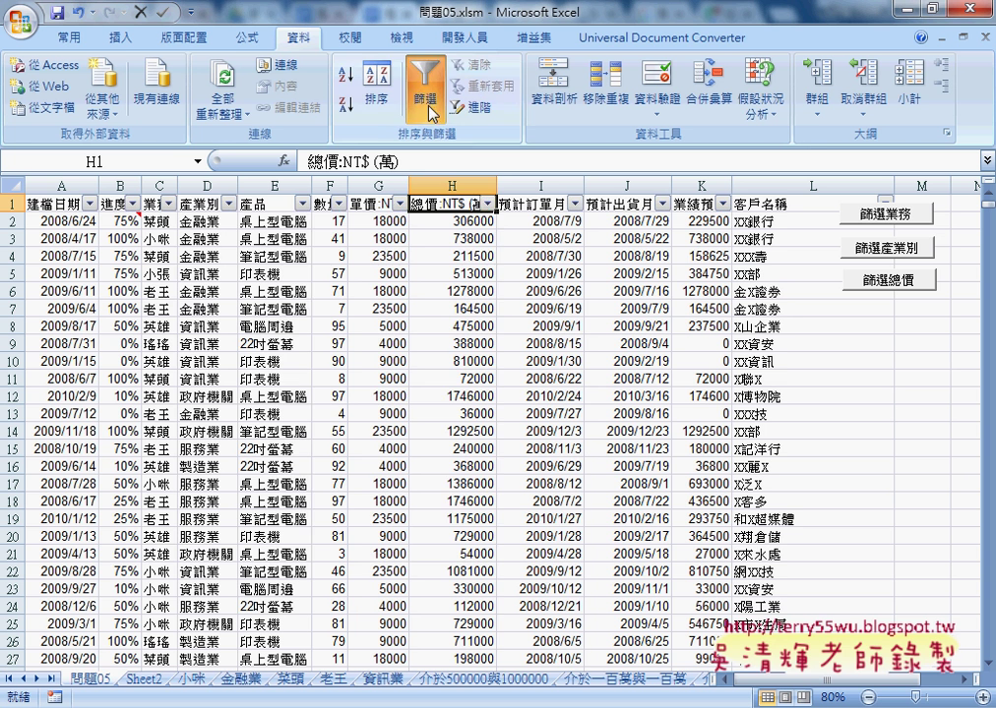
left_click(488, 203)
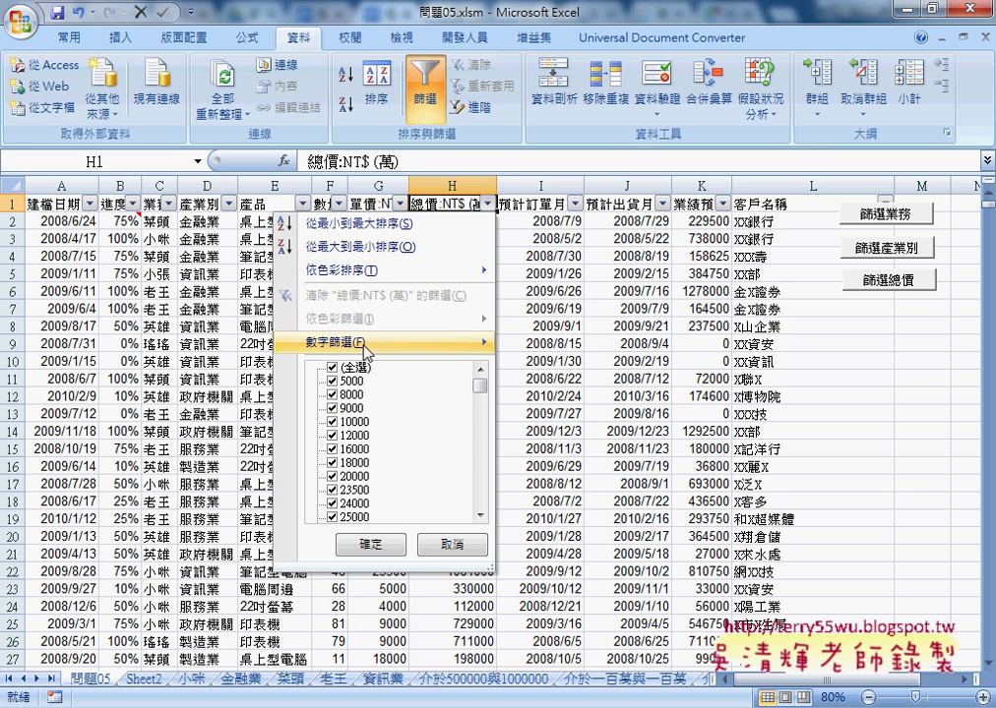
mouse_move(339, 342)
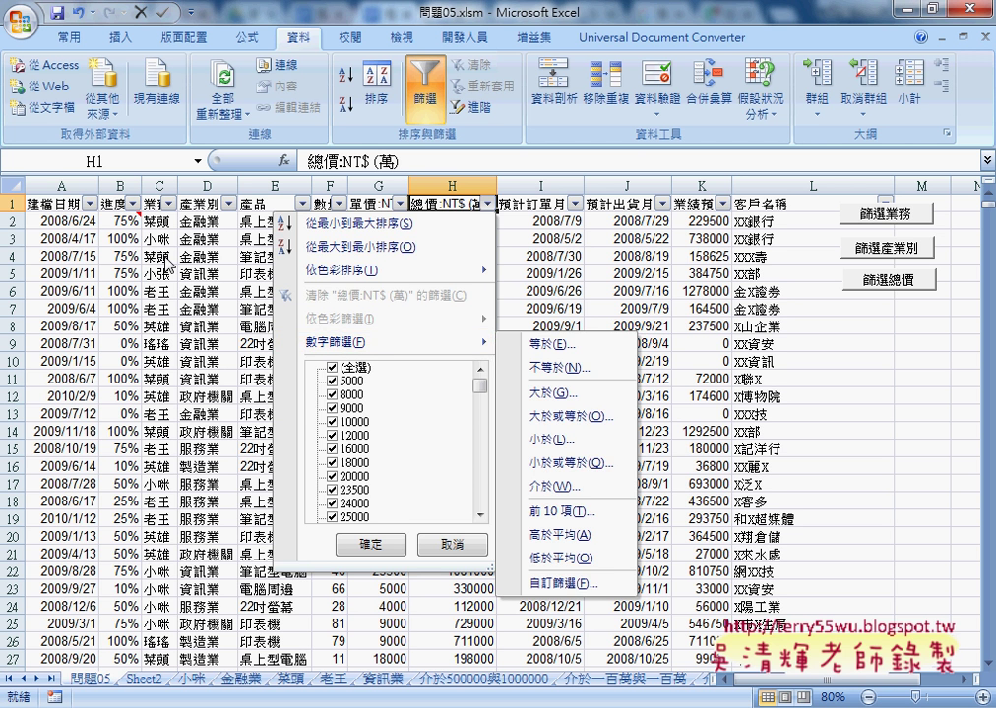
left_click(60, 203)
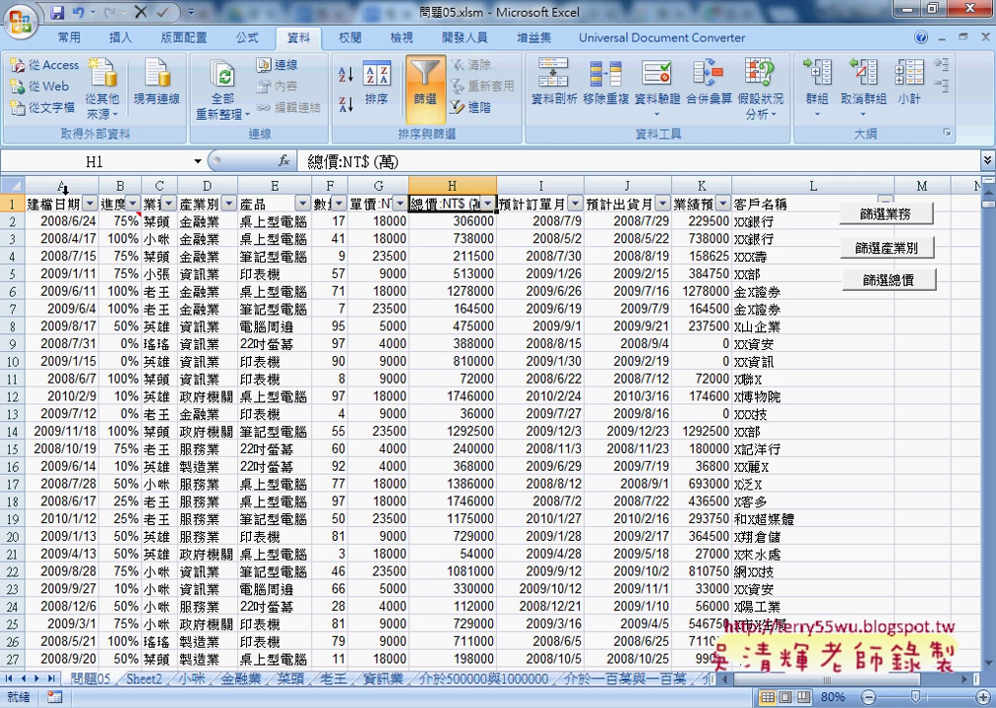
left_click(64, 185)
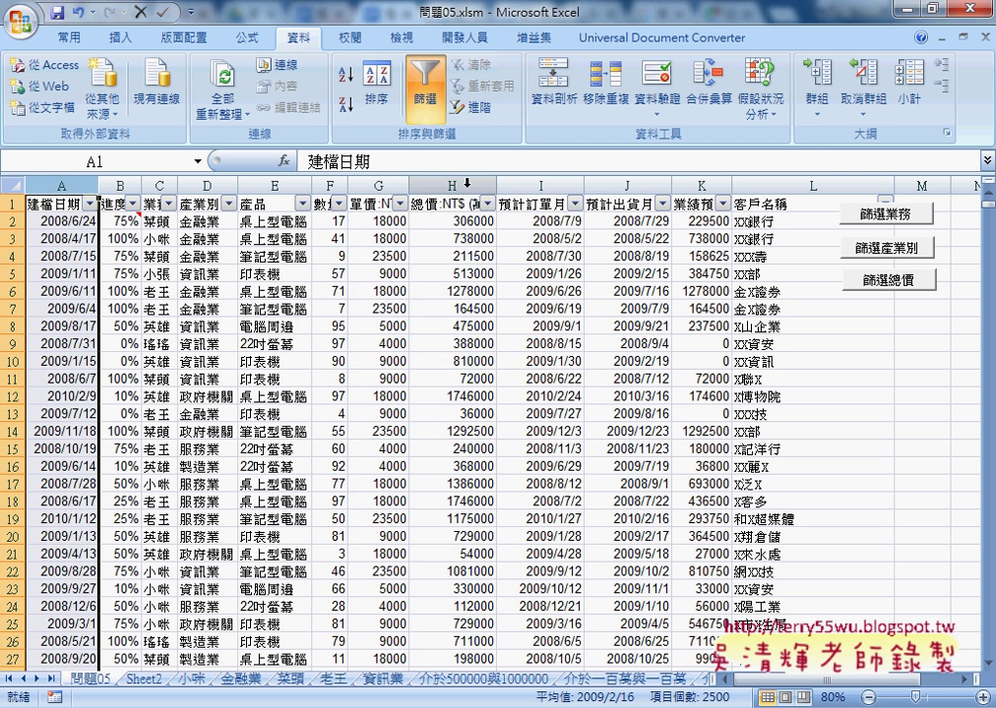
left_click(557, 184)
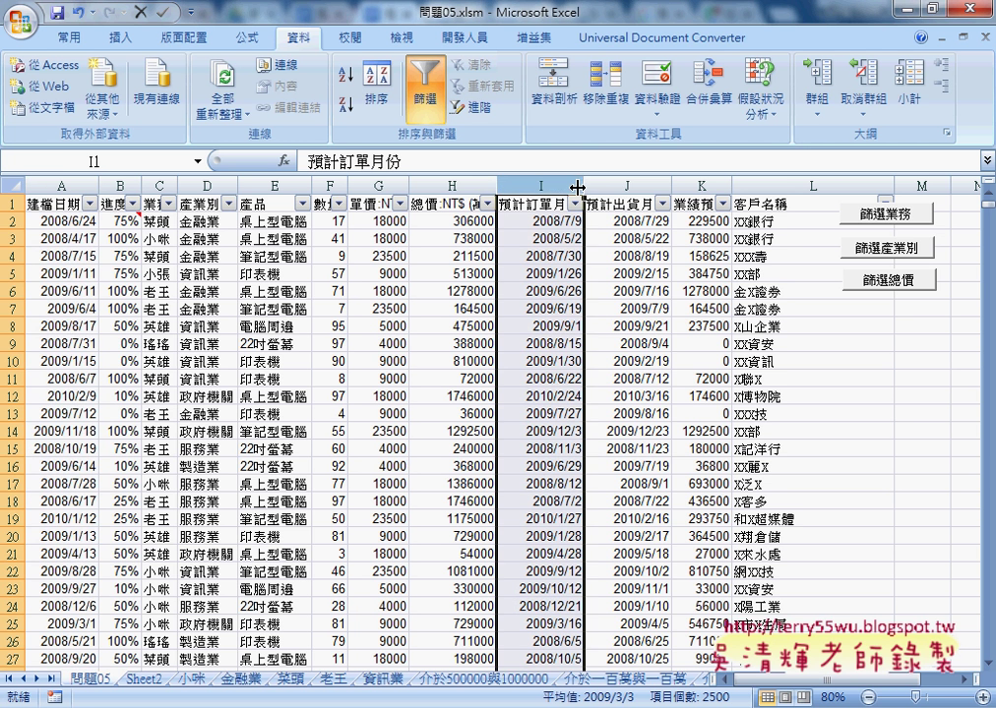
left_click(595, 185)
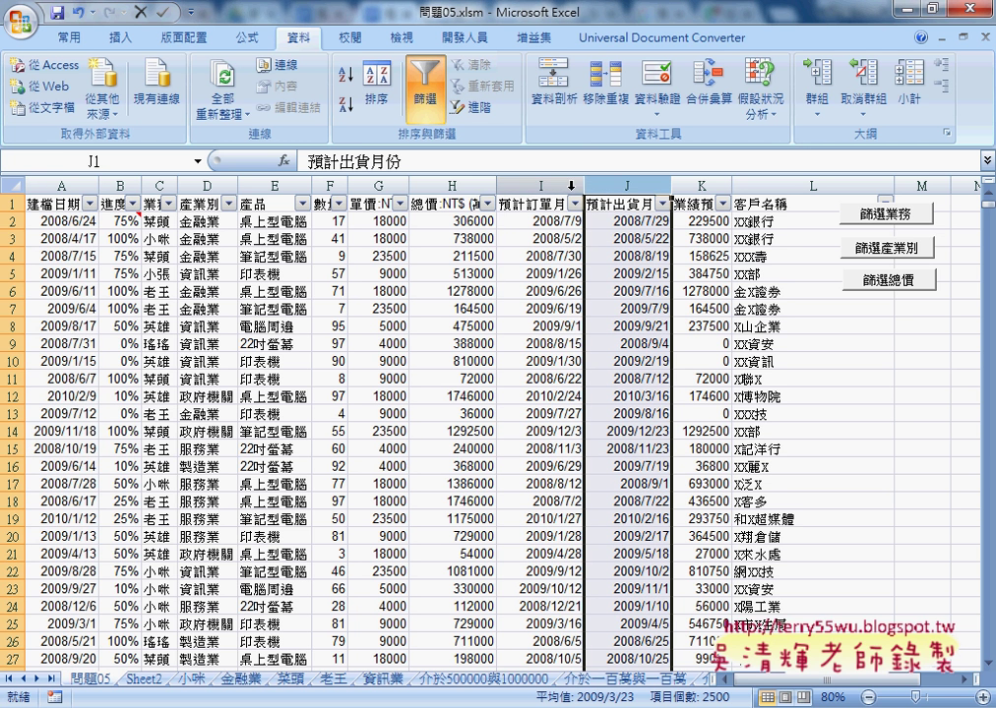
left_click(89, 203)
mouse_move(105, 345)
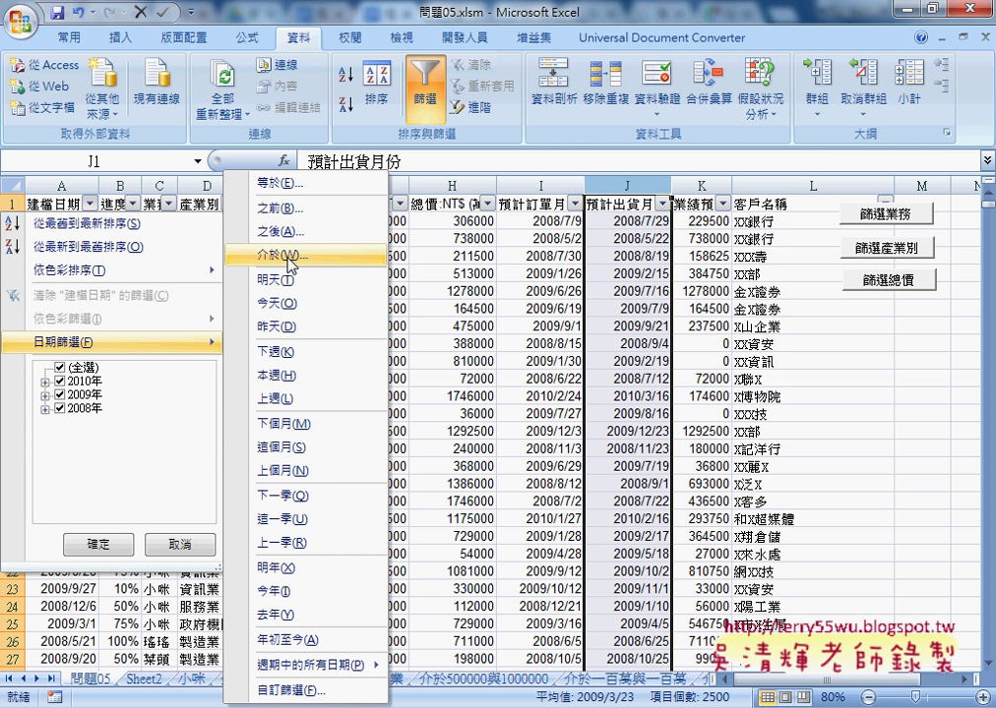
left_click(291, 258)
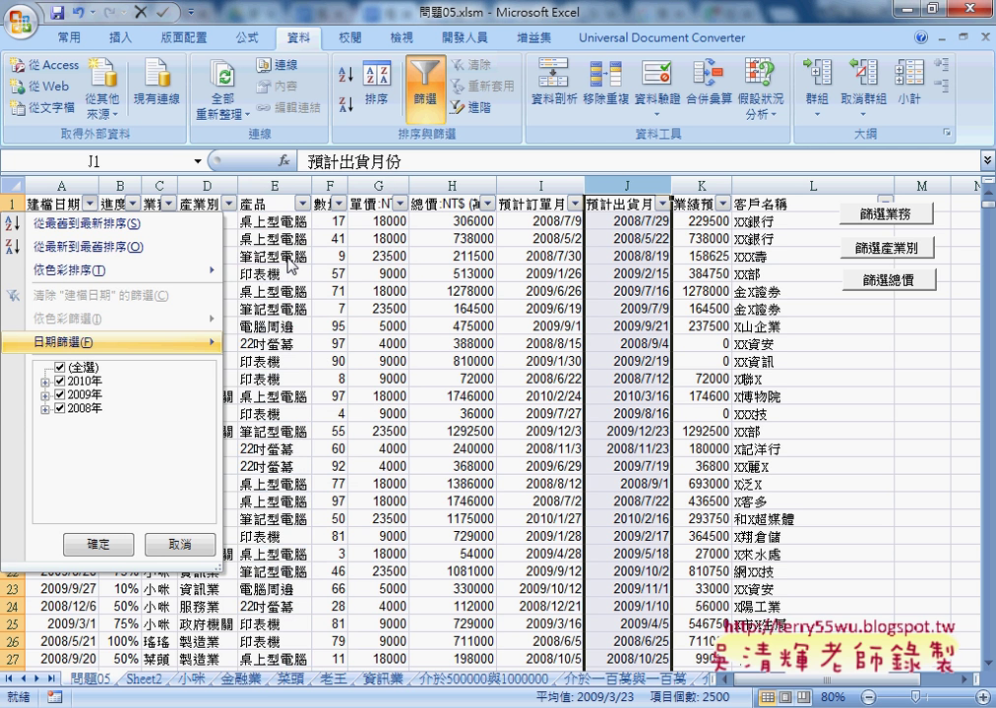
left_click(449, 195)
left_click(452, 201)
Step: Turn off filtering, format A2 as General to reveal 39623, then undo back to 2008/6/24
left_click(425, 94)
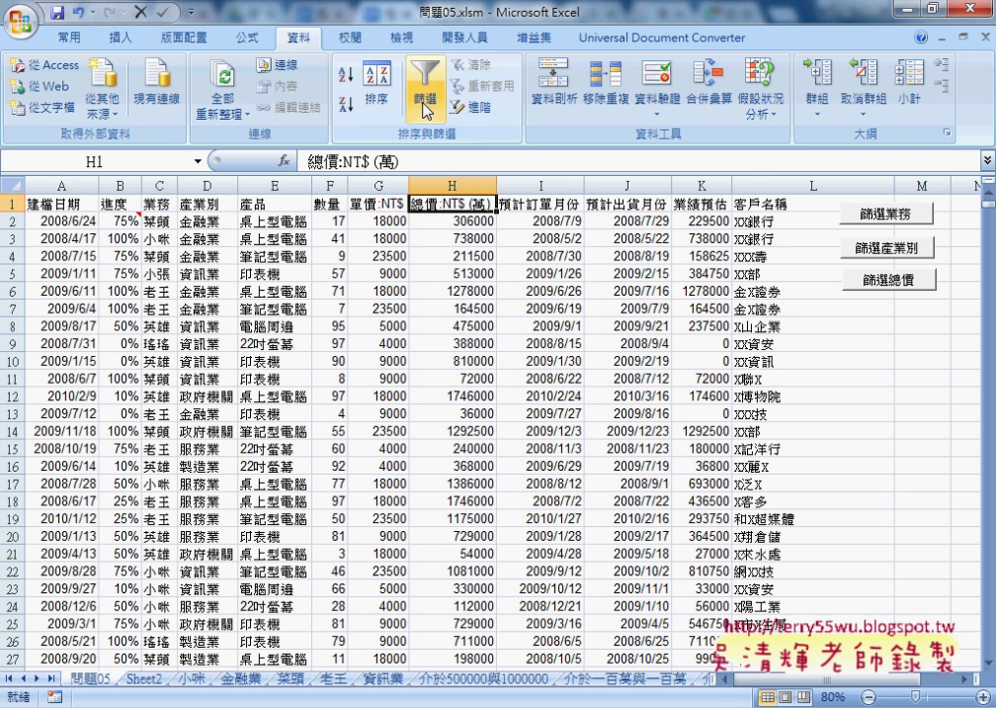
left_click(63, 204)
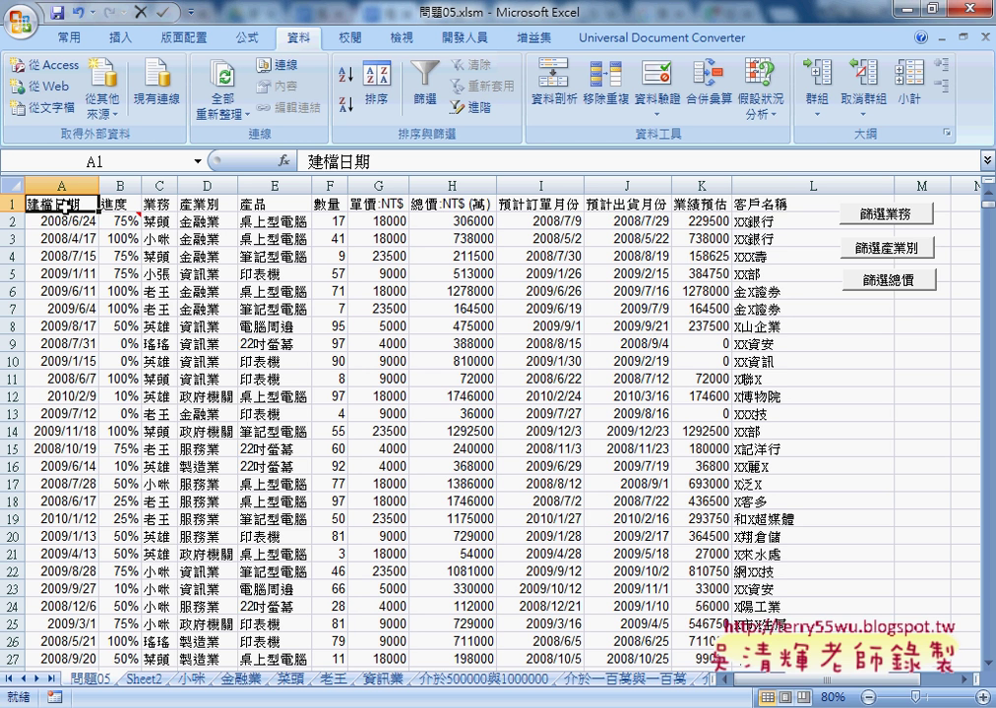
left_click(73, 224)
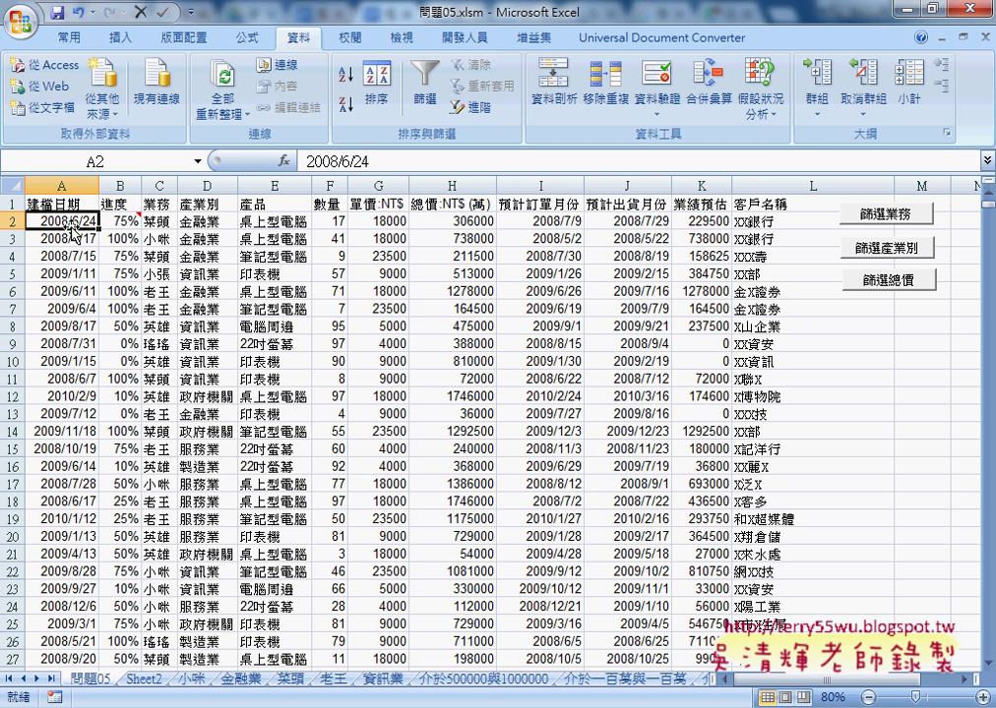
right_click(73, 225)
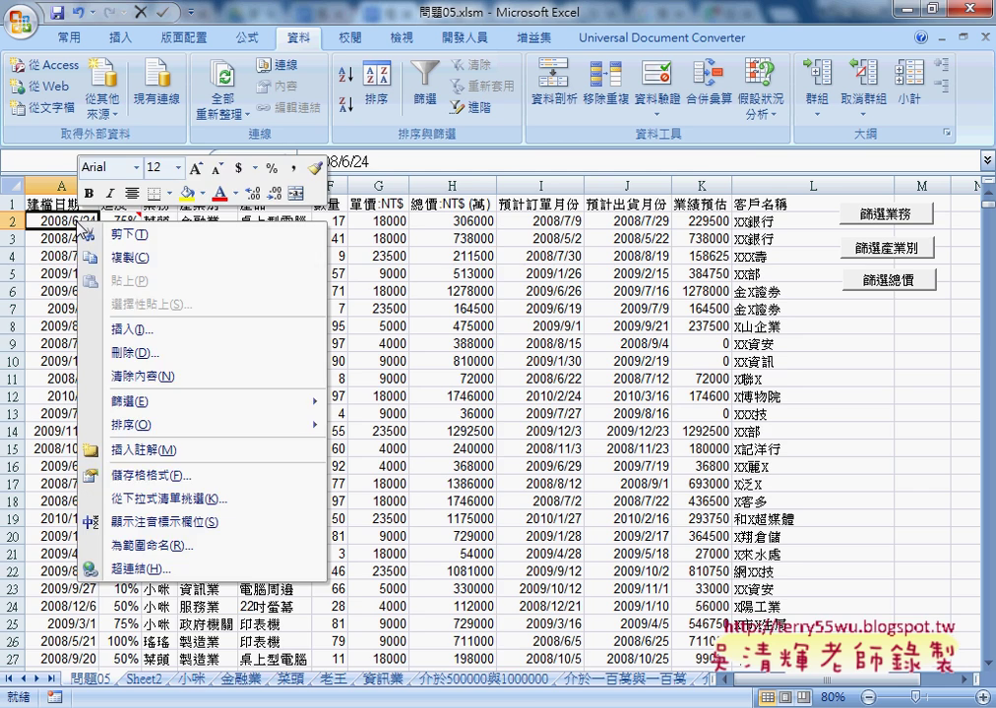
left_click(182, 476)
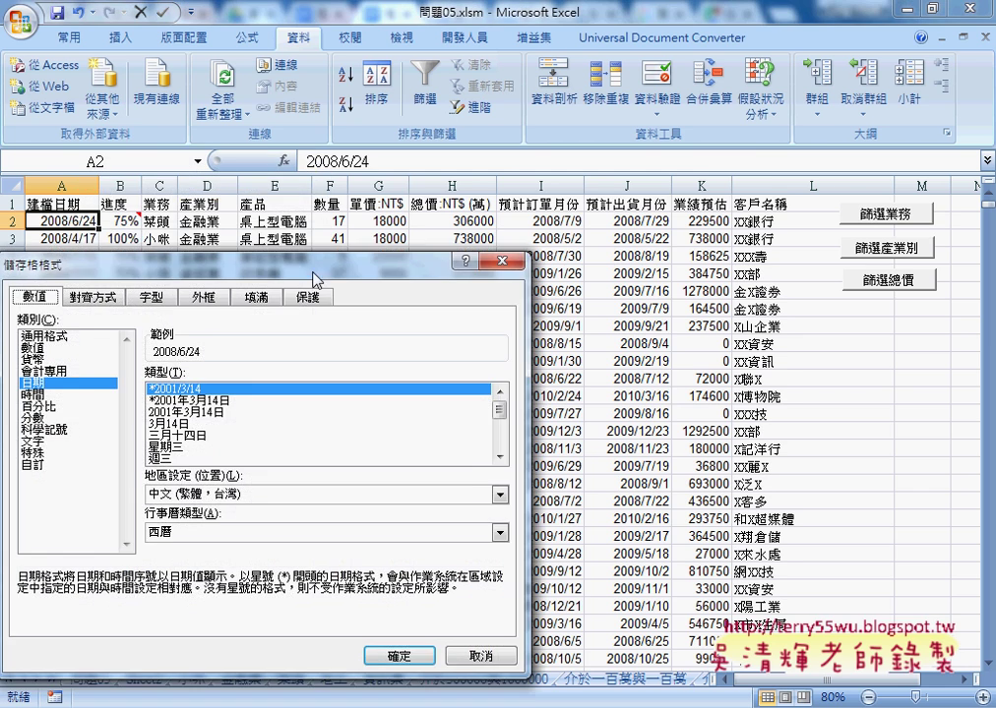
left_click_drag(311, 265, 534, 152)
left_click(293, 224)
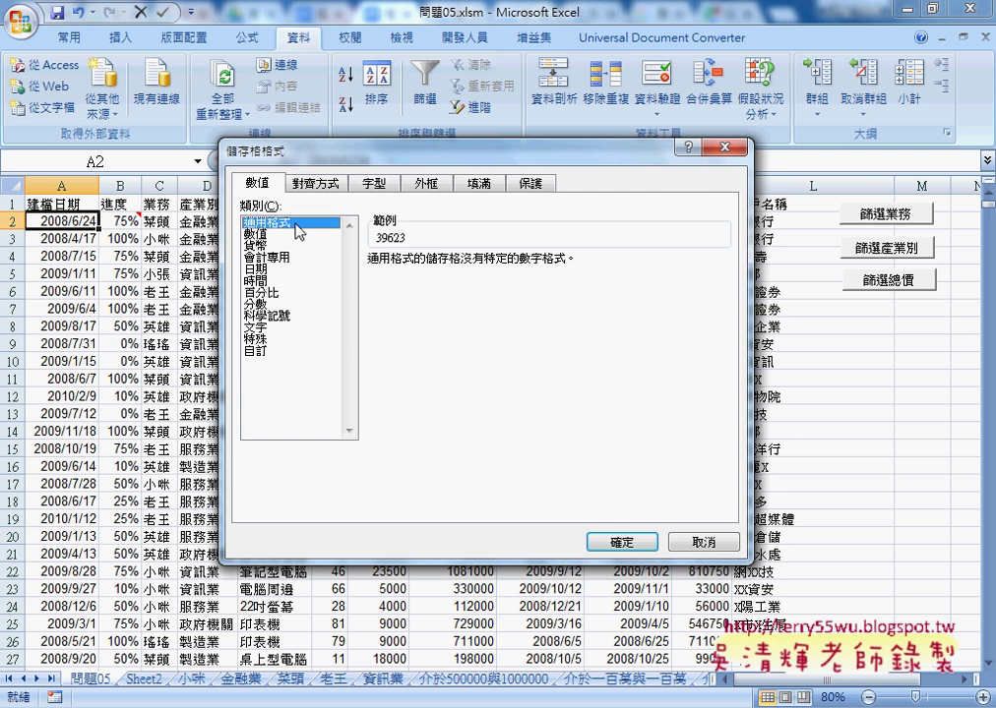
left_click(618, 540)
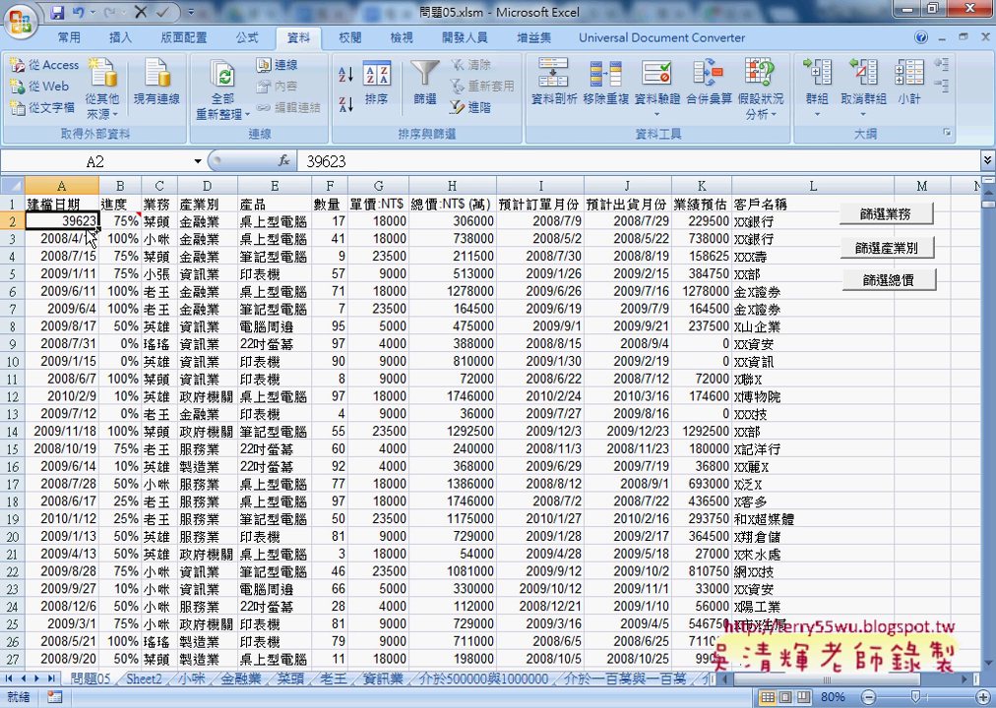
key("ctrl+z")
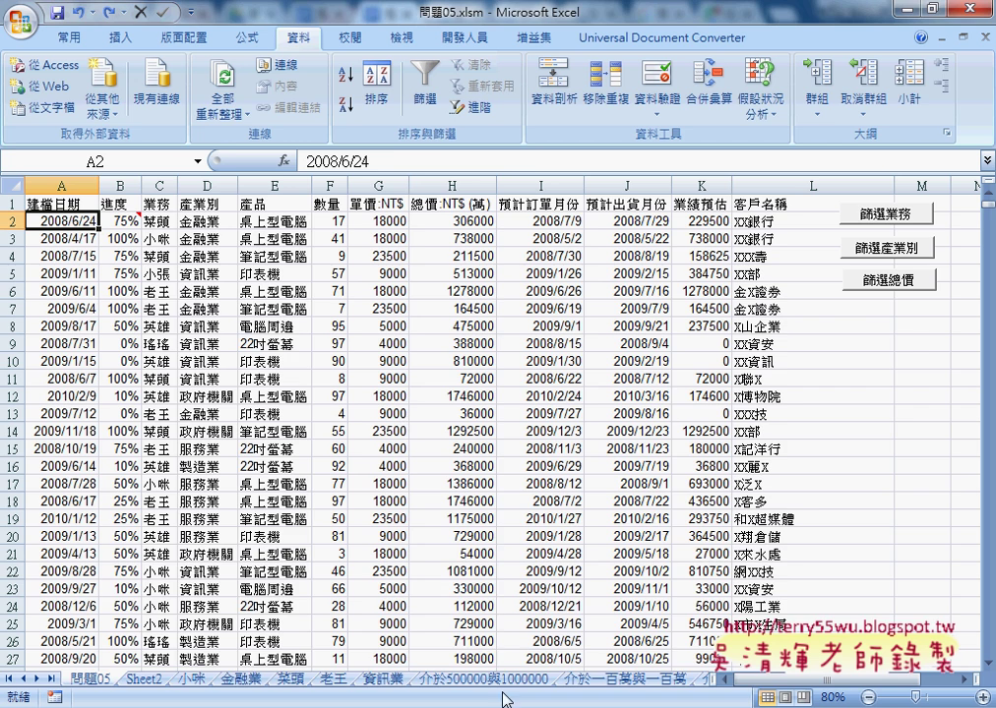
Step: Return to the code and move from Sub 篩選總價 down to Sub 篩選建檔日期
left_click(482, 497)
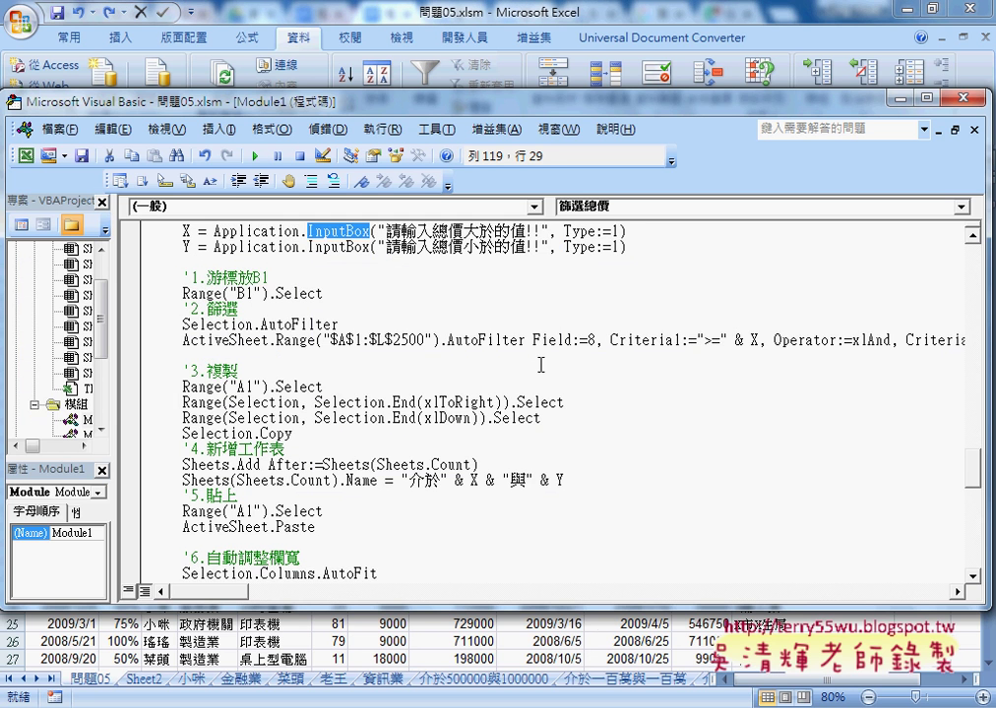
scroll(533, 371, "up", 1)
scroll(533, 371, "up", 1)
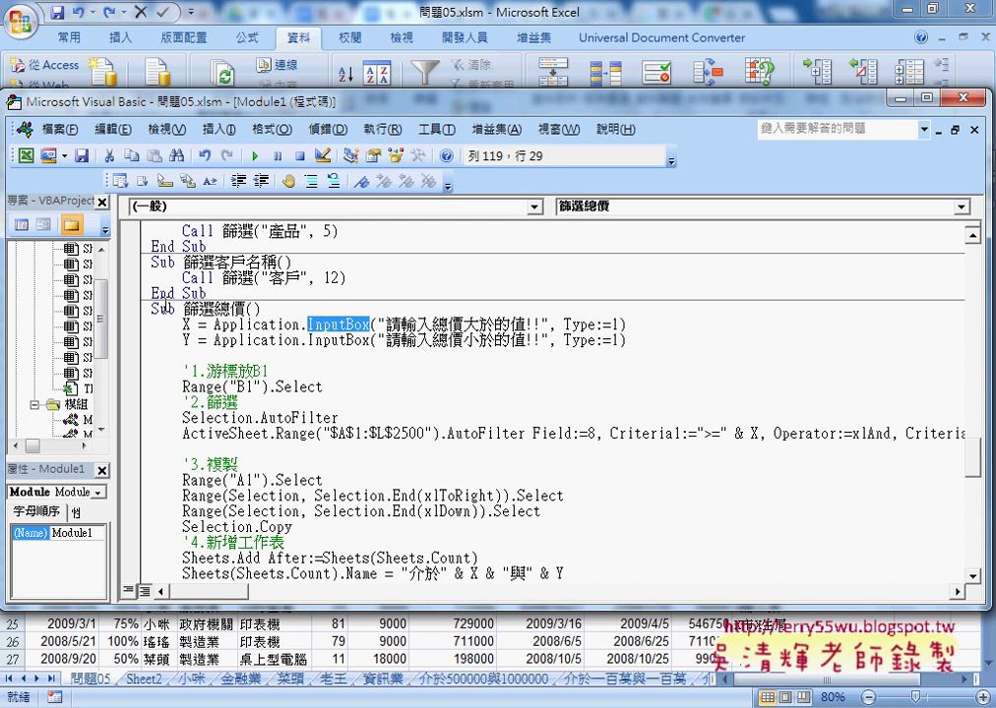
left_click(141, 311)
scroll(240, 433, "down", 2)
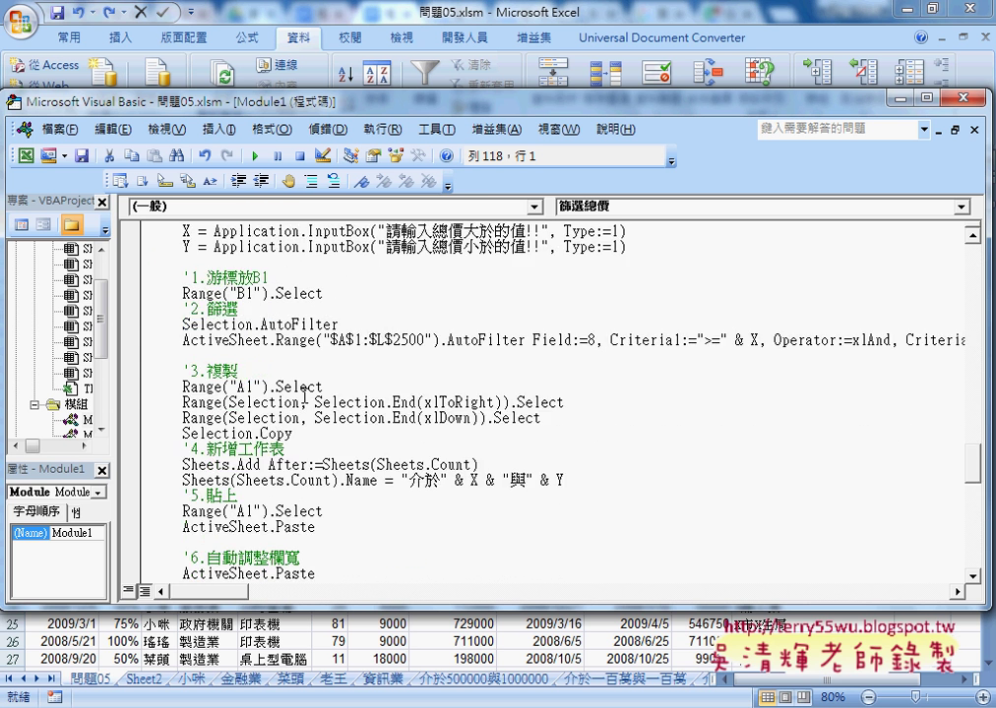
scroll(240, 433, "down", 2)
scroll(240, 433, "down", 5)
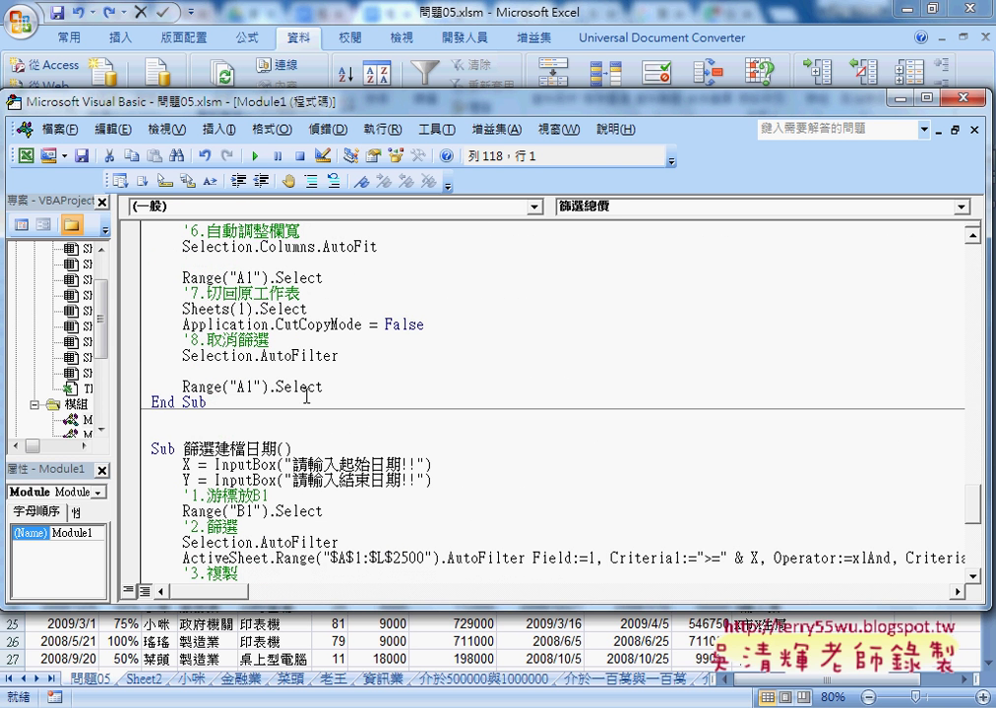
left_click(137, 450)
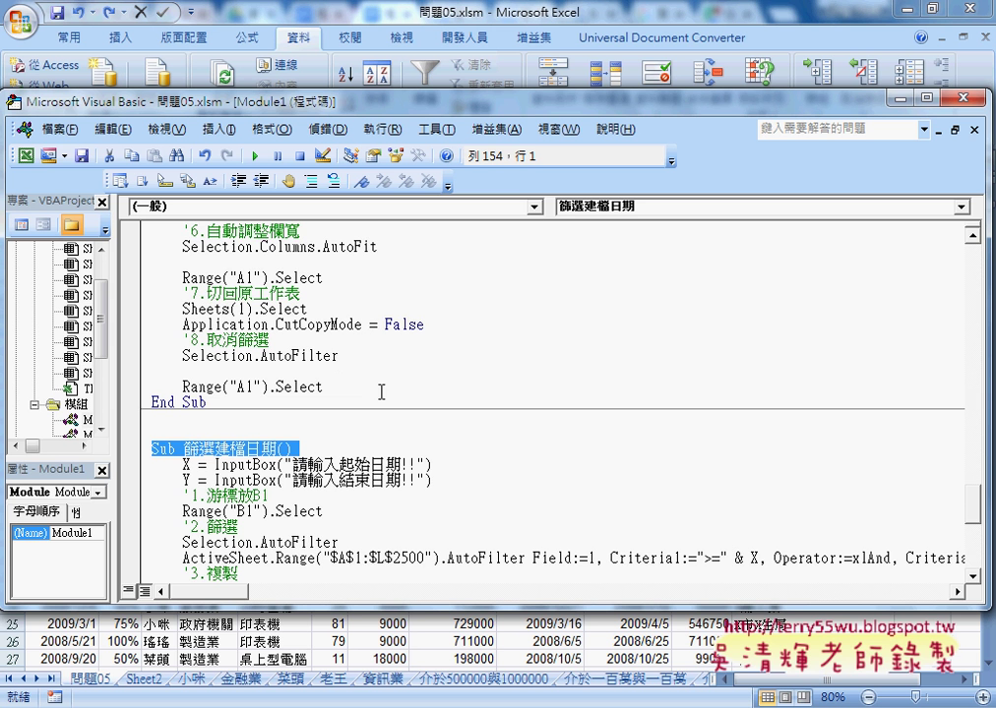
scroll(383, 393, "down", 1)
scroll(382, 393, "down", 1)
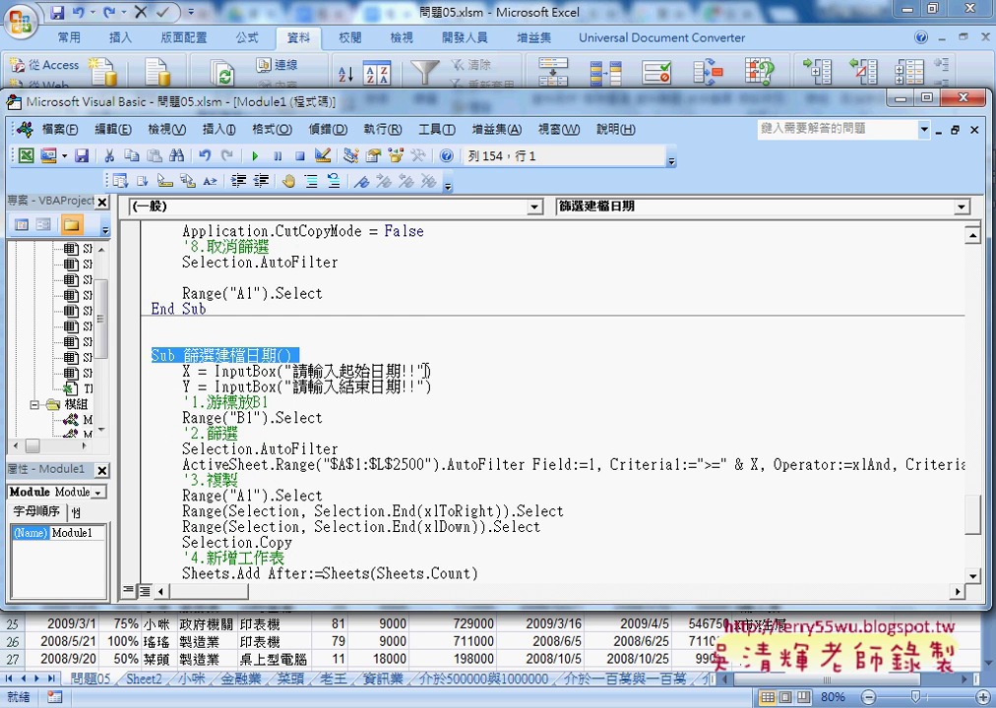
Step: Highlight the start-date InputBox, the AutoFilter Field:= number, and 建檔日期 in the procedure name
left_click_drag(425, 371, 284, 371)
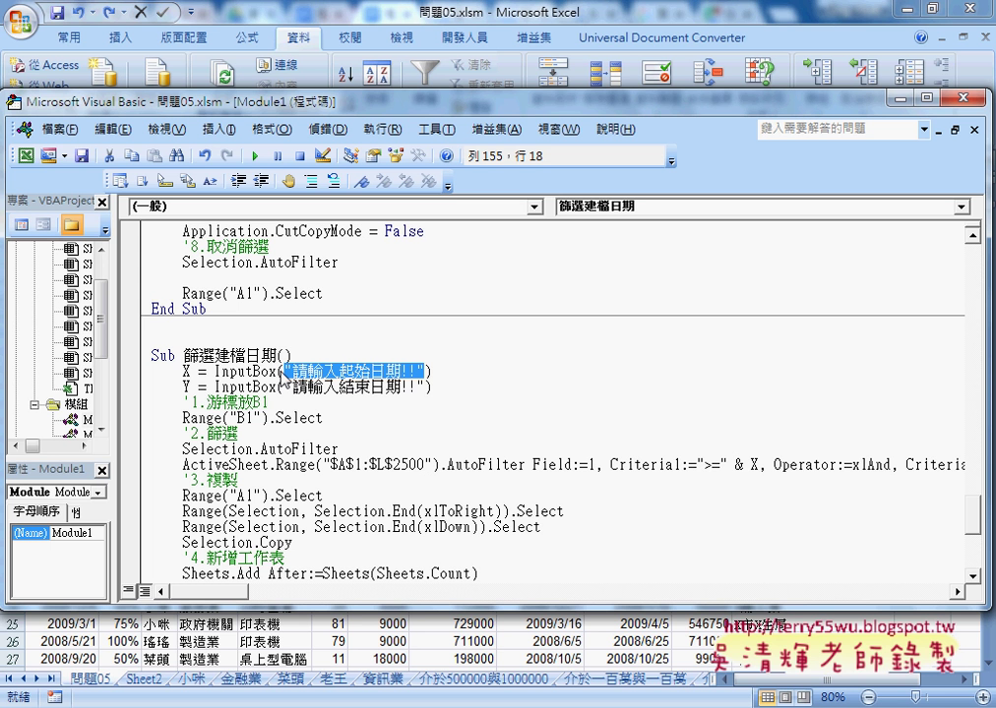
left_click_drag(216, 371, 278, 371)
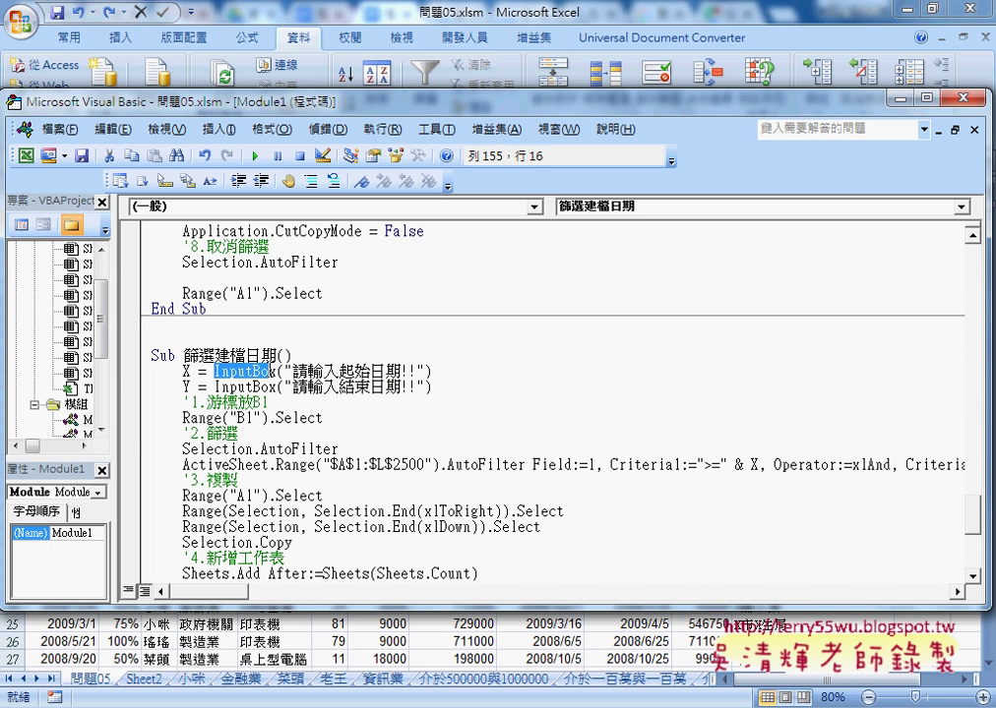
left_click(594, 464)
left_click_drag(594, 464, 587, 464)
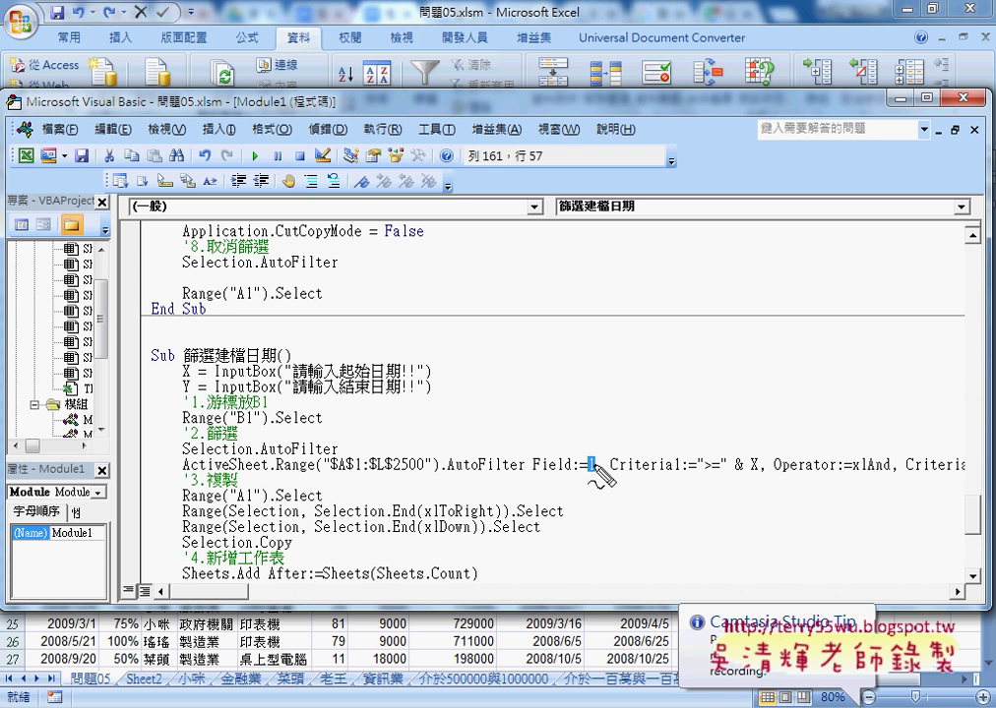
left_click_drag(592, 454, 590, 474)
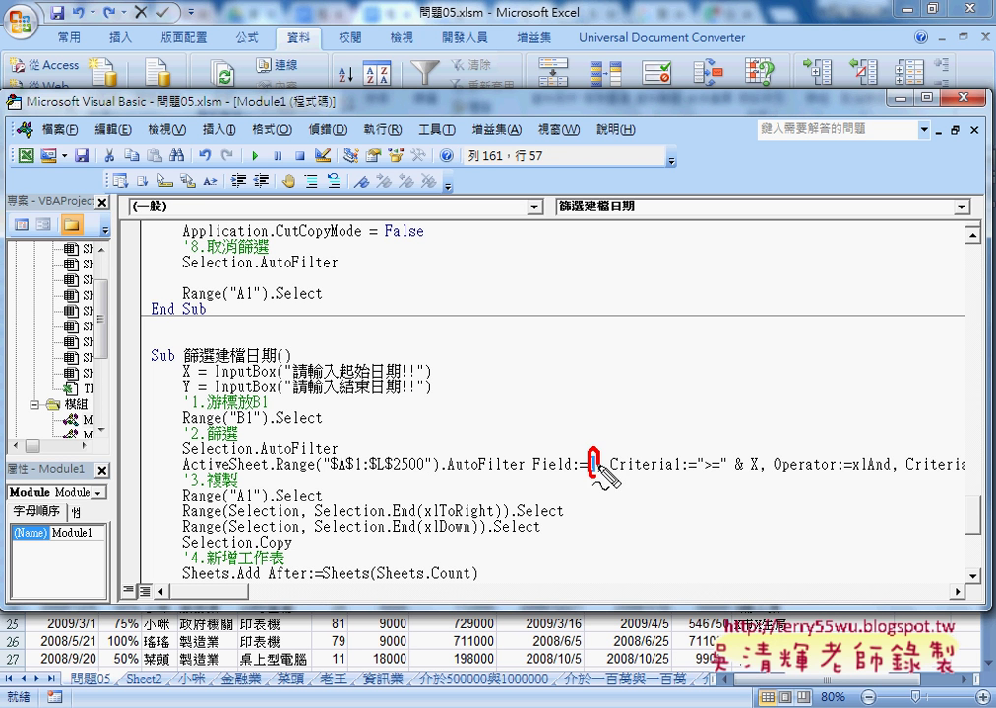
left_click_drag(528, 472, 588, 473)
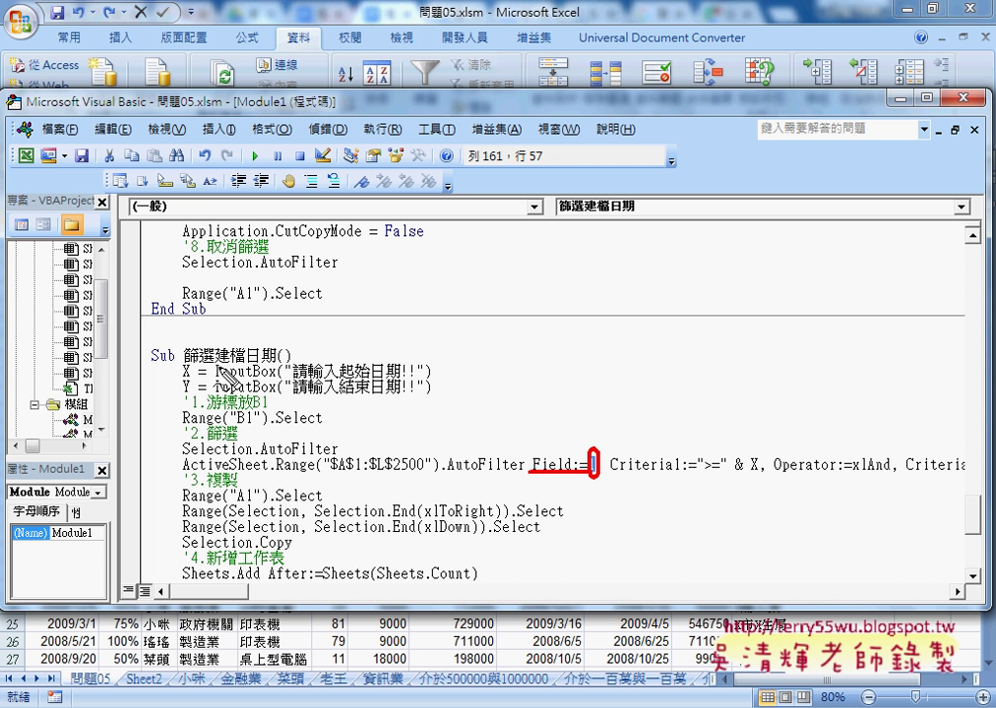
left_click_drag(215, 361, 273, 361)
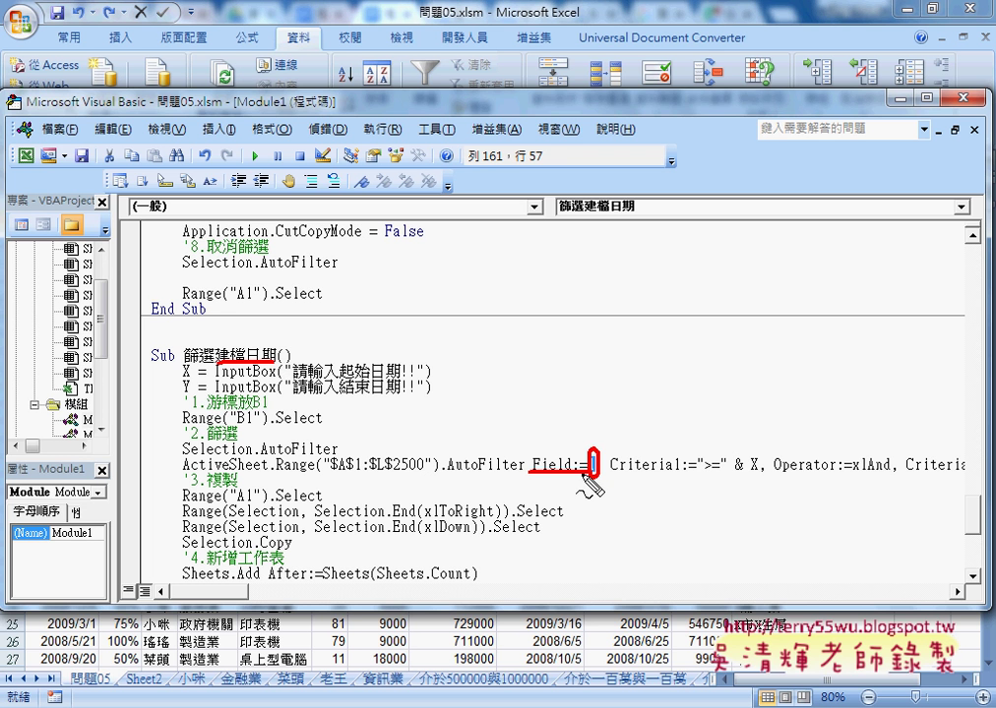
Step: Enter 1, as the AutoFilter Field value and mark the new-sheet comment
type("1,")
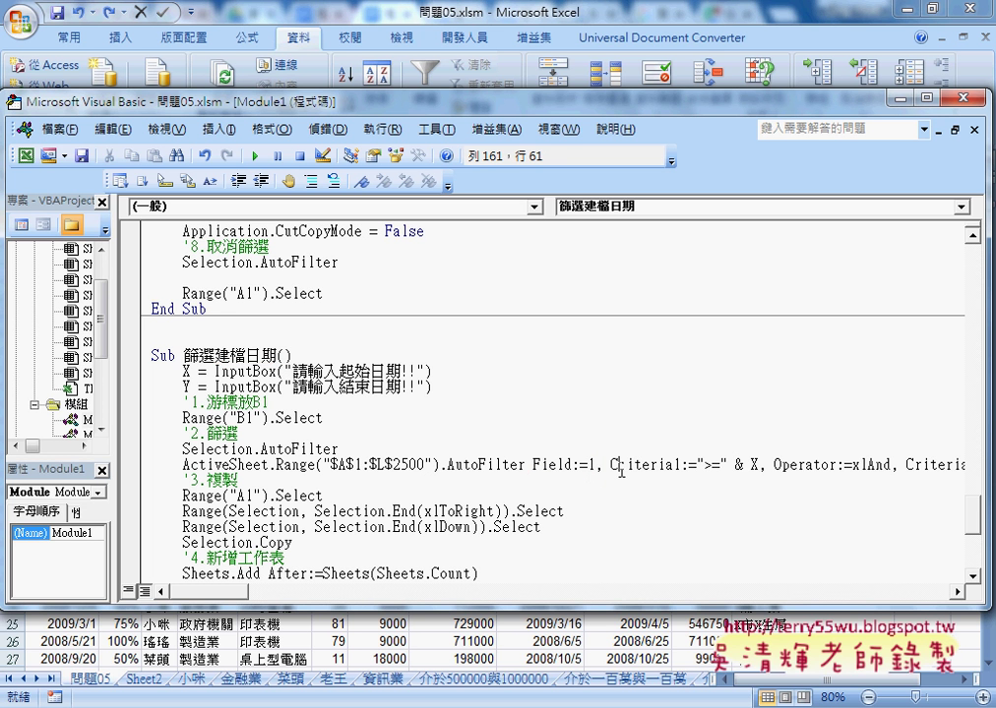
scroll(621, 472, "up", 2)
scroll(622, 473, "down", 5)
scroll(622, 470, "down", 2)
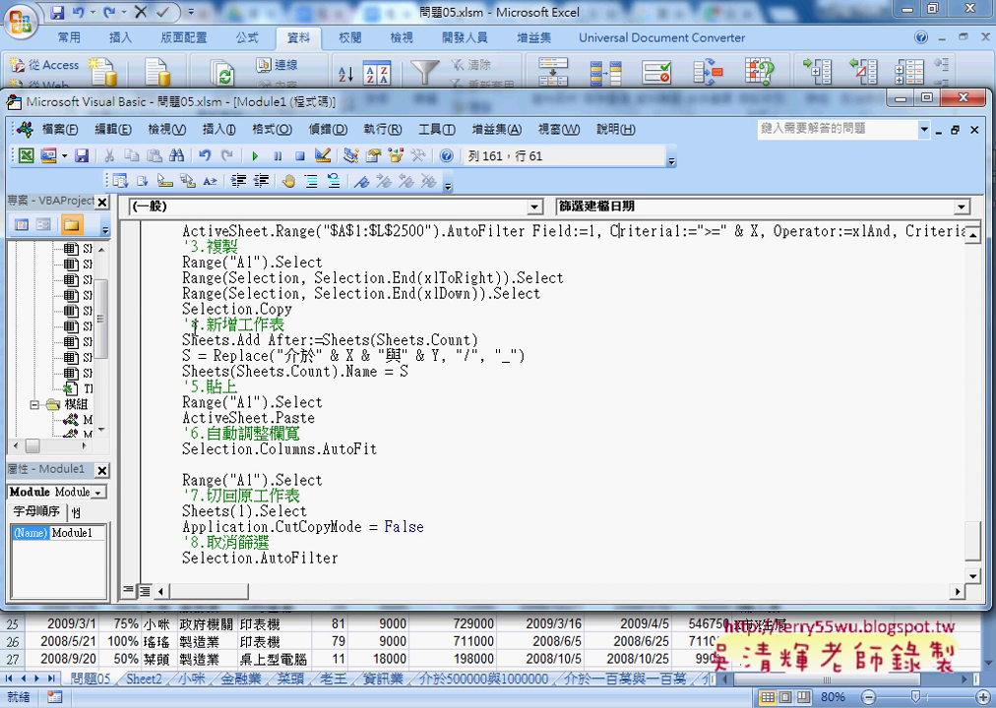
left_click_drag(204, 325, 284, 325)
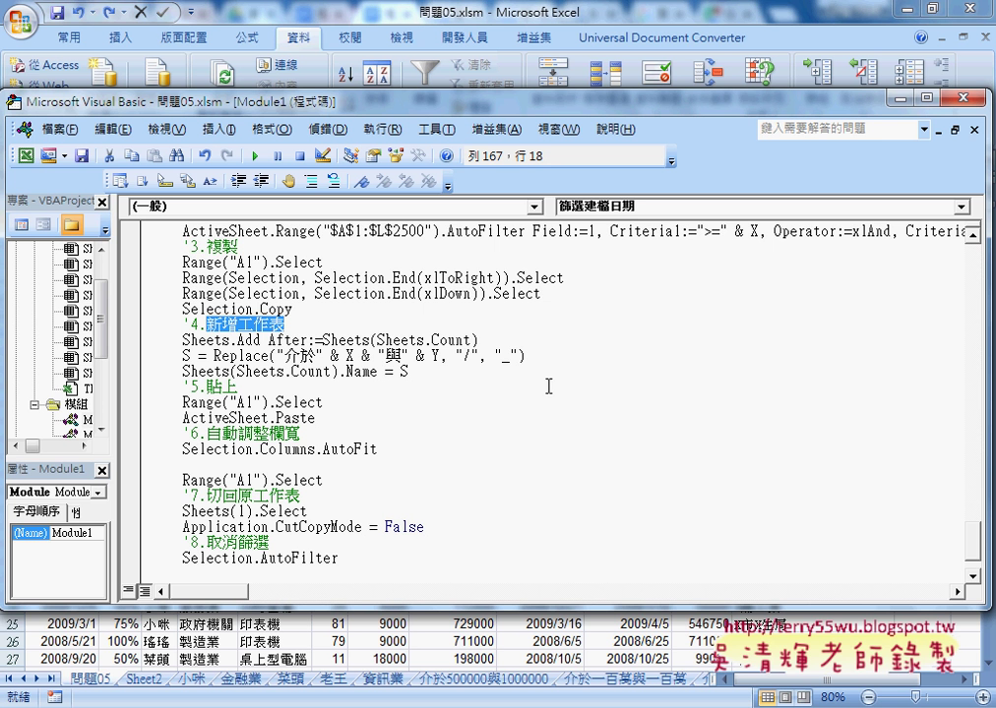
Step: Undo to copy the original direct sheet-naming line, then redo the edits
key("ctrl+z")
key("ctrl+z")
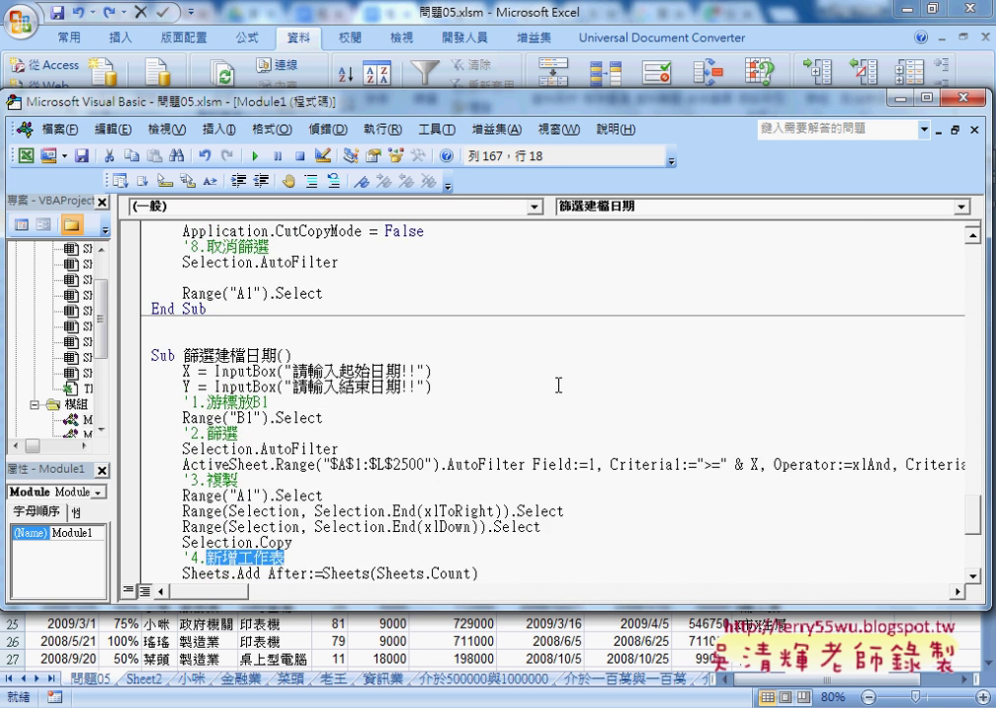
key("ctrl+z")
key("ctrl+z")
left_click_drag(580, 387, 183, 387)
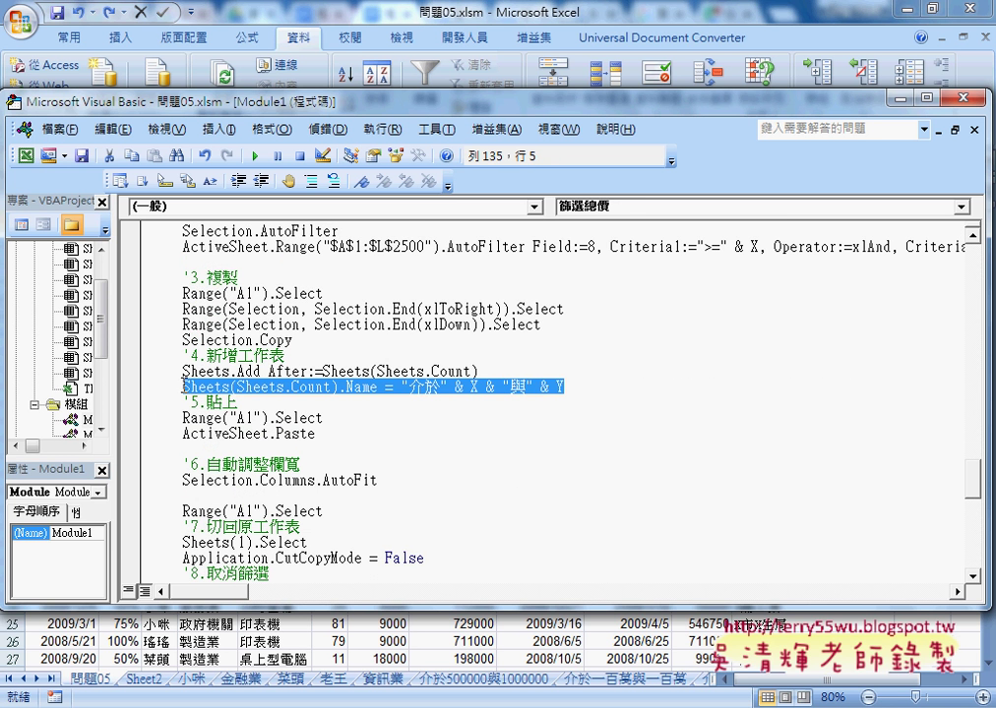
key("ctrl+y")
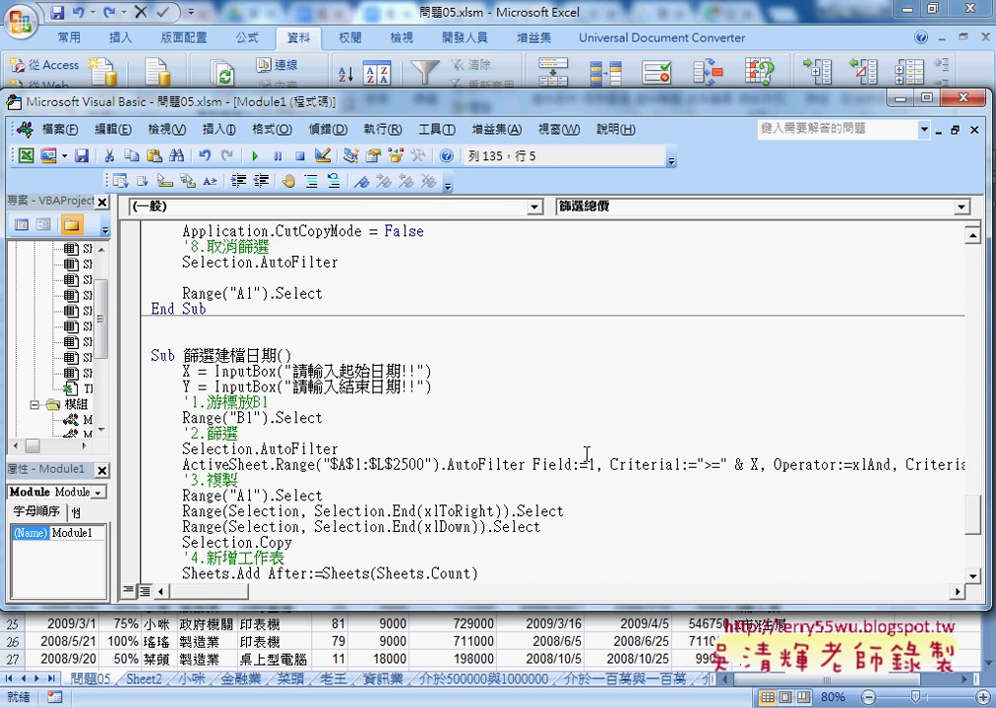
key("ctrl+y")
Step: Replace the S = Replace and Name = S lines with the indented "介於" & X & "與" & Y line
left_click_drag(525, 402, 214, 402)
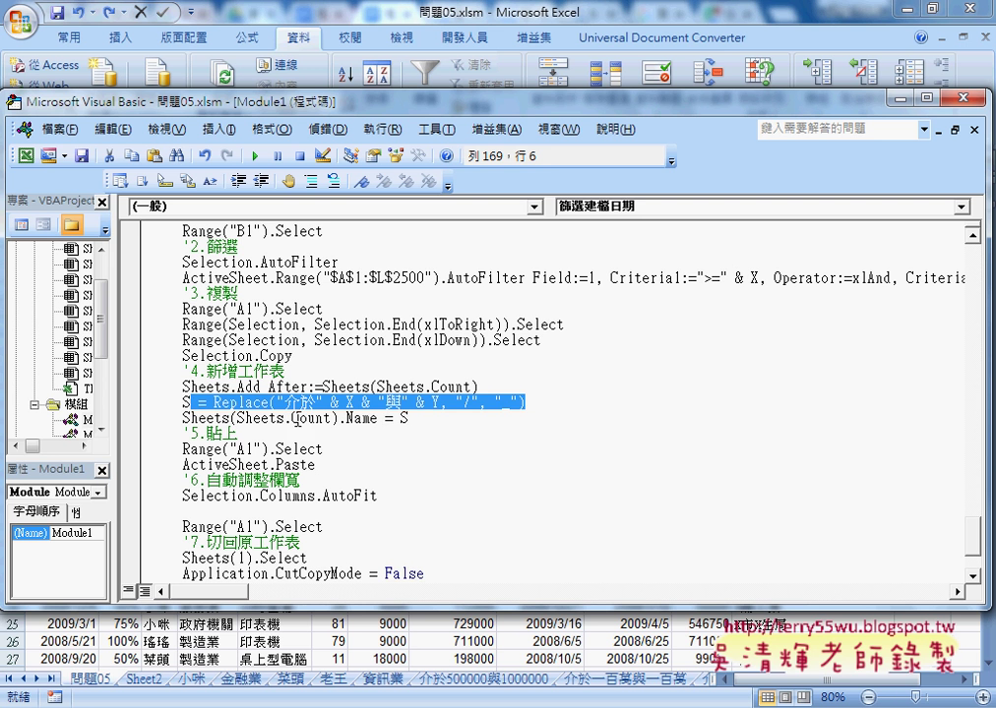
left_click_drag(408, 418, 341, 418)
left_click(153, 402, "shift")
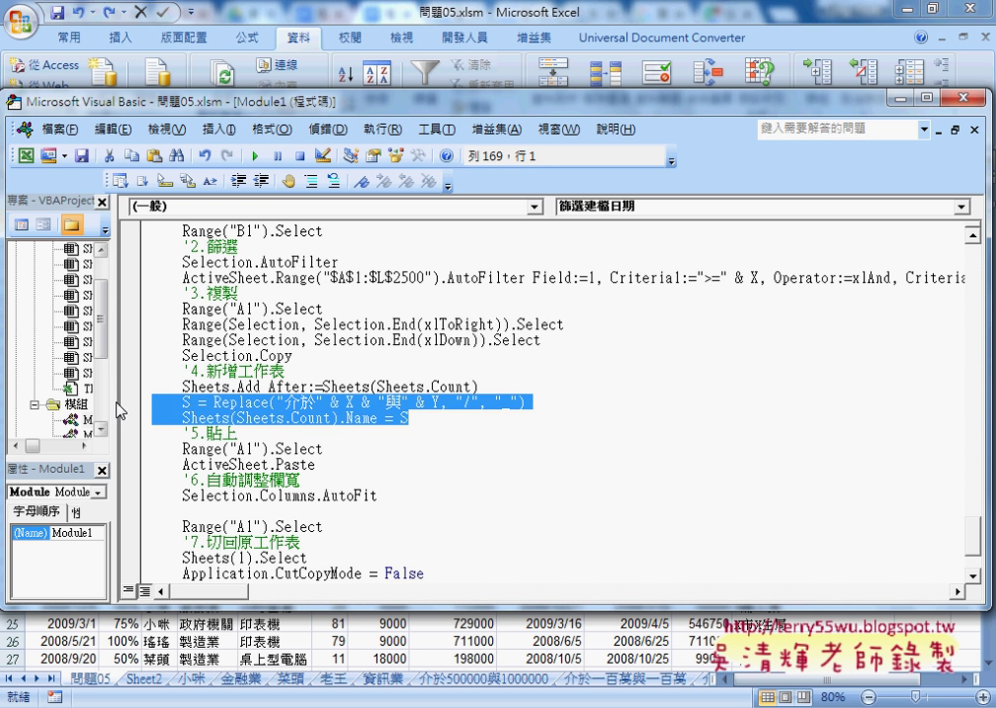
type("Sheets(Sheets.Count).Name = \"介於\" & X & \"與\" & Y")
key("Home")
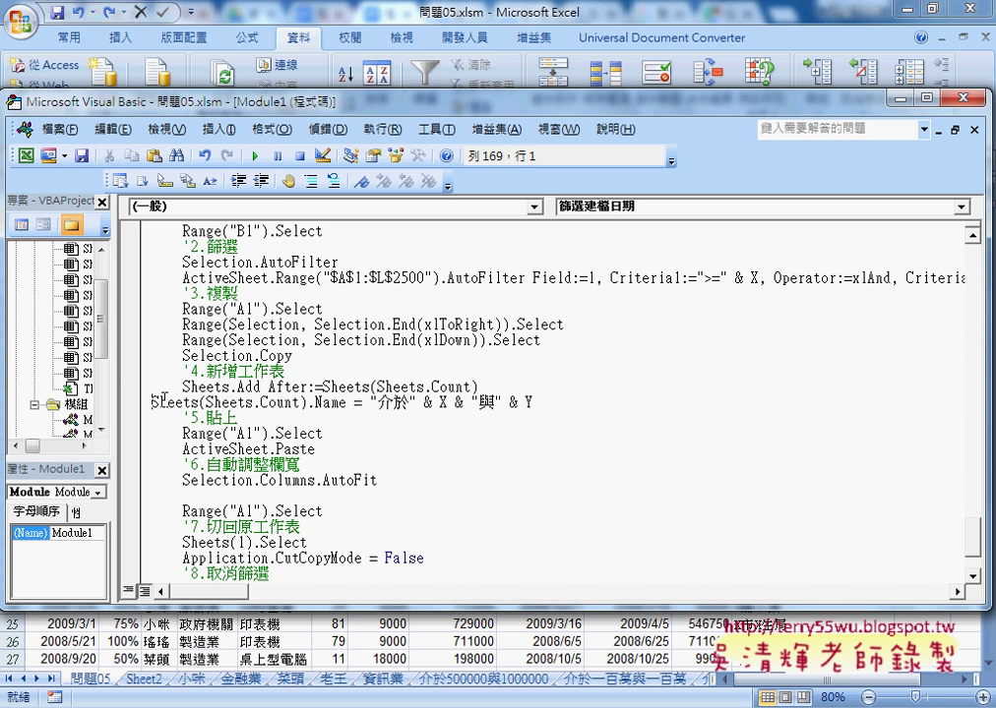
key("Tab")
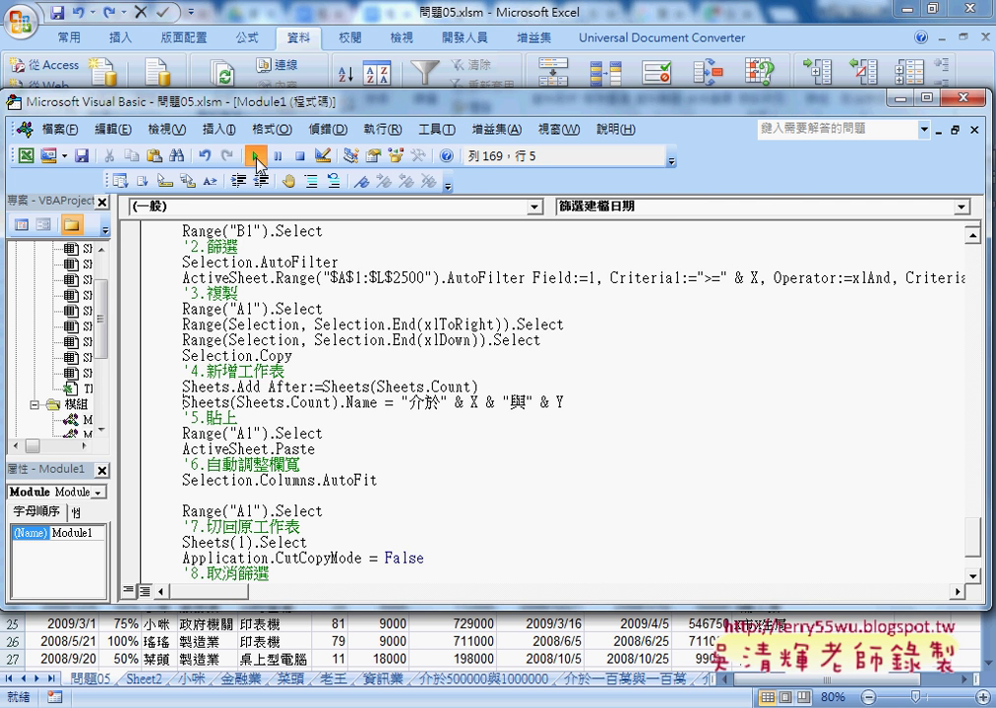
Step: Run the date-filter macro with start date 2008/1/1
left_click(255, 157)
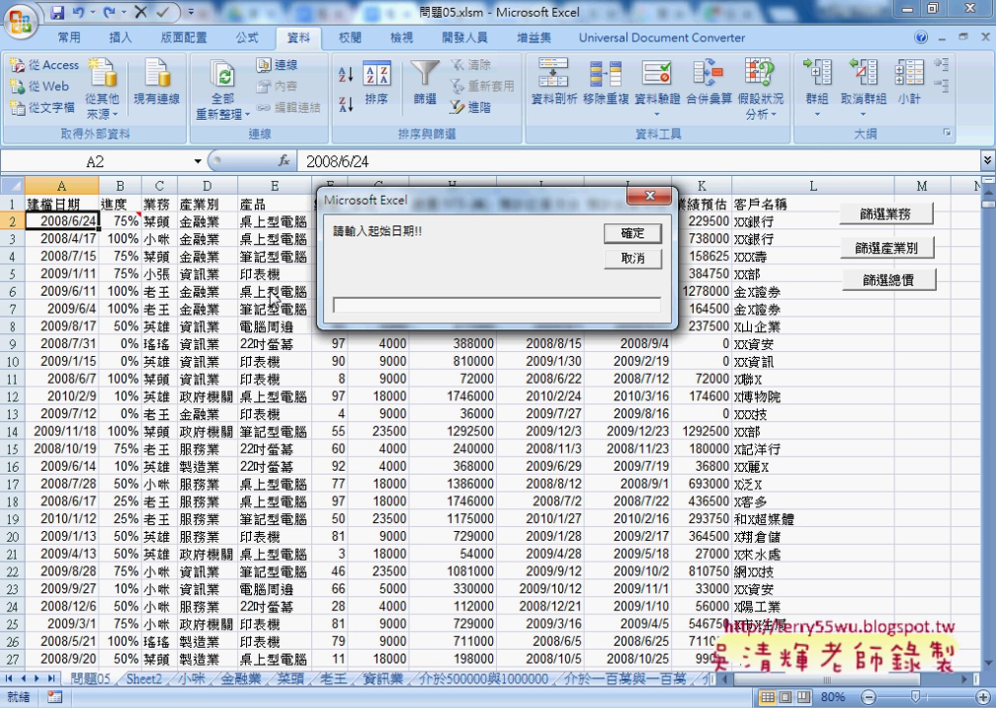
type("2008")
type("/1/")
type("1")
left_click(632, 234)
Step: Enter end date 2008/6/30 and confirm, triggering run-time error 1004 for an invalid sheet name
type("2008/")
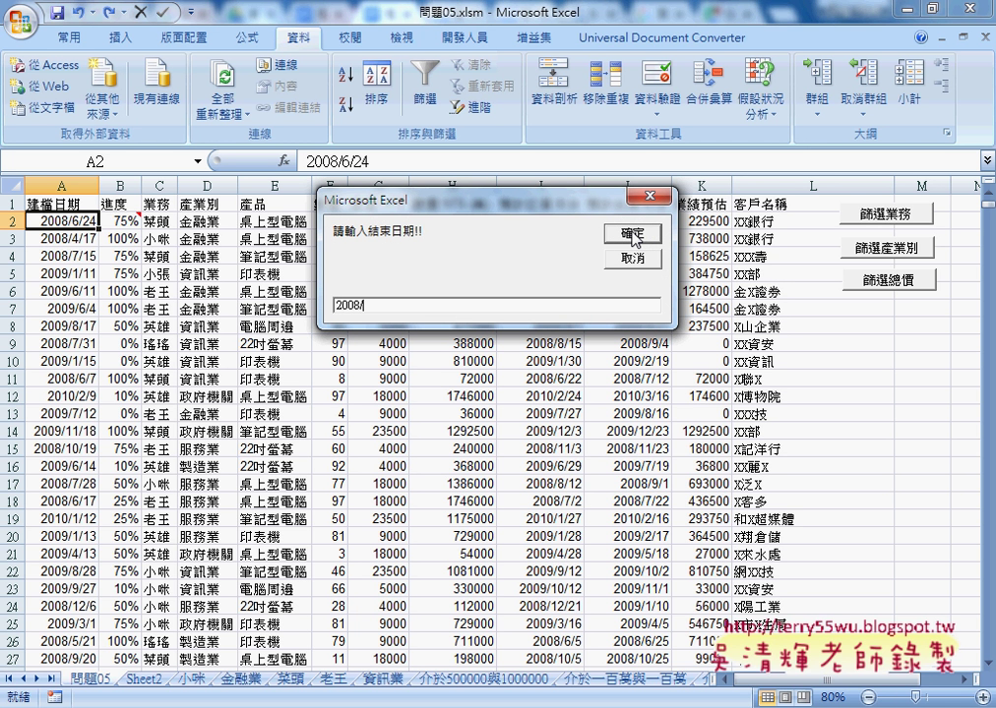
type("6/3")
type("0")
left_click(646, 236)
mouse_move(691, 657)
left_mouse_down()
mouse_move(700, 688)
mouse_move(724, 688)
left_mouse_up()
left_click_drag(744, 587, 726, 679)
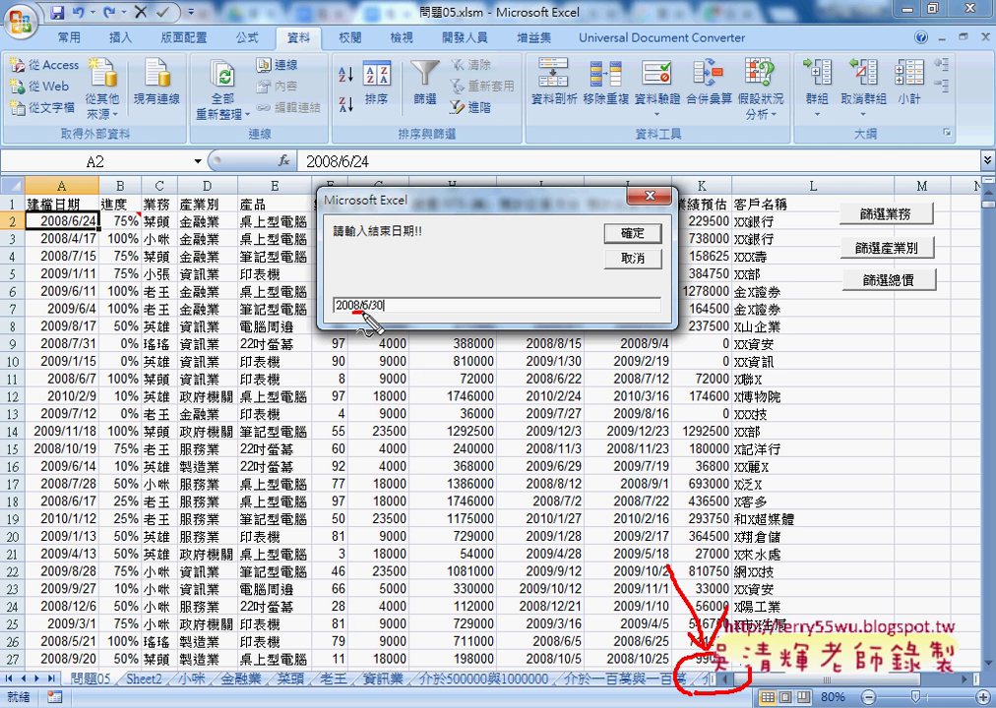
left_click_drag(353, 313, 365, 313)
left_click_drag(444, 358, 433, 387)
mouse_move(423, 339)
left_mouse_down()
mouse_move(426, 352)
mouse_move(469, 347)
left_mouse_up()
left_click_drag(474, 335, 477, 347)
key("Escape")
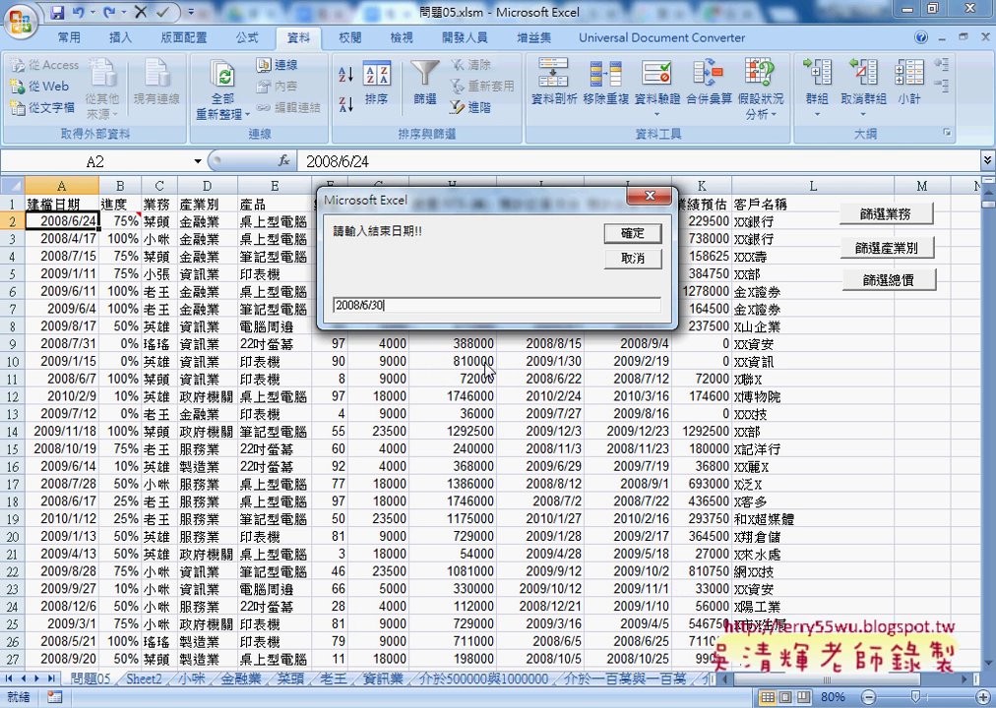
left_click(634, 234)
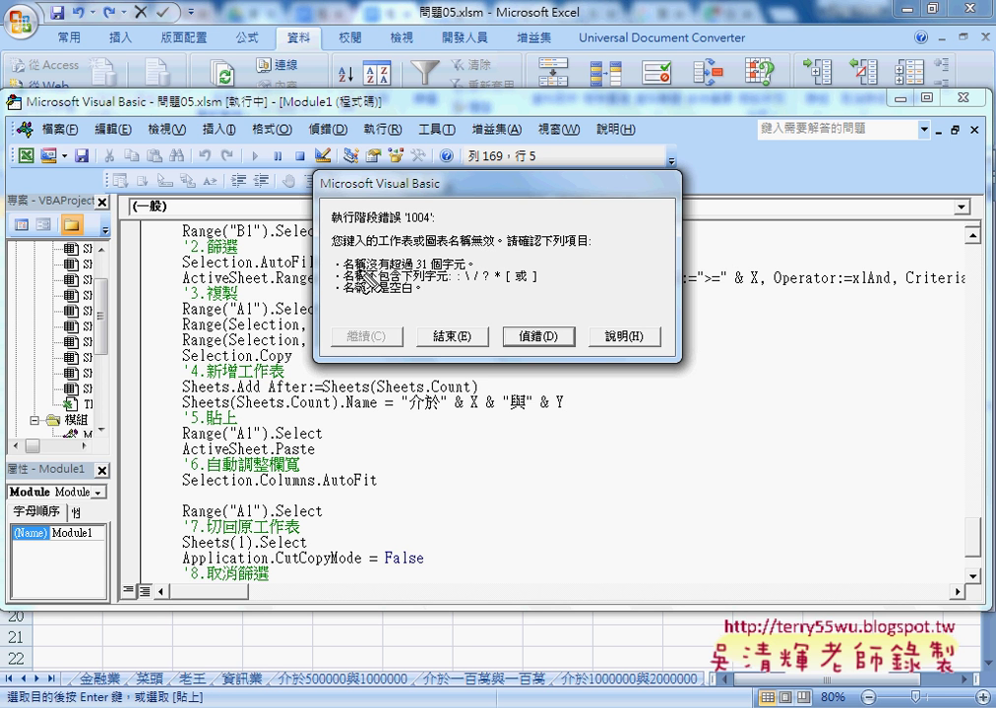
Step: Mark up the error 1004 message, then choose 偵錯 to halt on the Sheets(Sheets.Count).Name line
left_click_drag(421, 267, 459, 267)
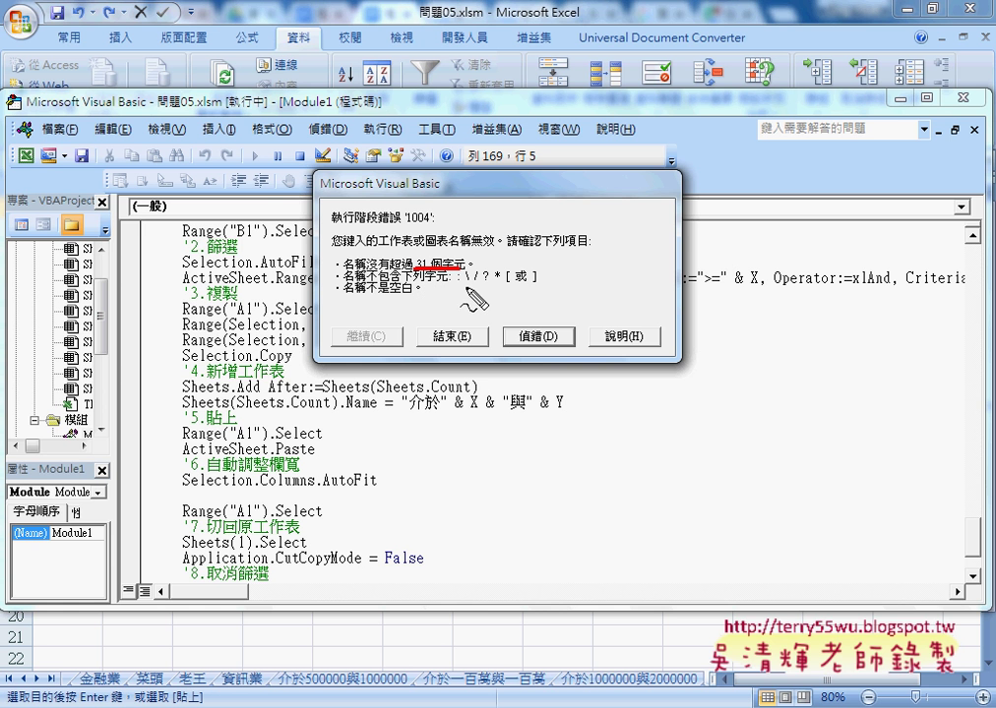
left_click_drag(463, 288, 486, 286)
left_click_drag(579, 251, 591, 264)
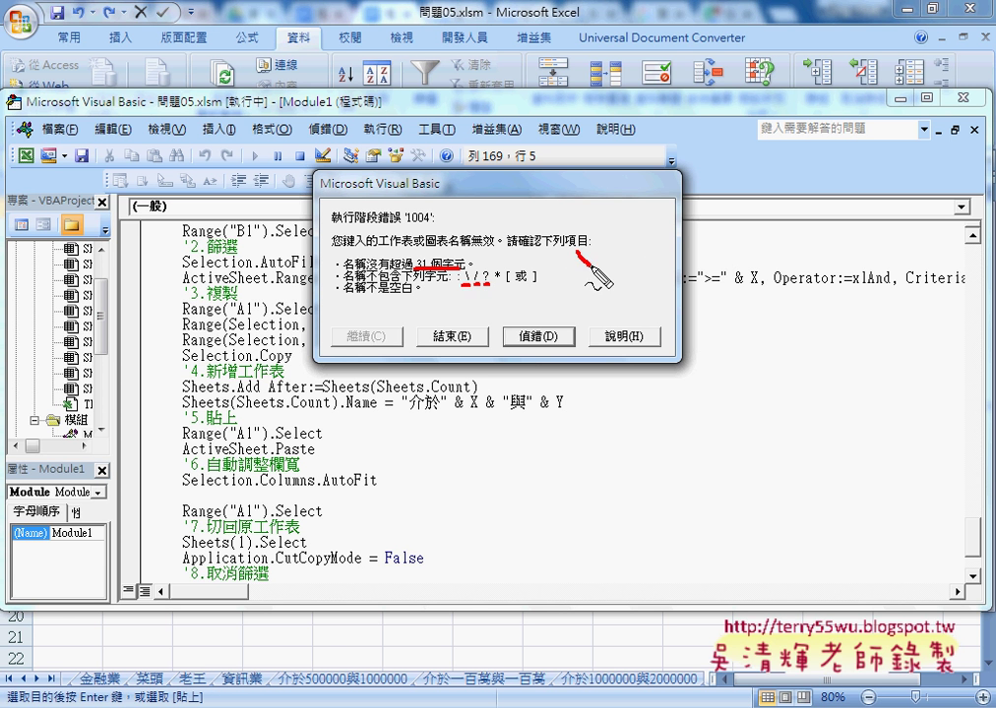
left_click_drag(655, 255, 644, 274)
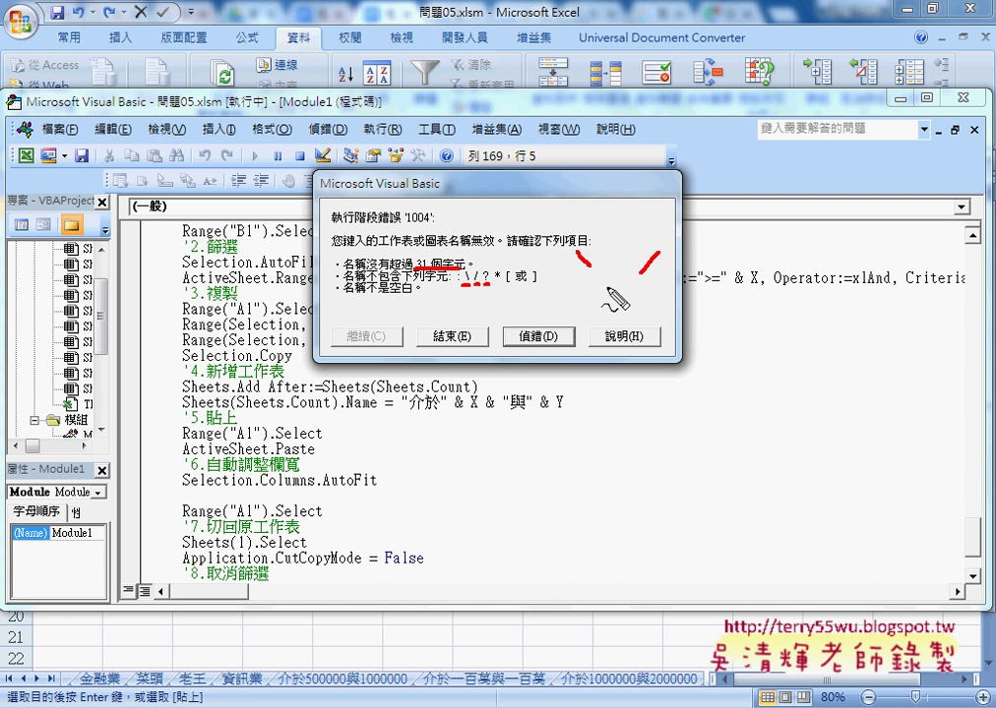
left_click_drag(493, 287, 536, 287)
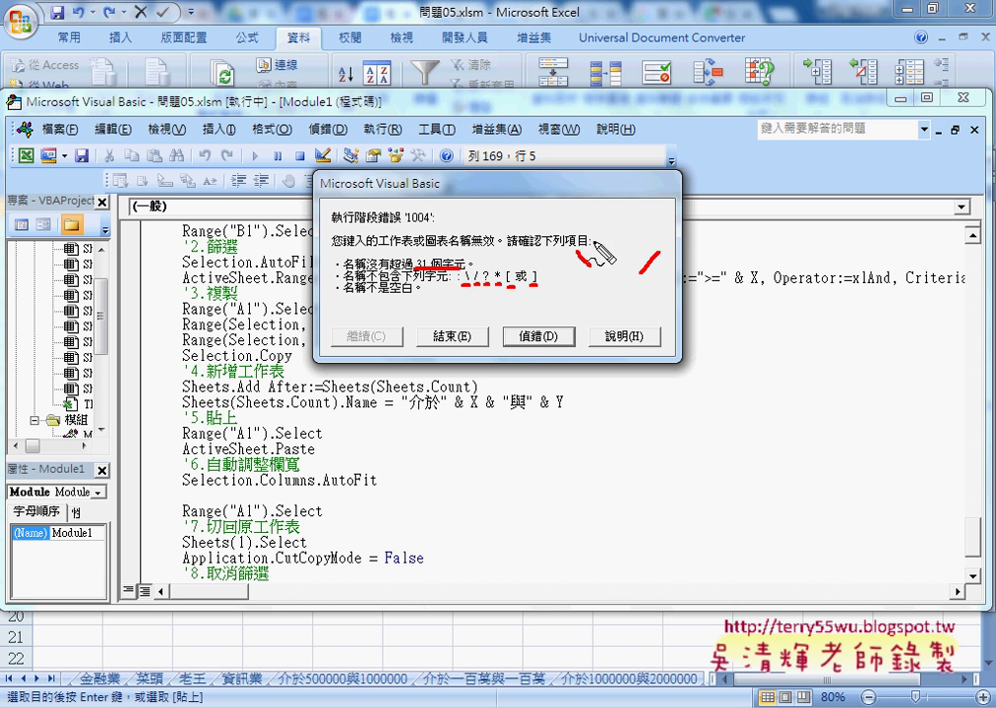
left_click_drag(677, 242, 641, 276)
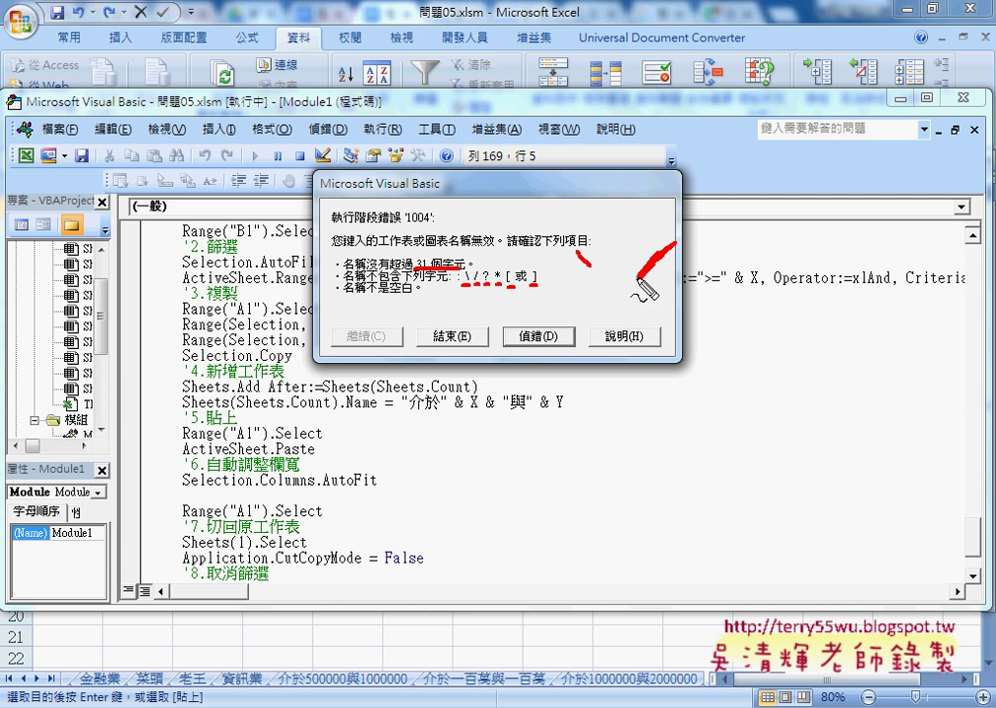
left_click_drag(391, 292, 407, 292)
mouse_move(630, 236)
left_mouse_down()
mouse_move(620, 289)
mouse_move(644, 297)
mouse_move(624, 289)
left_mouse_up()
key("Escape")
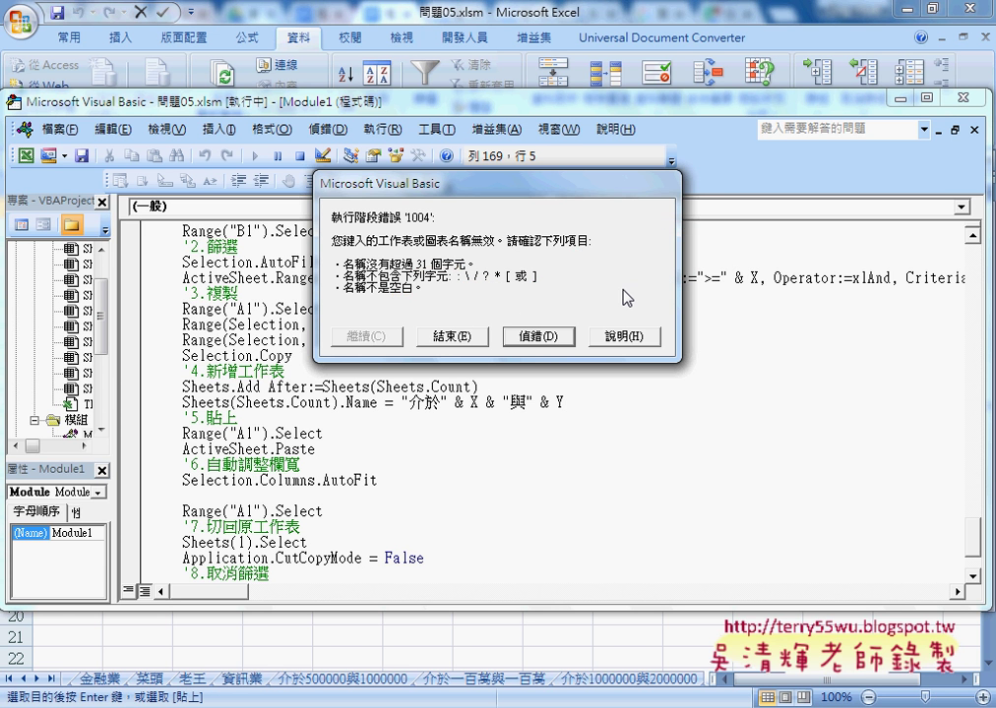
left_click(537, 335)
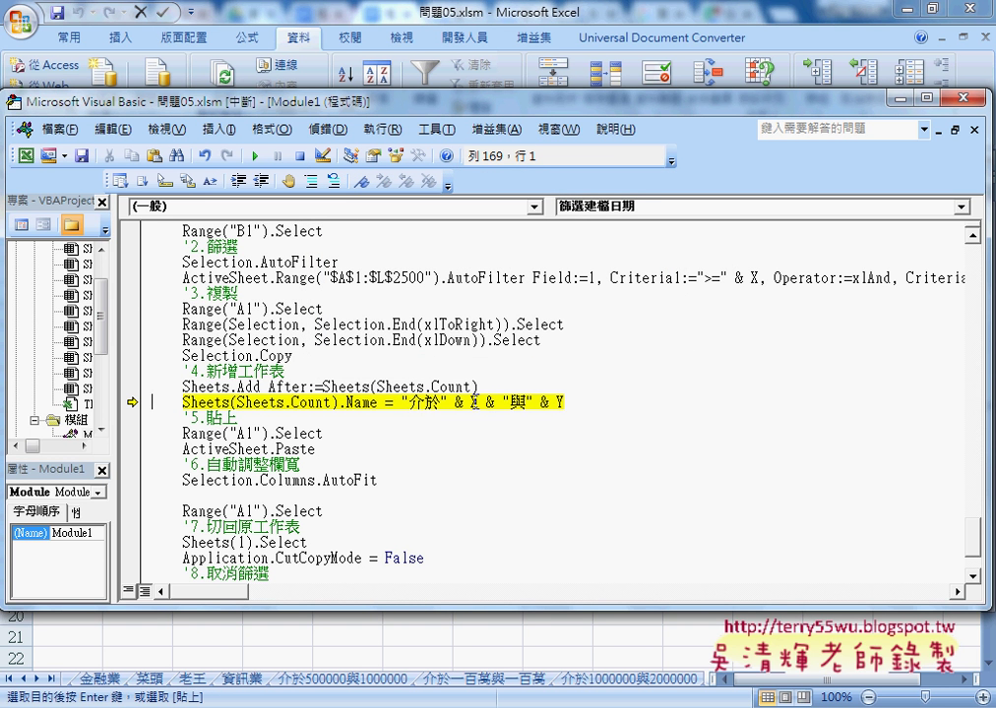
left_click(474, 402)
left_click(566, 402)
key("shift+Left")
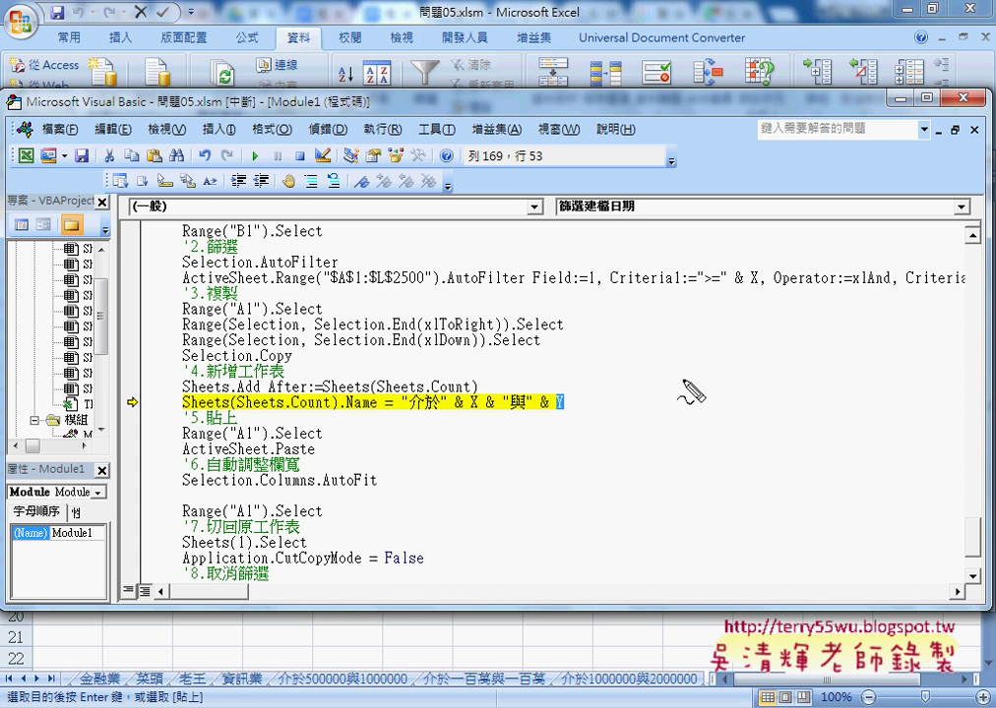
left_click_drag(664, 346, 623, 391)
left_click_drag(622, 338, 623, 352)
mouse_move(628, 336)
left_mouse_down()
mouse_move(630, 350)
mouse_move(679, 347)
left_mouse_up()
mouse_move(684, 334)
left_mouse_down()
mouse_move(687, 352)
mouse_move(733, 367)
mouse_move(734, 377)
left_mouse_up()
left_click_drag(782, 326, 812, 382)
mouse_move(830, 322)
left_mouse_down()
mouse_move(832, 337)
mouse_move(841, 337)
left_mouse_up()
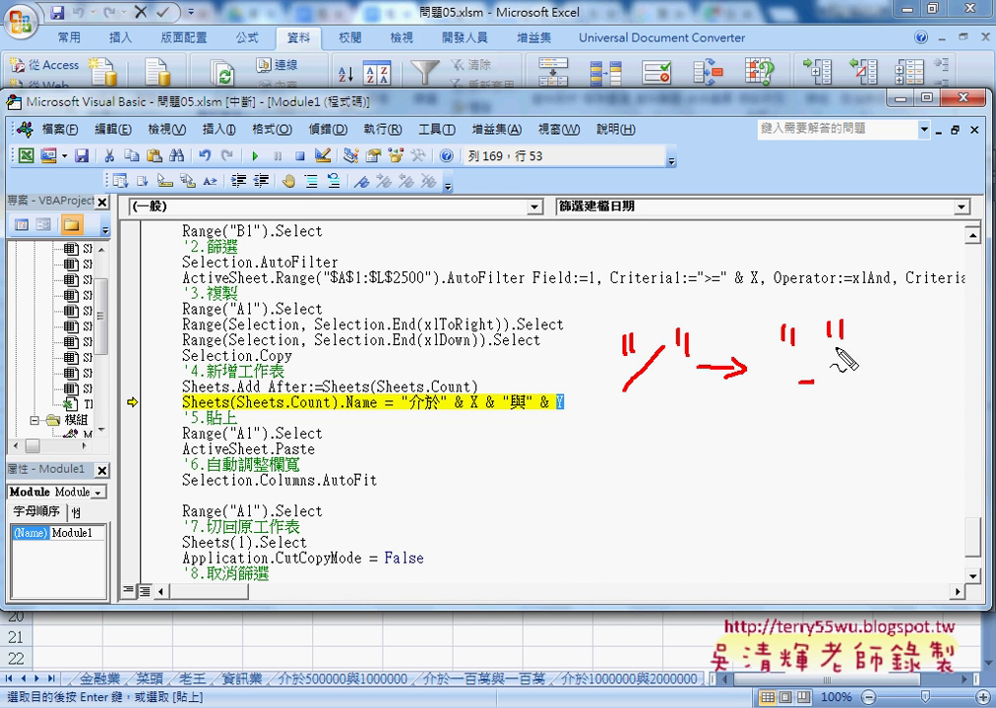
left_click_drag(667, 384, 790, 386)
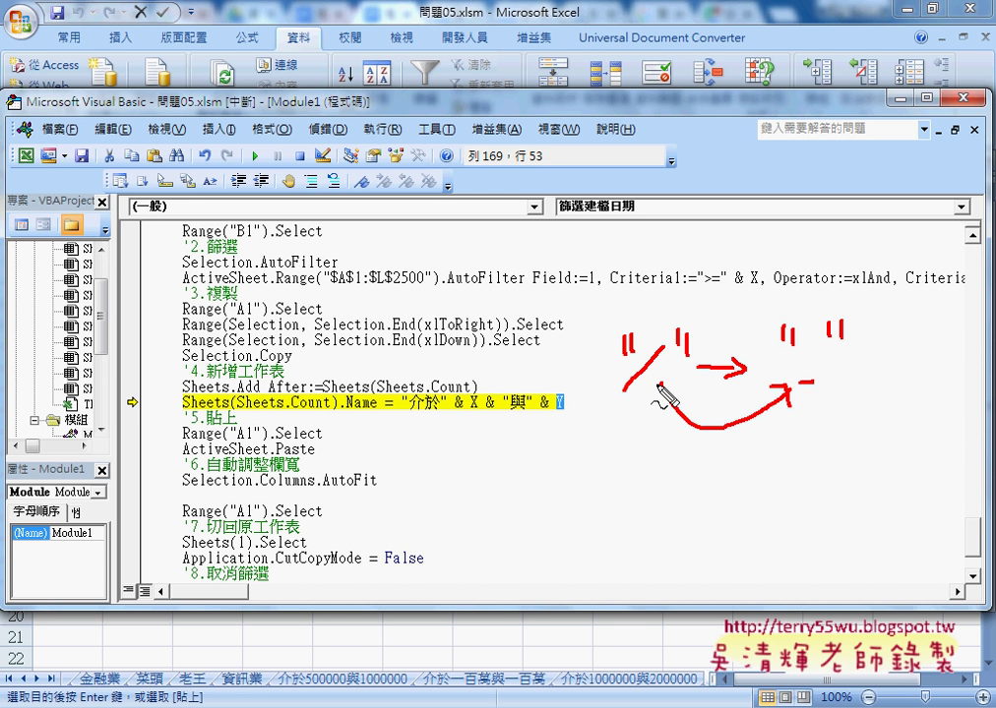
Step: Scroll up to Sub 篩選總價 and select Application in its X = Application.InputBox line
key("Escape")
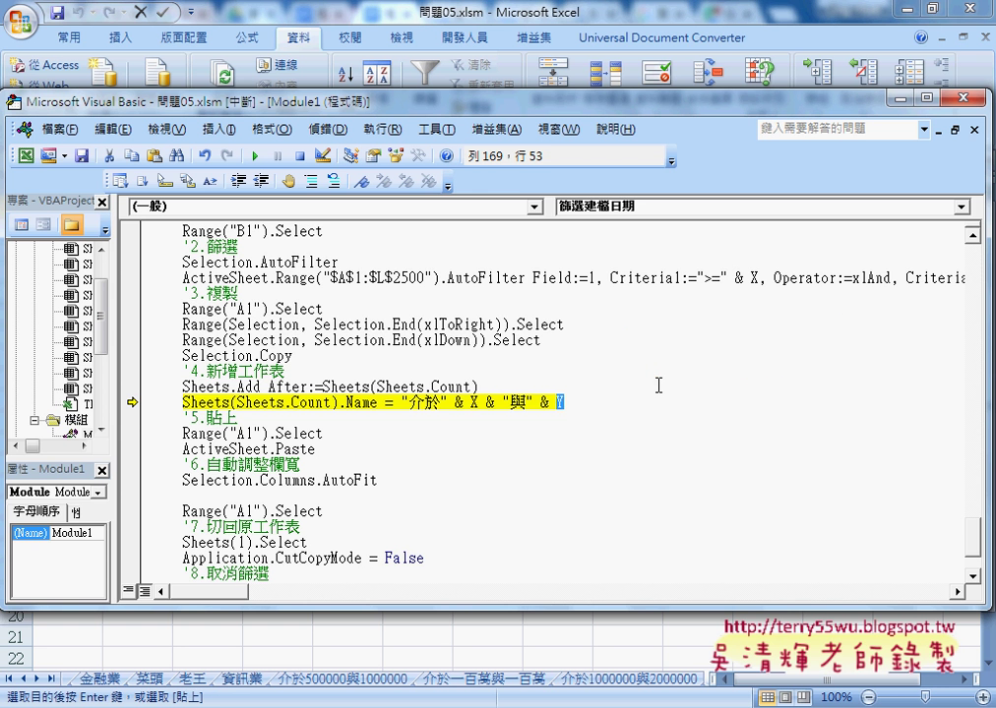
key("Right")
scroll(667, 399, "up", 5)
scroll(667, 398, "up", 7)
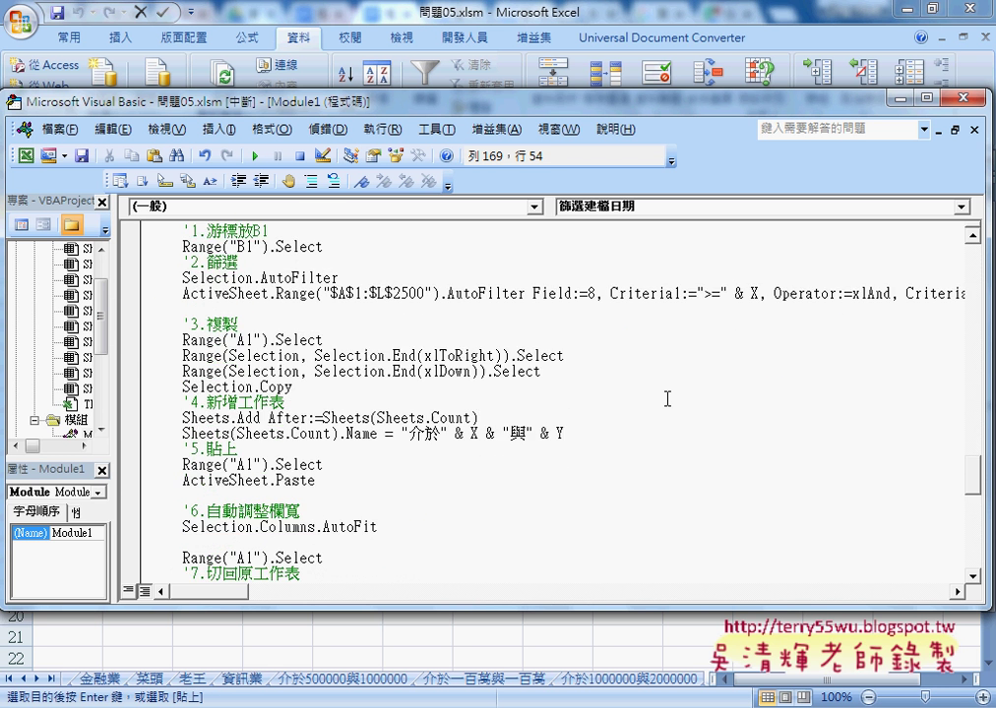
scroll(667, 398, "up", 2)
left_click_drag(213, 279, 291, 279)
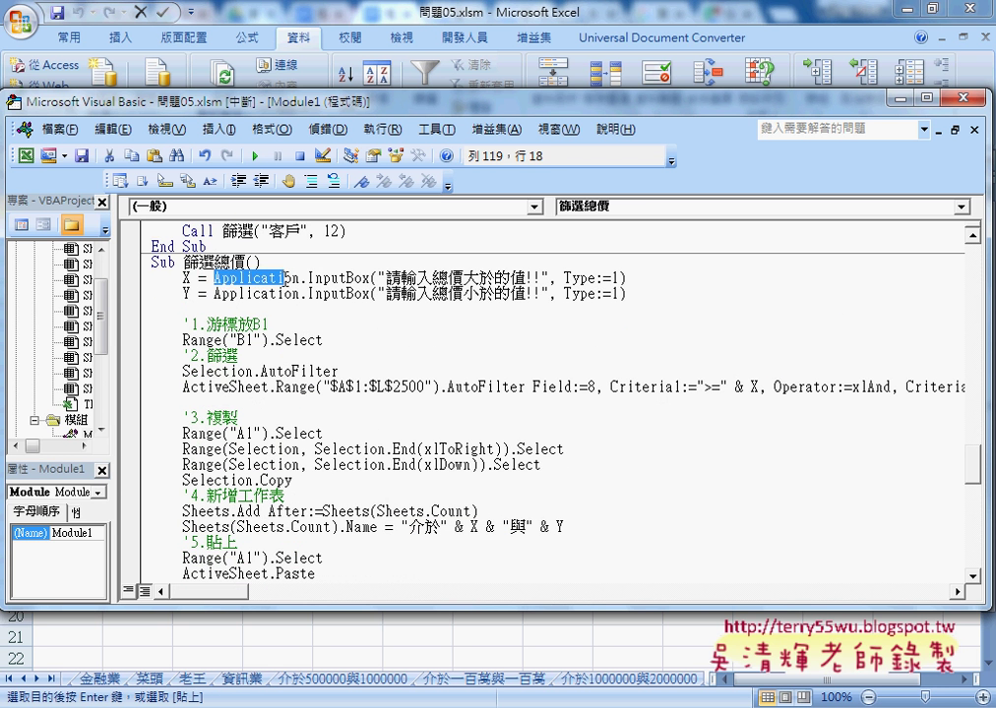